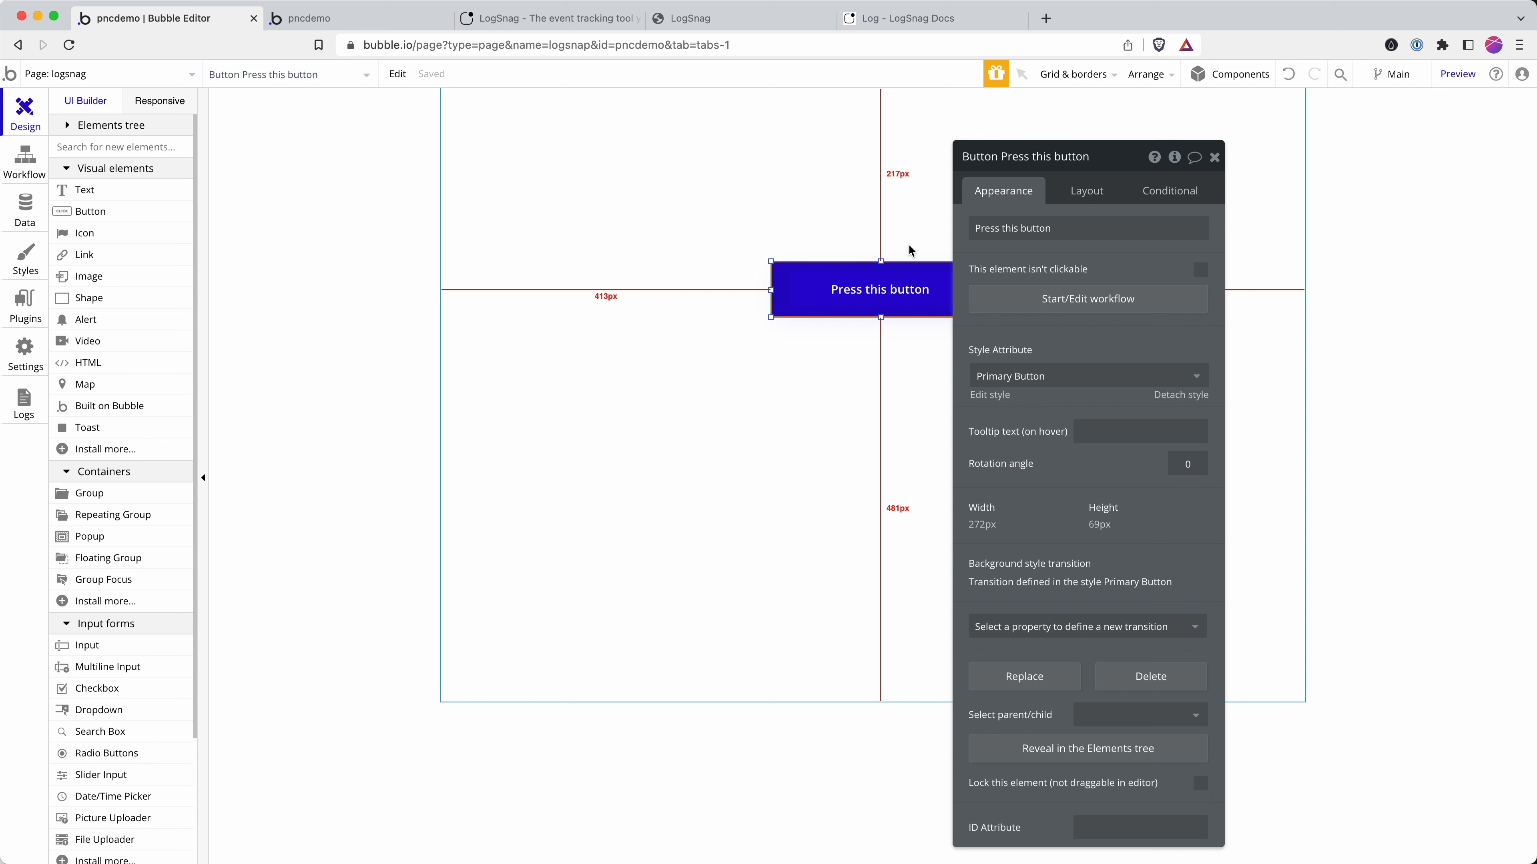
Start a workflow for the "Press this button" button and add a "Make changes to current user" action.
left_click_drag(995, 199, 1116, 181)
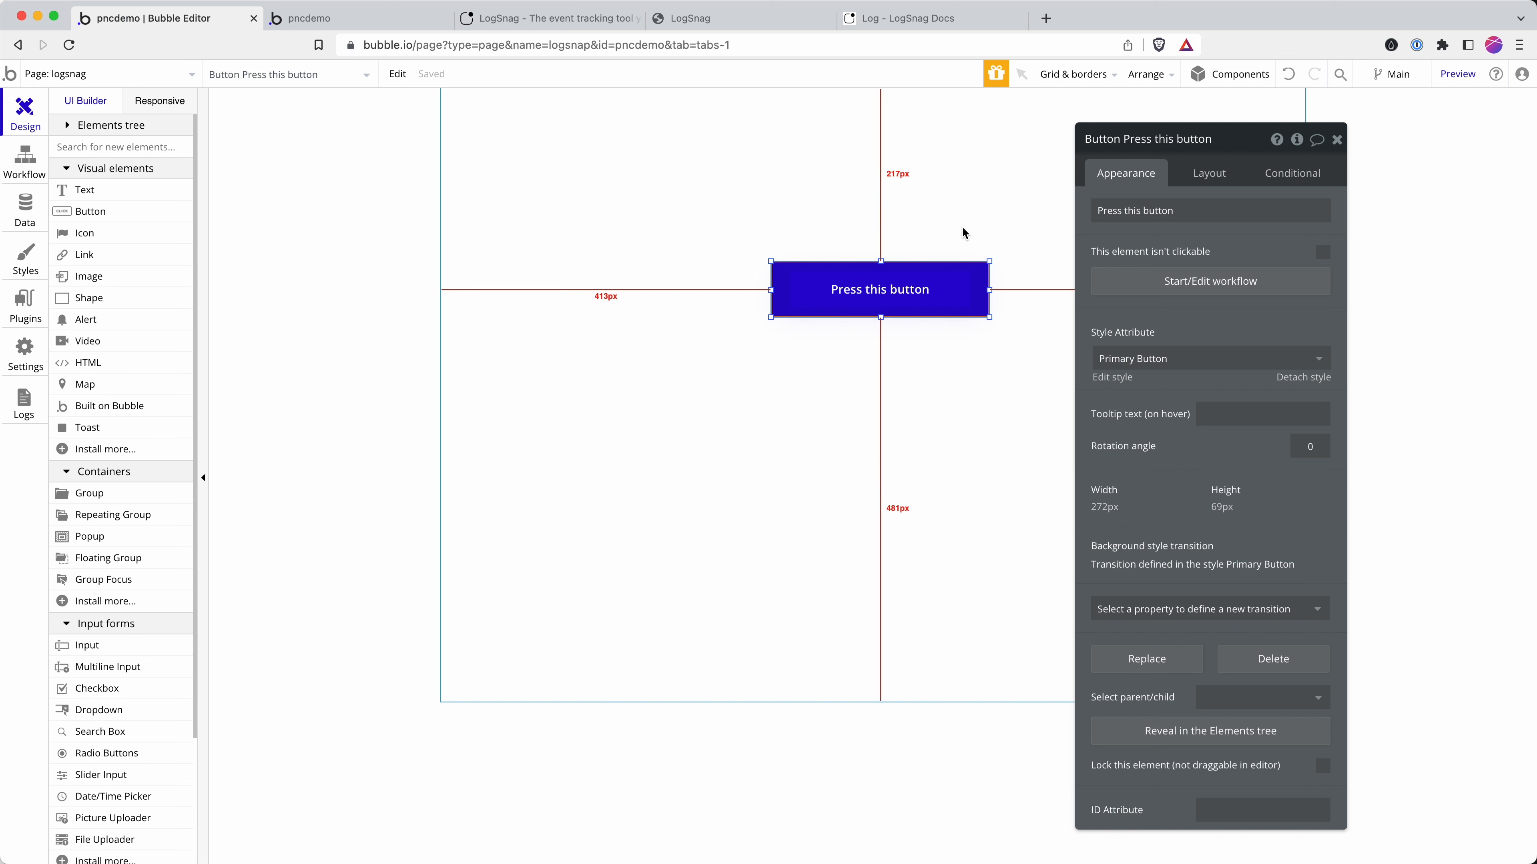
left_click(1156, 282)
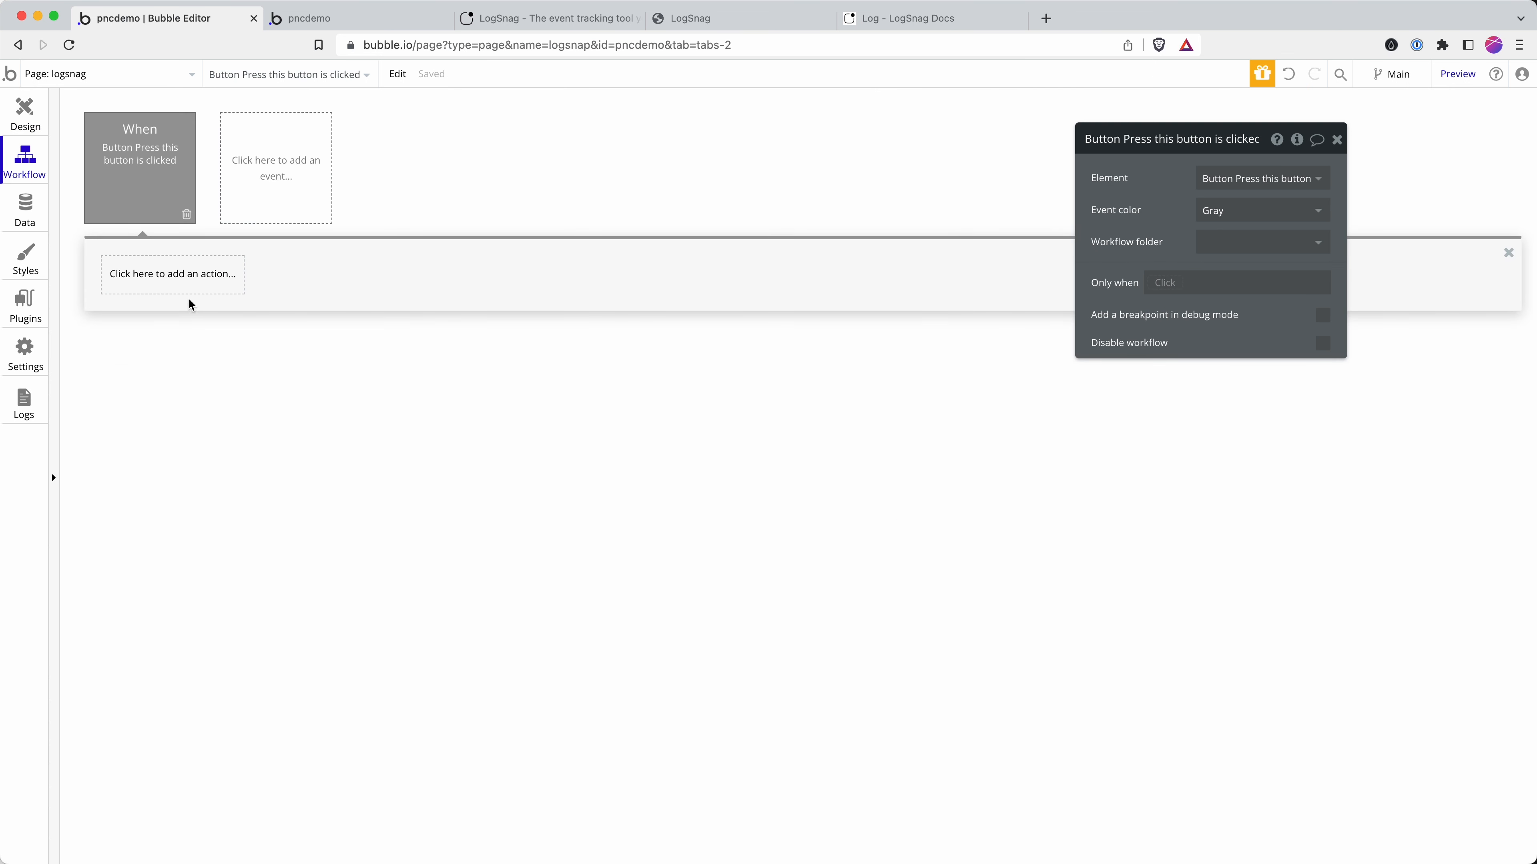
left_click(177, 268)
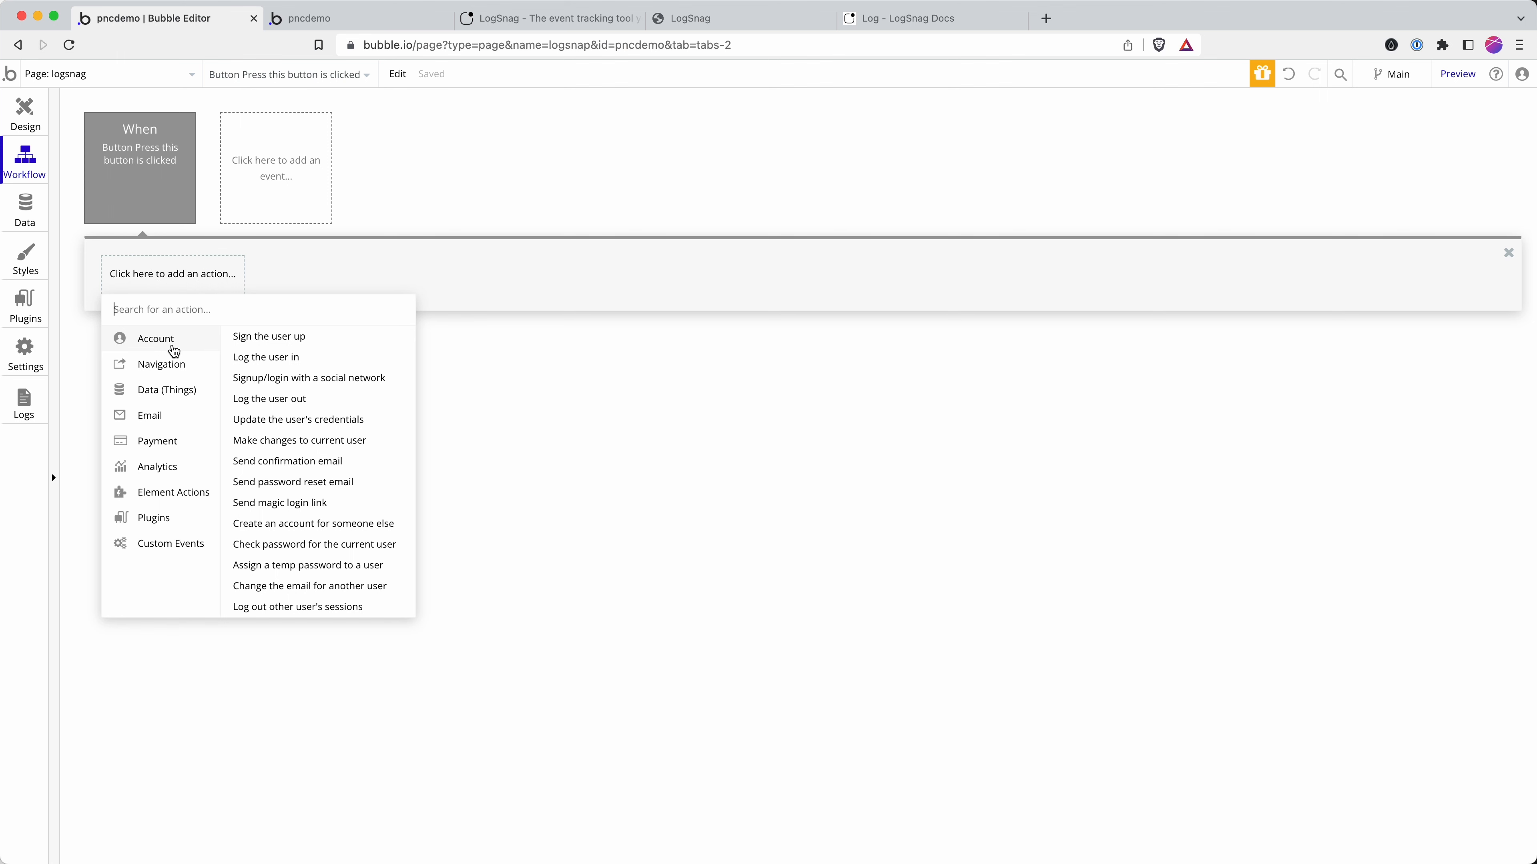
left_click(304, 445)
Create a new number field called "Button clicks" on the user as the field to change.
left_click(1120, 191)
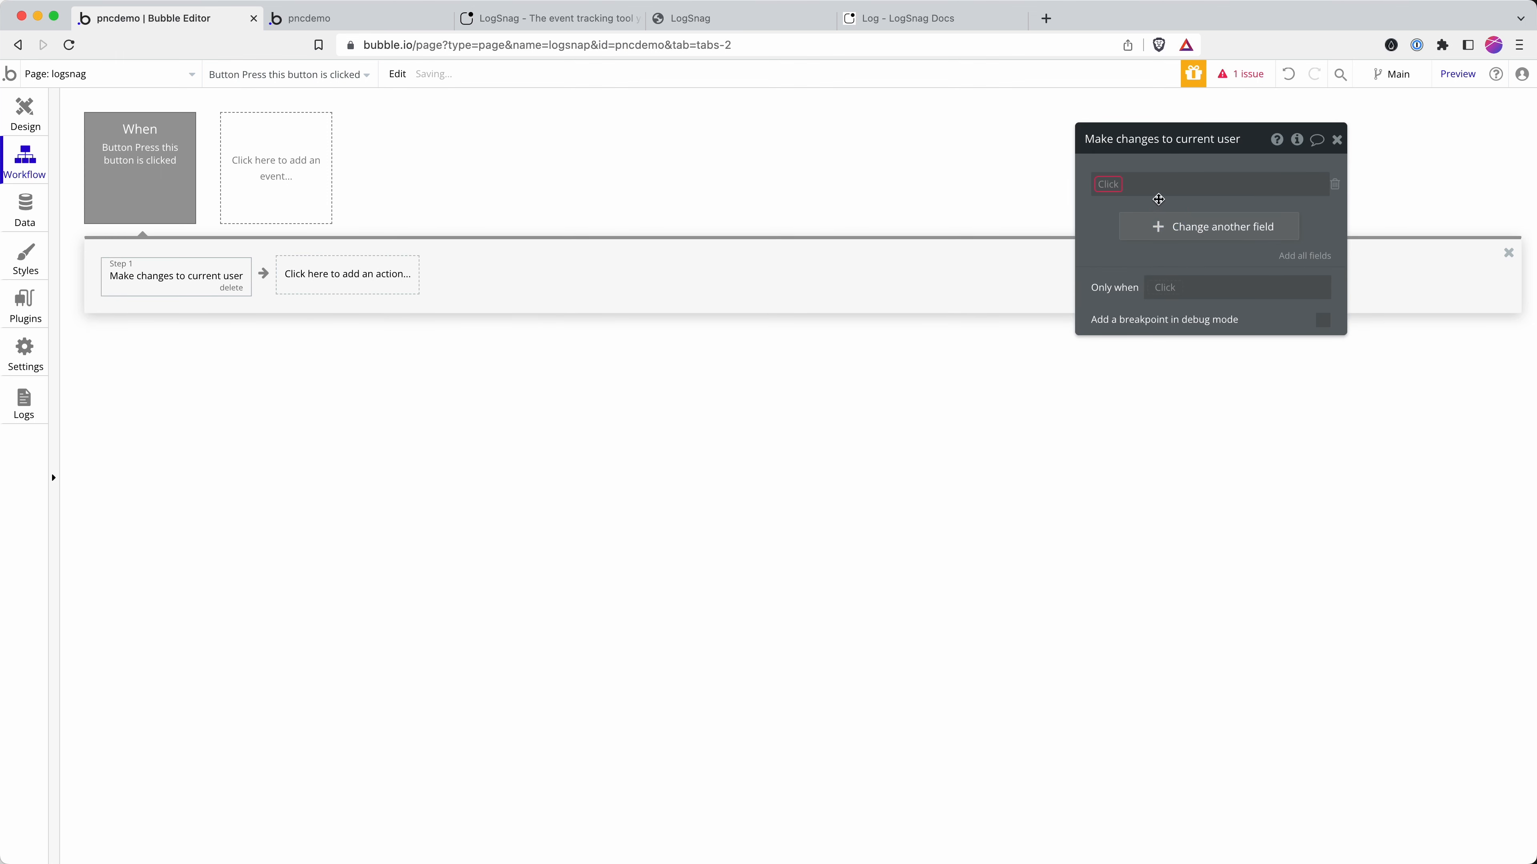
left_click(1119, 185)
left_click(1119, 227)
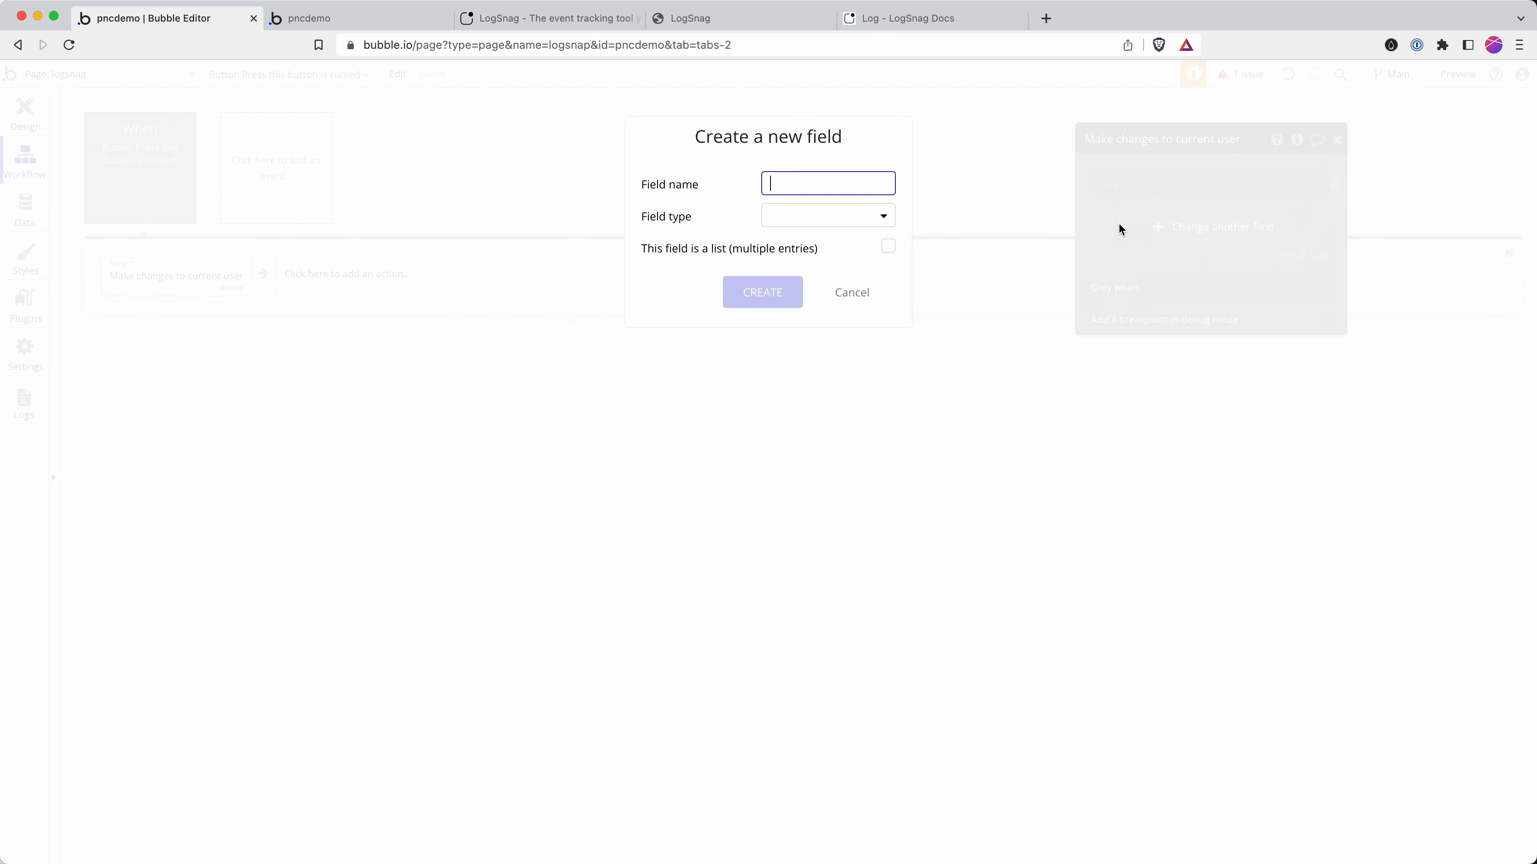
type("Button clicks")
left_click(816, 215)
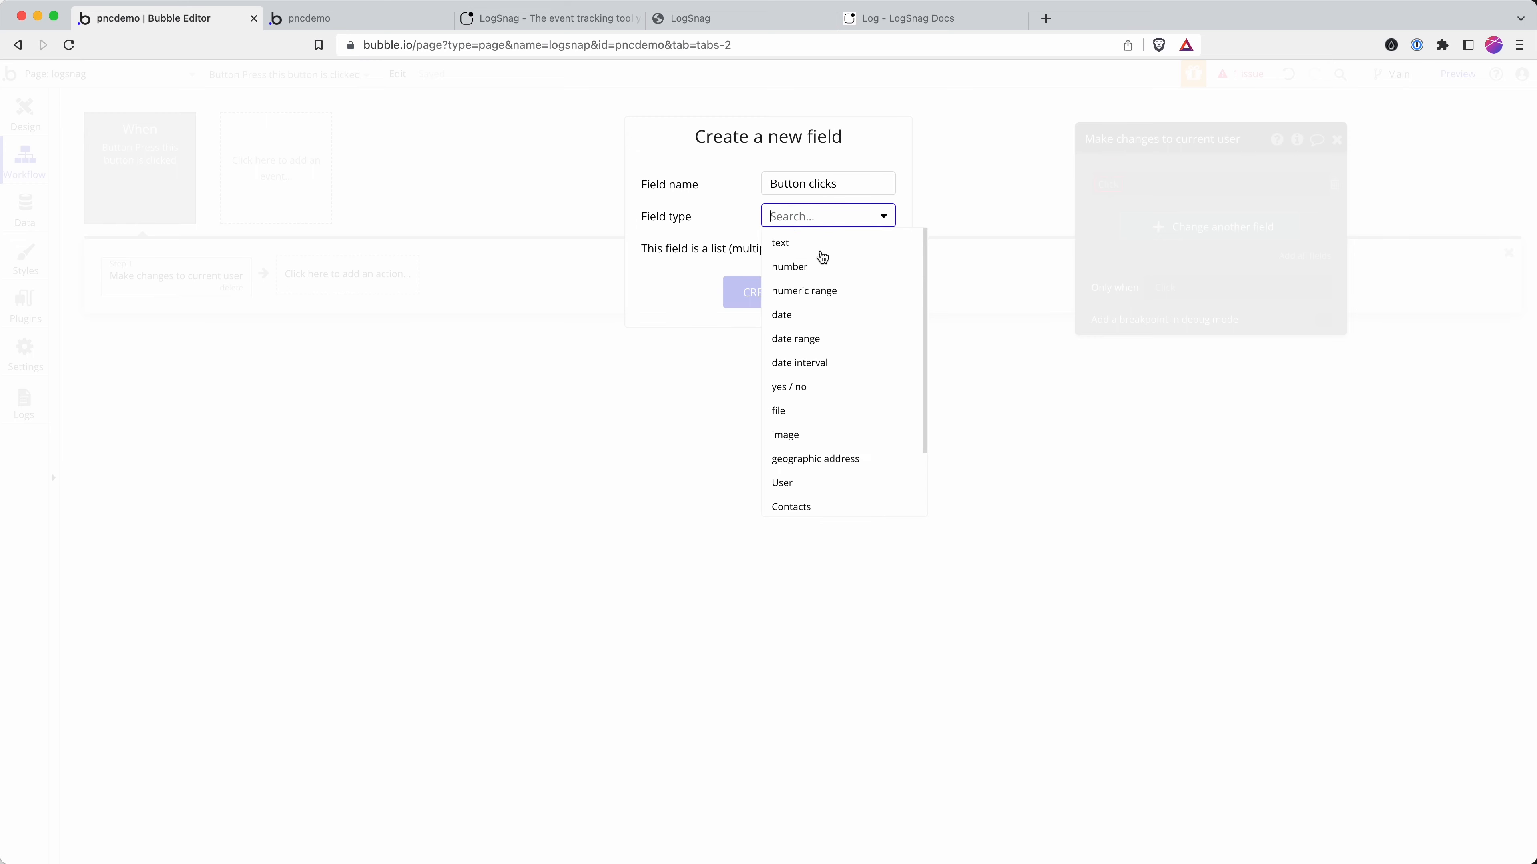
left_click(823, 267)
left_click(781, 296)
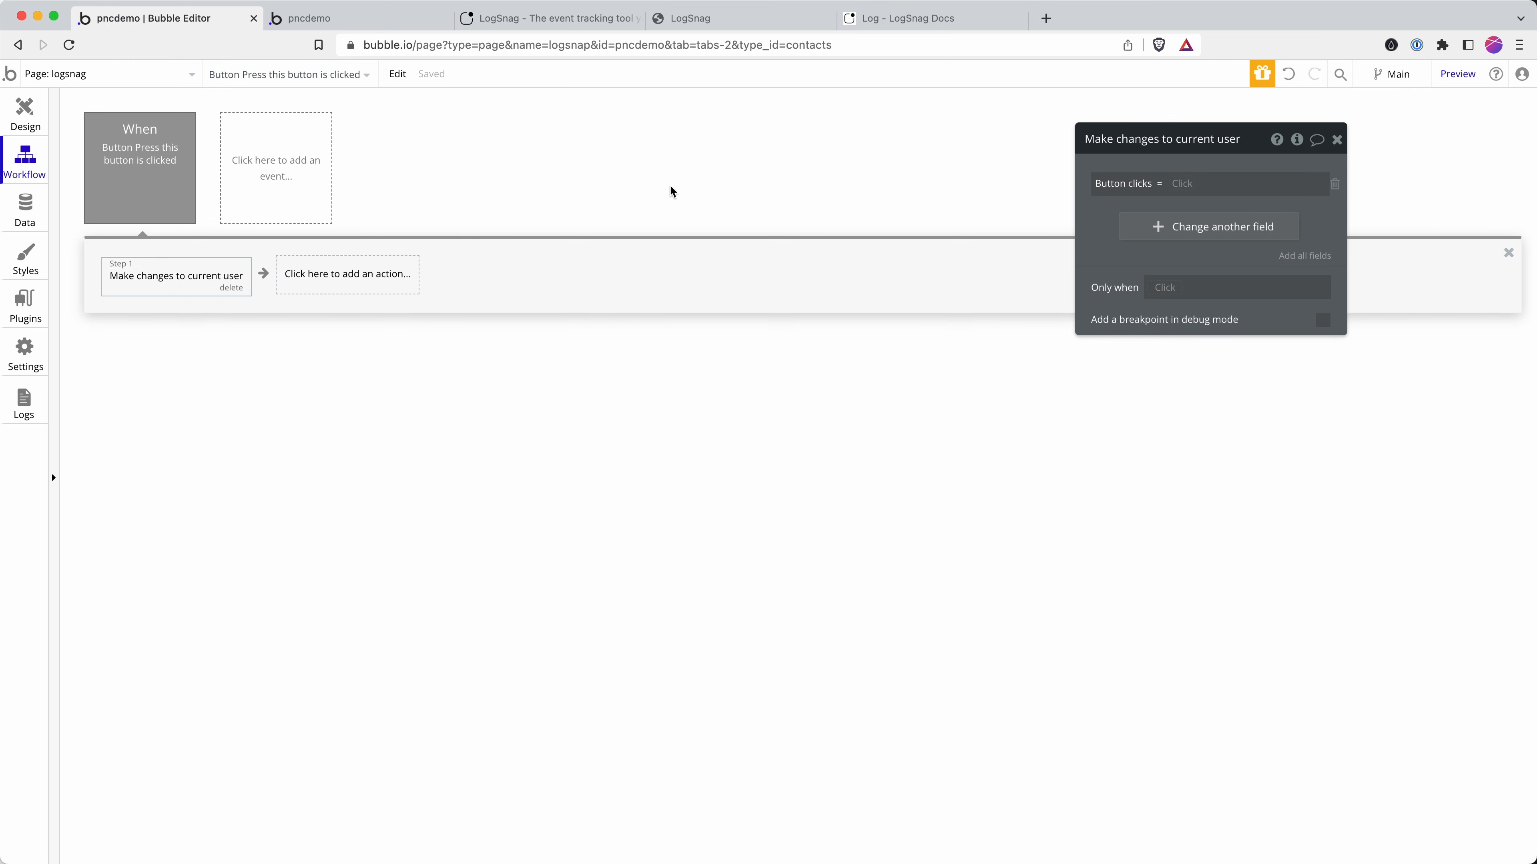
Set the Button clicks field to the expression Current User's Button clicks + 1.
left_click(1191, 189)
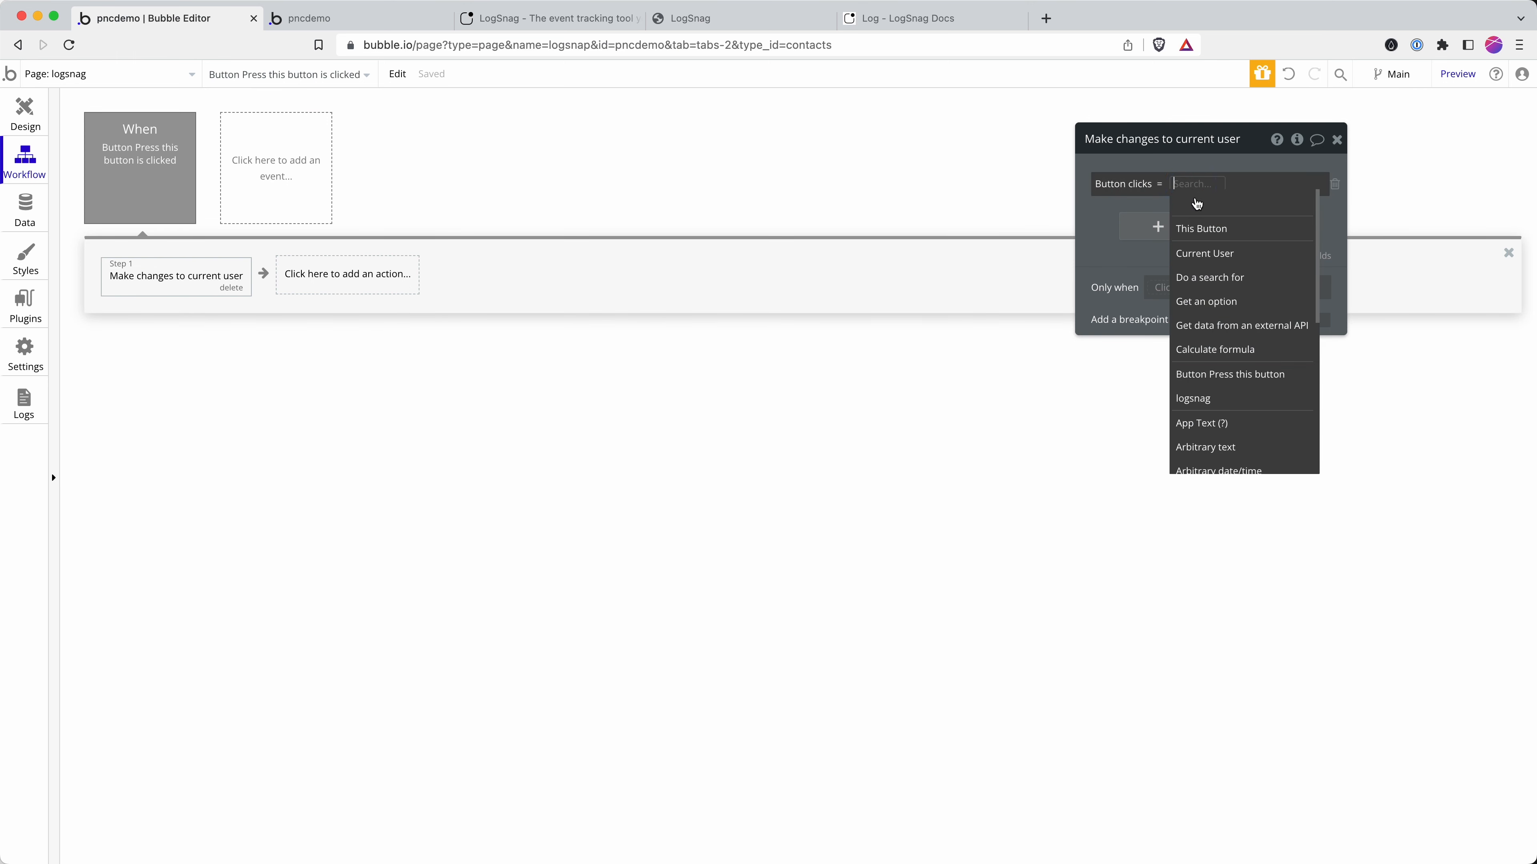
left_click(1209, 251)
left_click(1299, 206)
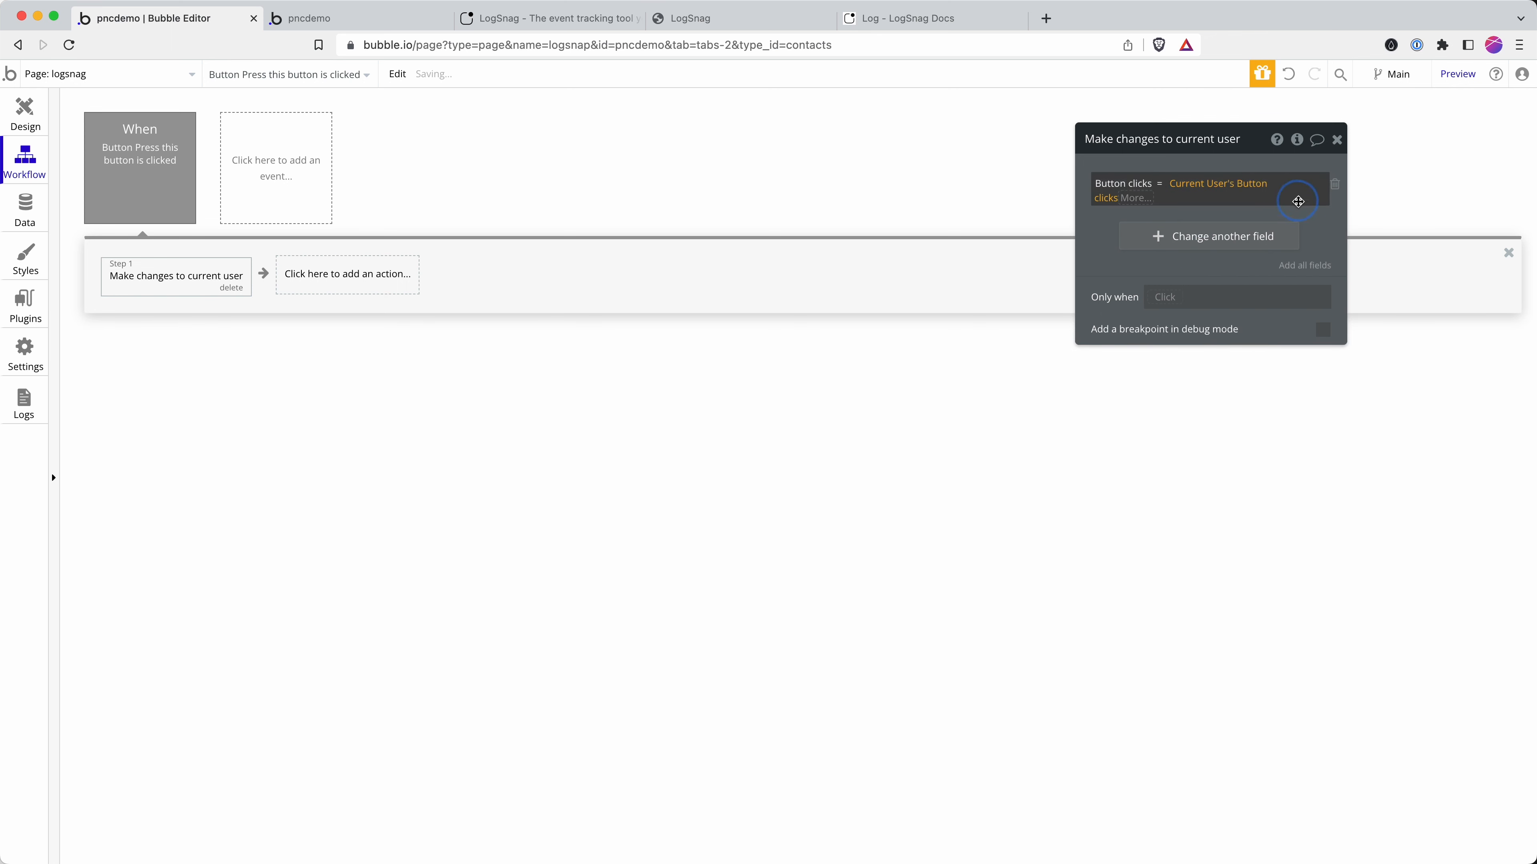
left_click(1137, 201)
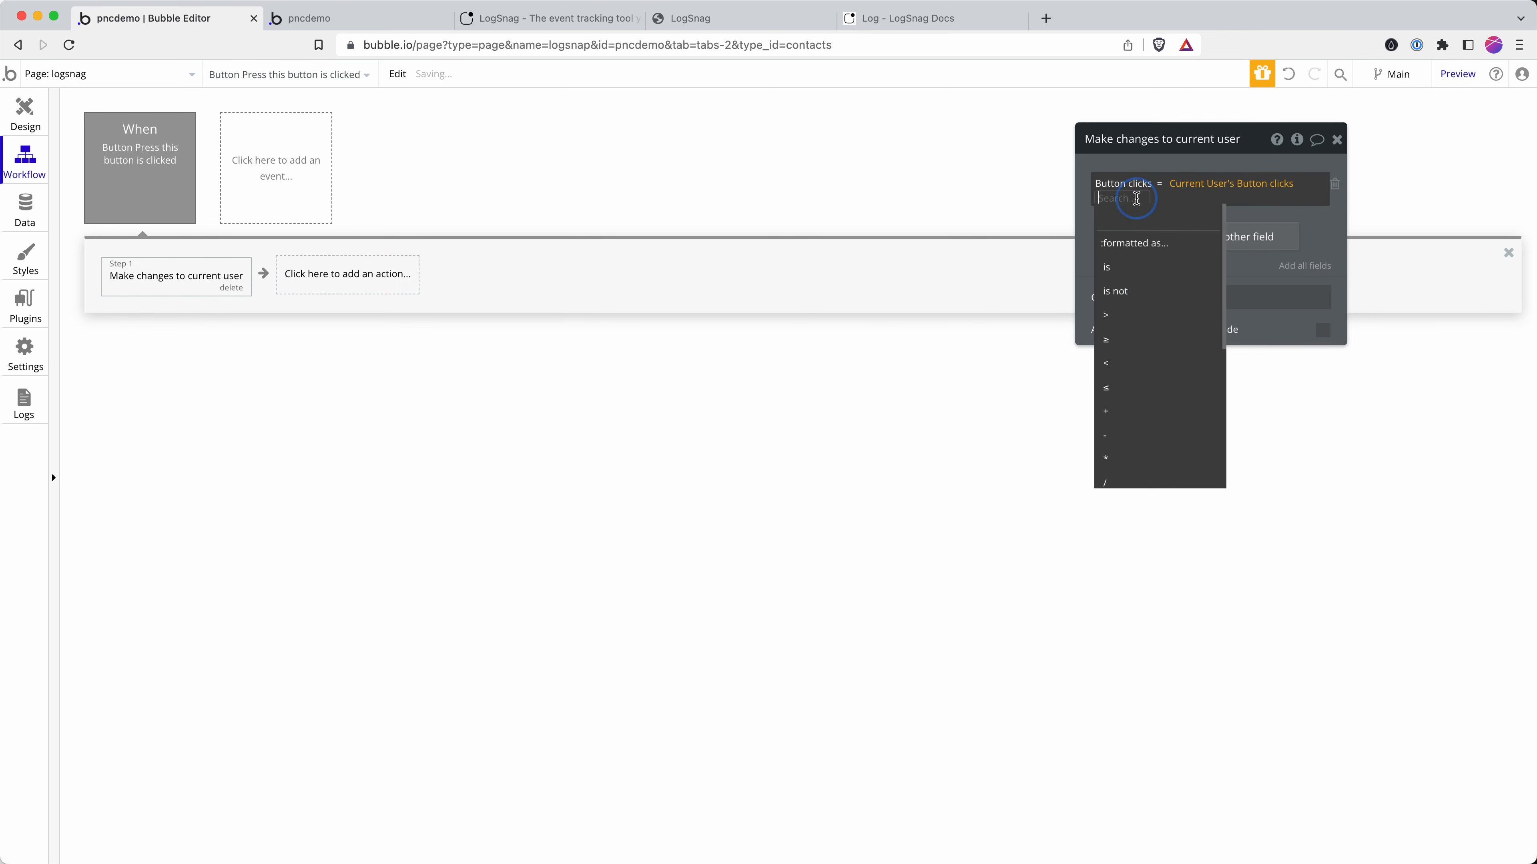
left_click(1111, 411)
type("1")
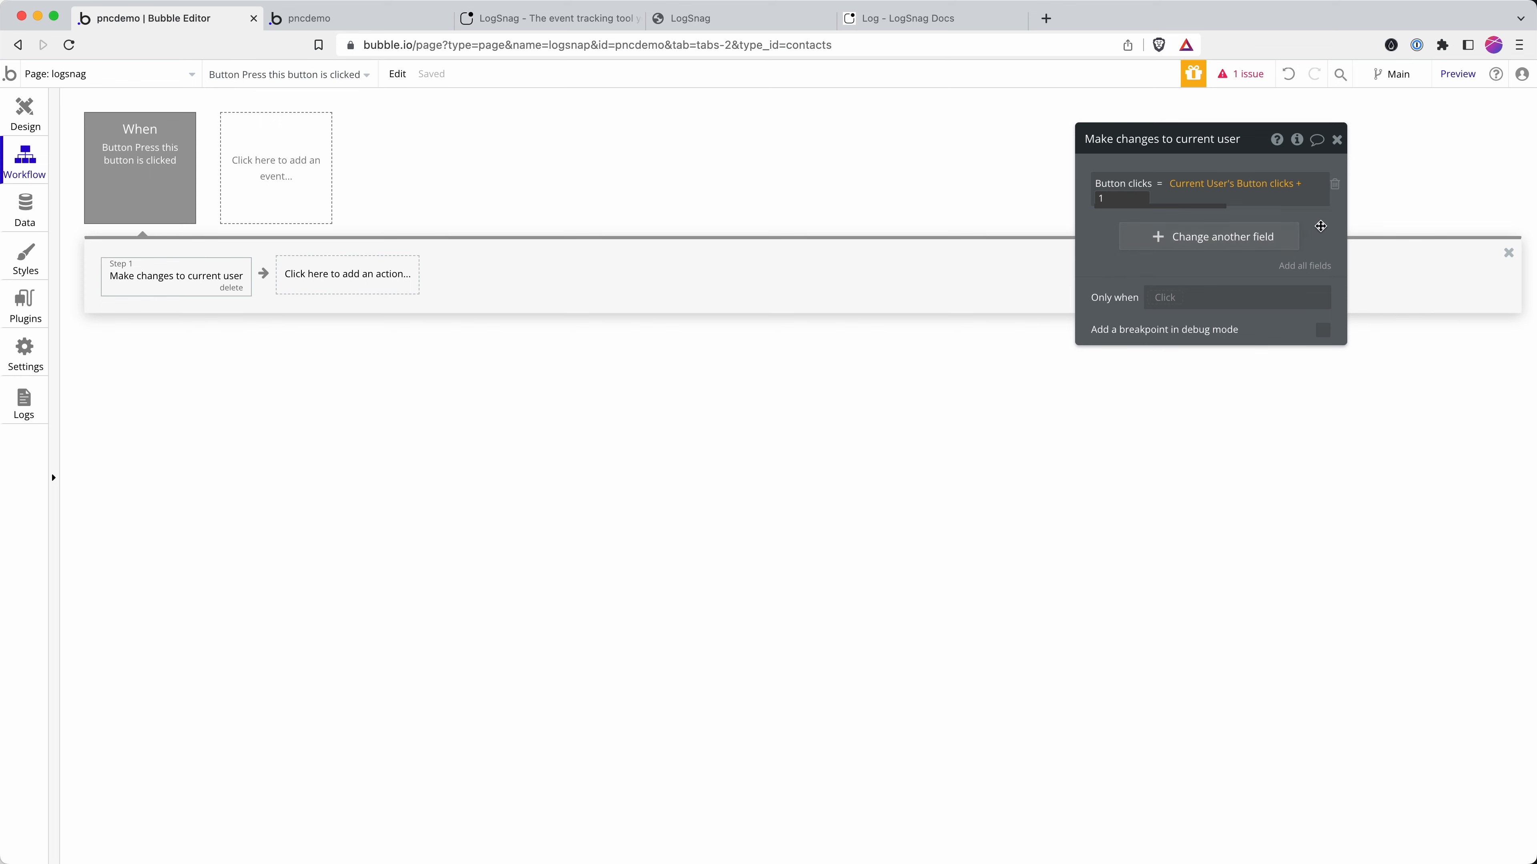
left_click(1319, 226)
Draw a text element about 569 by 114 px just below the button in the page design.
left_click(25, 112)
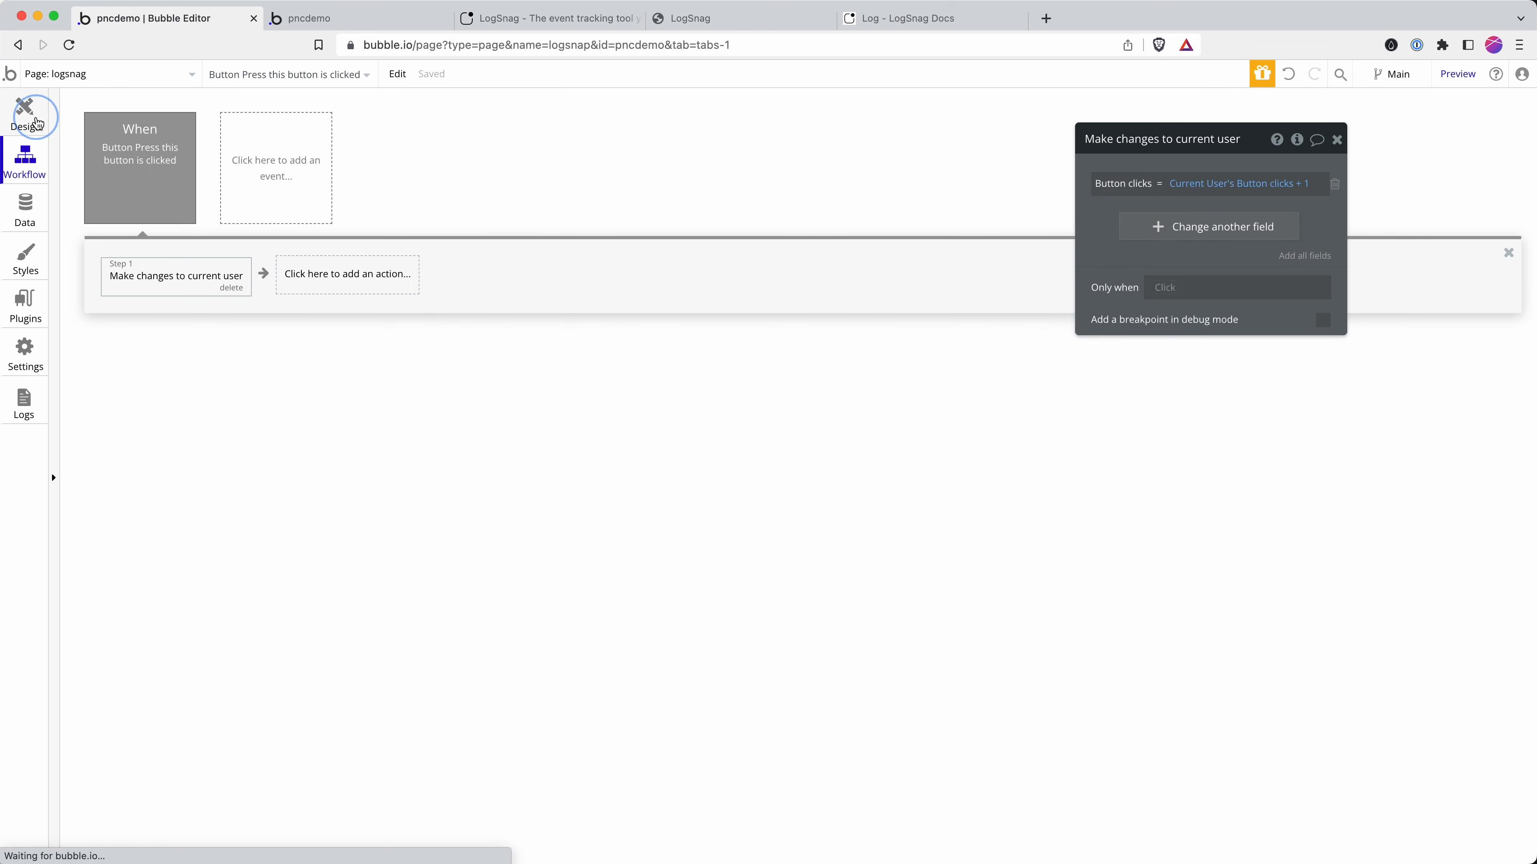
left_click(80, 190)
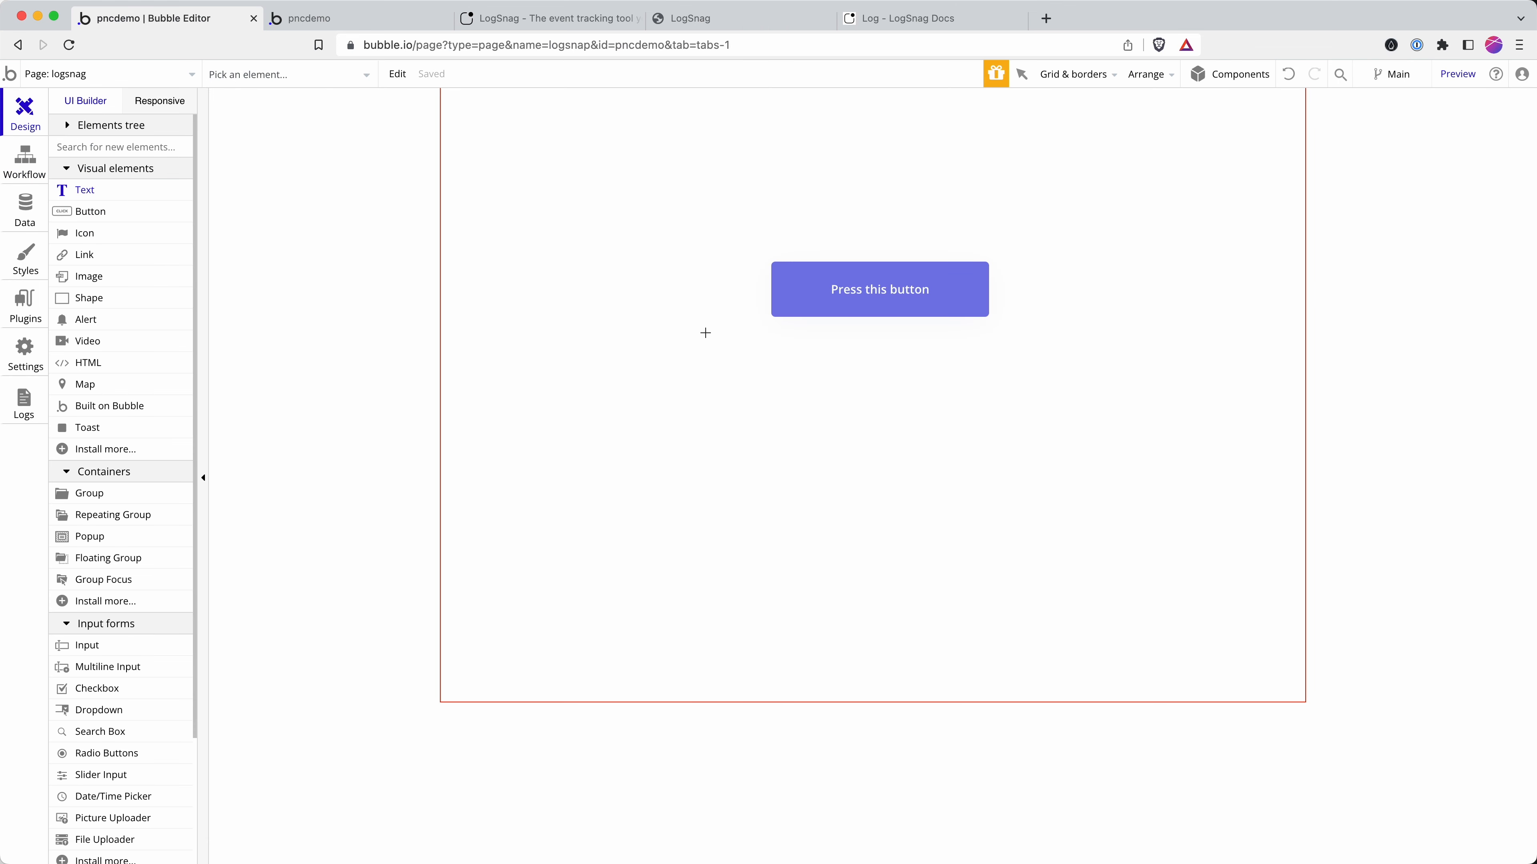
left_click_drag(693, 335, 1149, 426)
left_click(1391, 211)
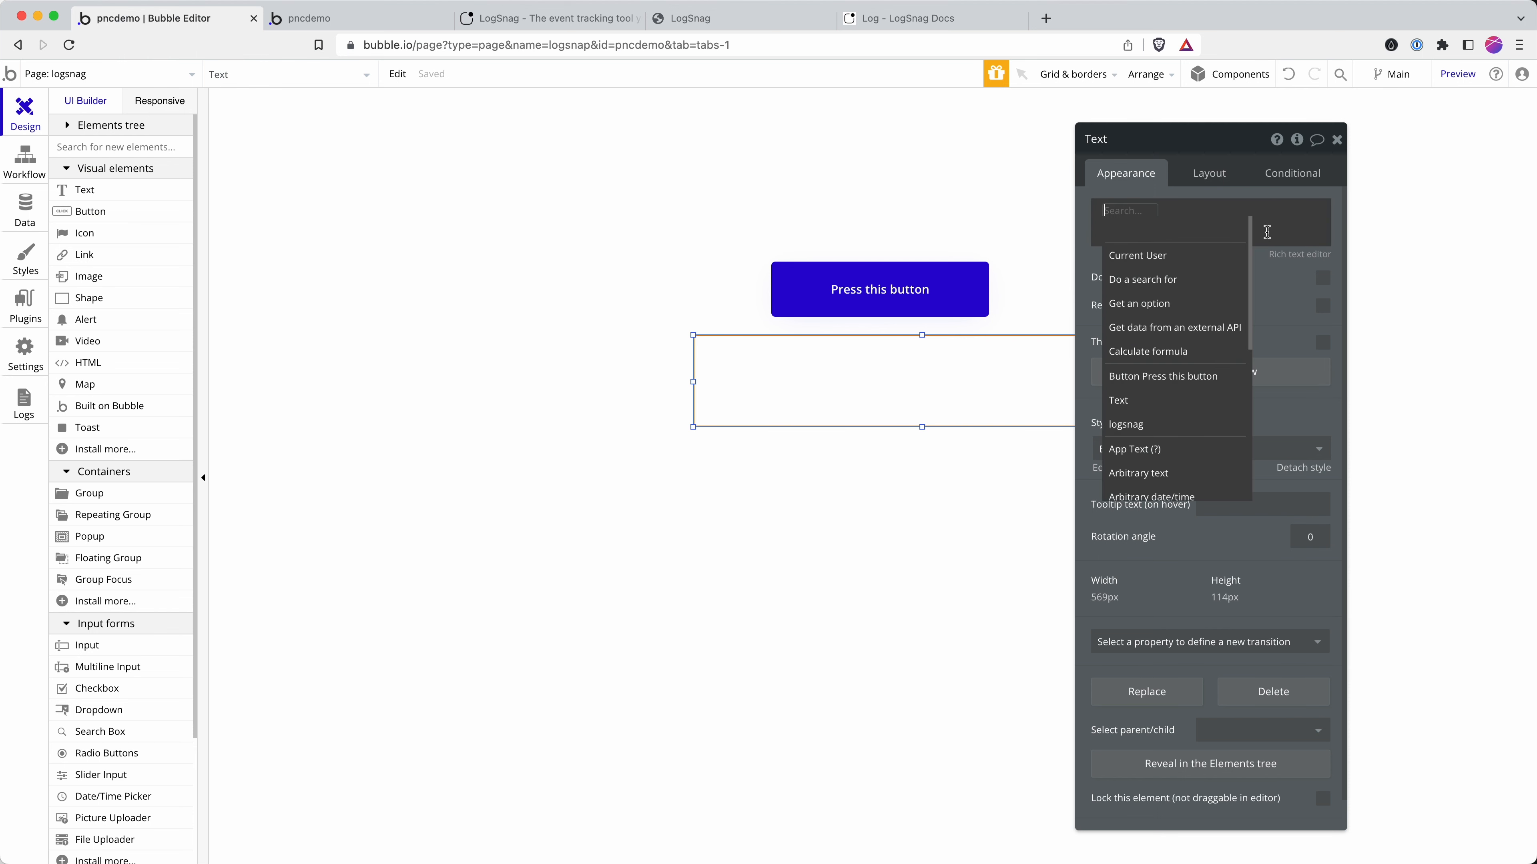
left_click(1131, 252)
left_click(1244, 236)
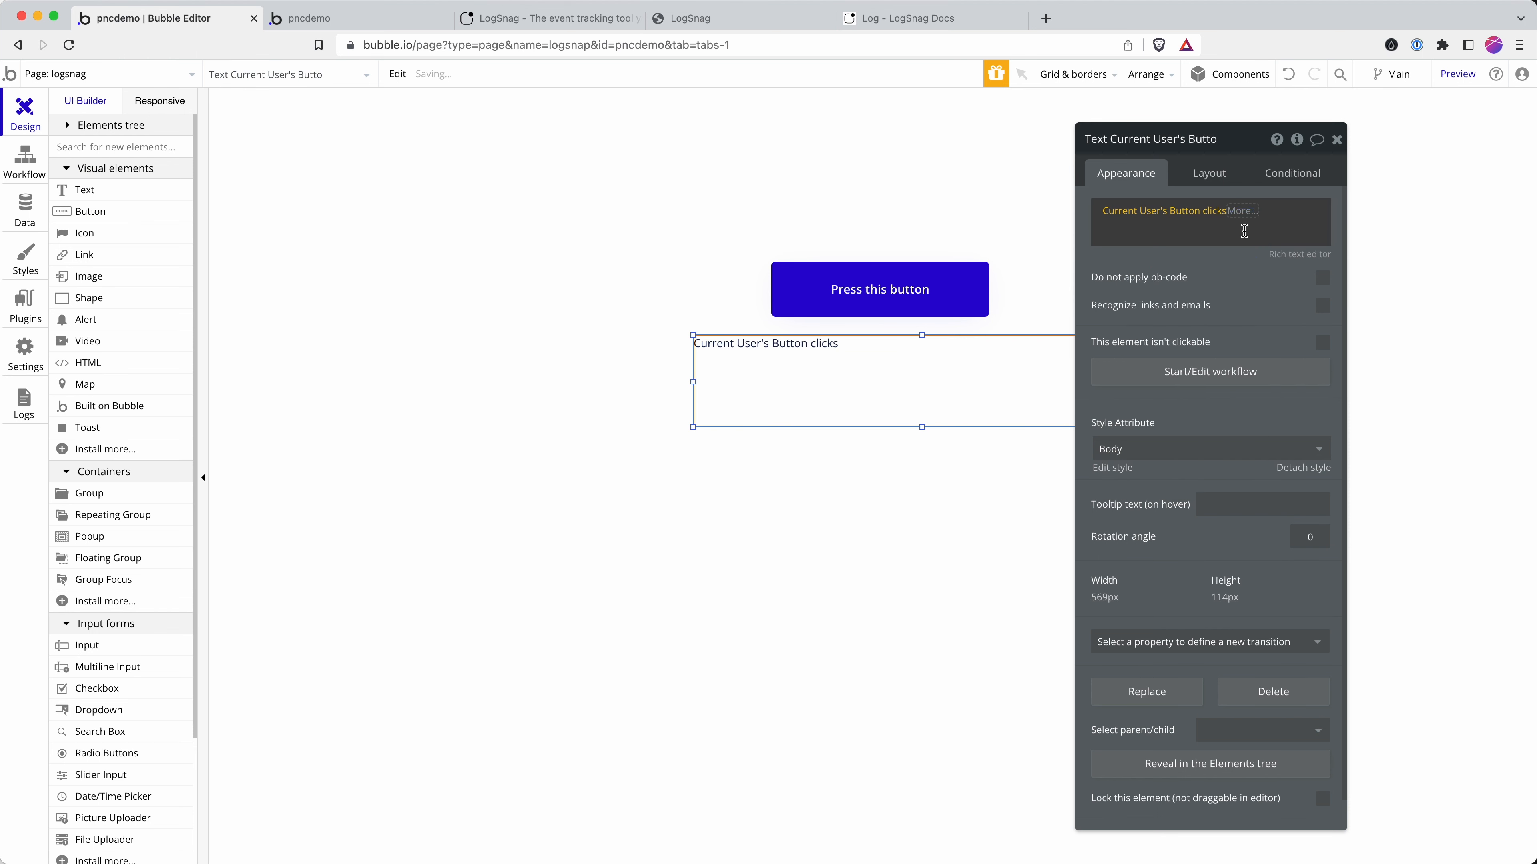
left_click(1094, 212)
key("BackSpace")
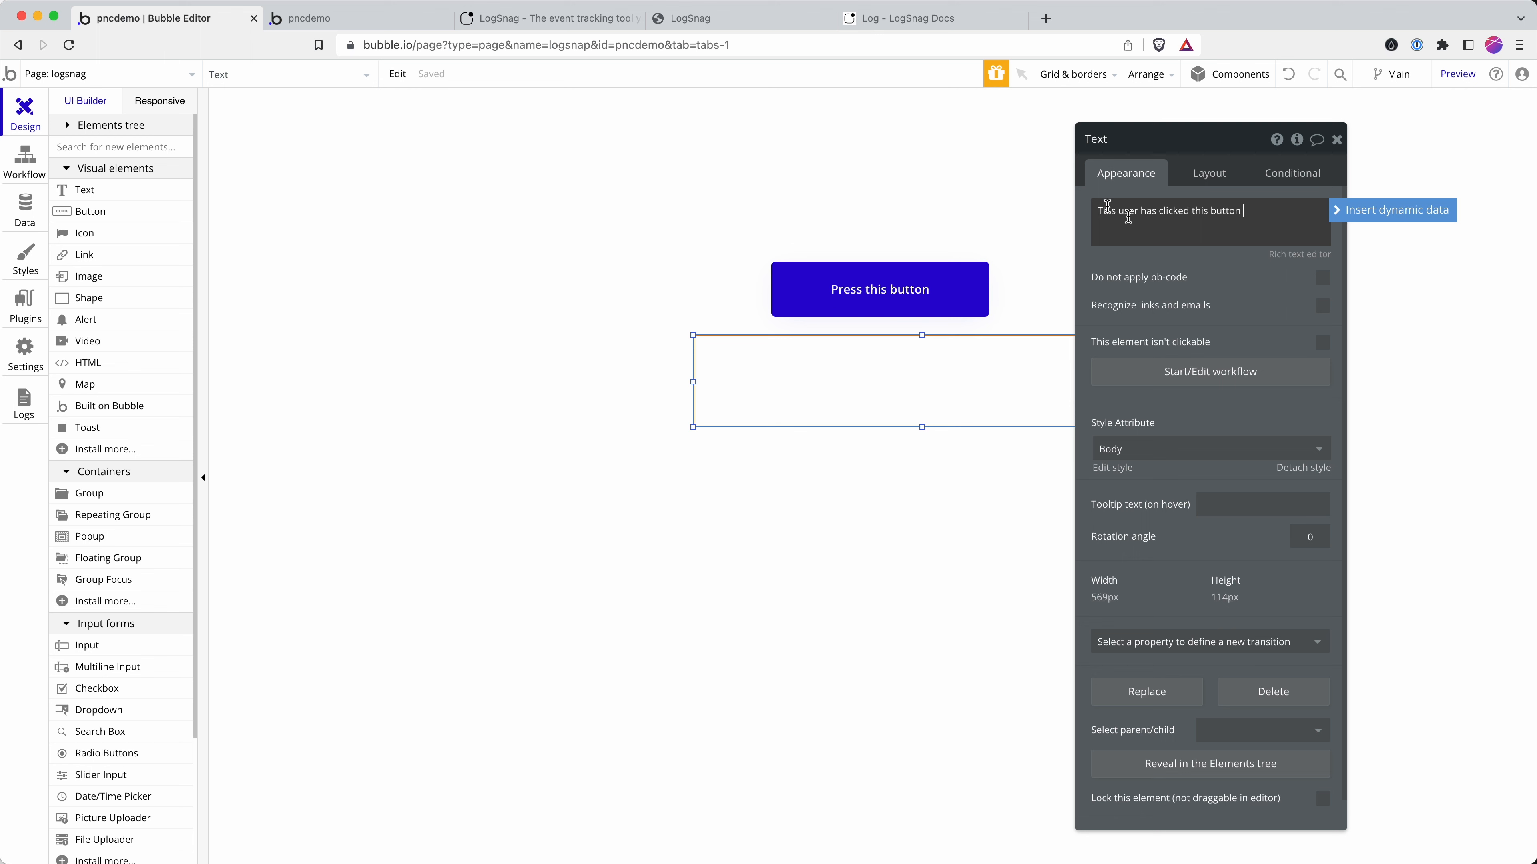
Fill the text element with "This user has clicked this button [Current User's Button clicks] times.", using dynamic data for the count.
left_click(1337, 211)
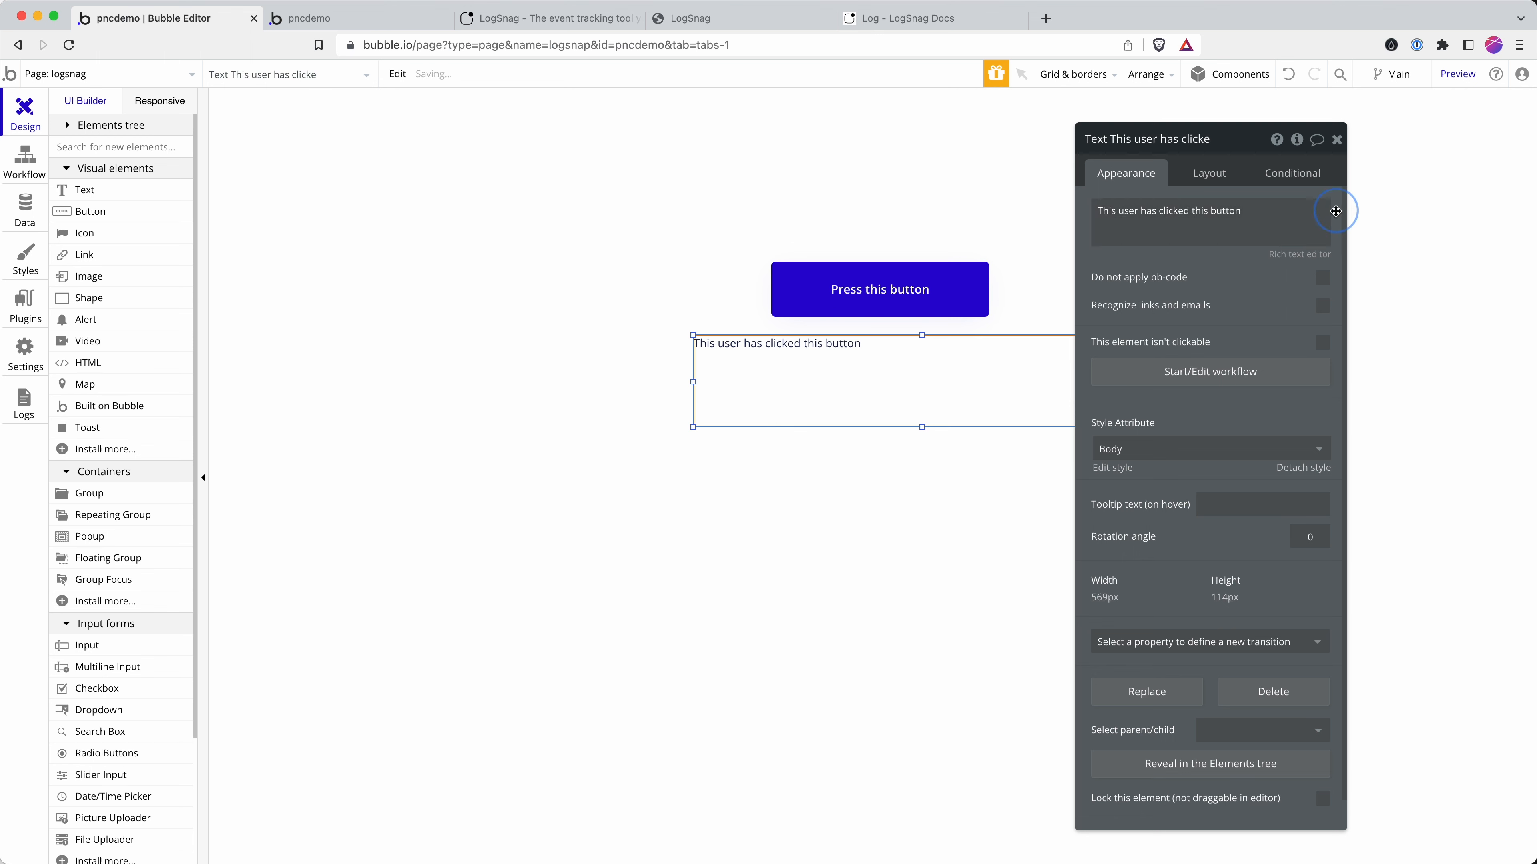
left_click(1313, 217)
key("Right")
left_click(1364, 217)
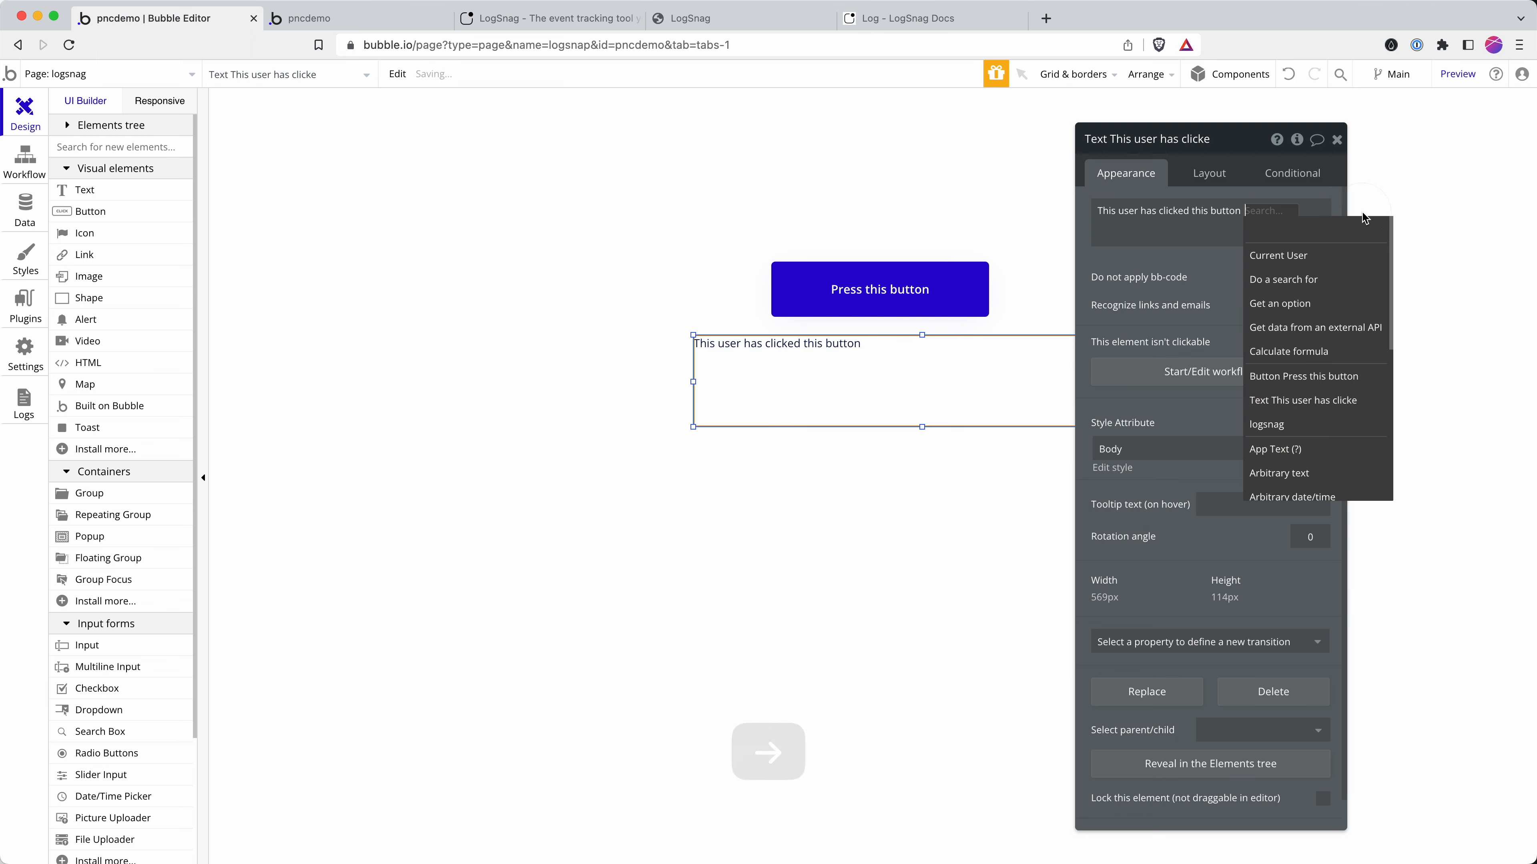
left_click(1276, 254)
left_click(1177, 243)
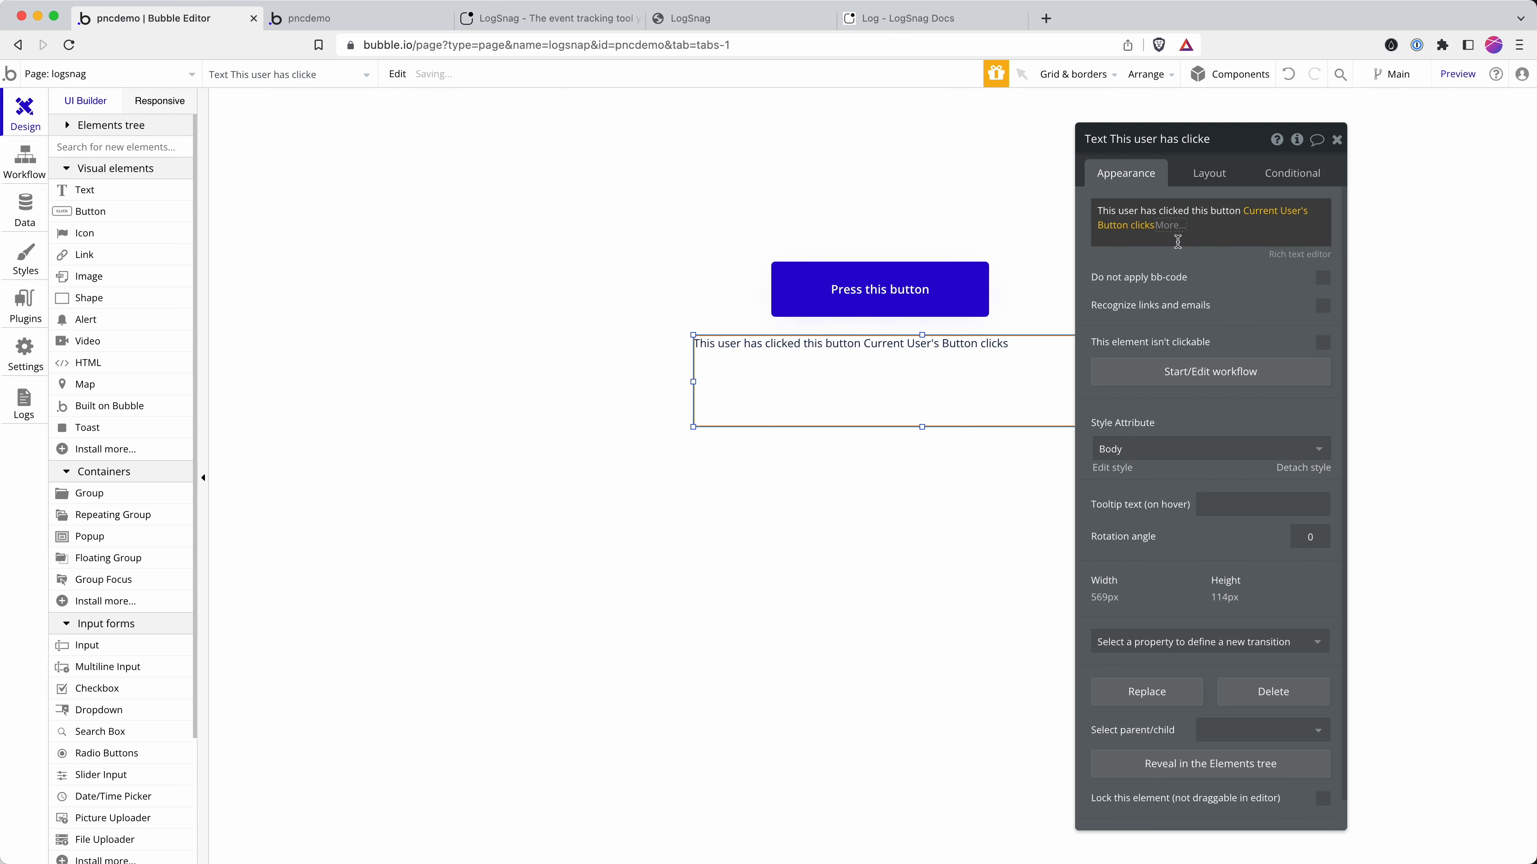
left_click(1195, 236)
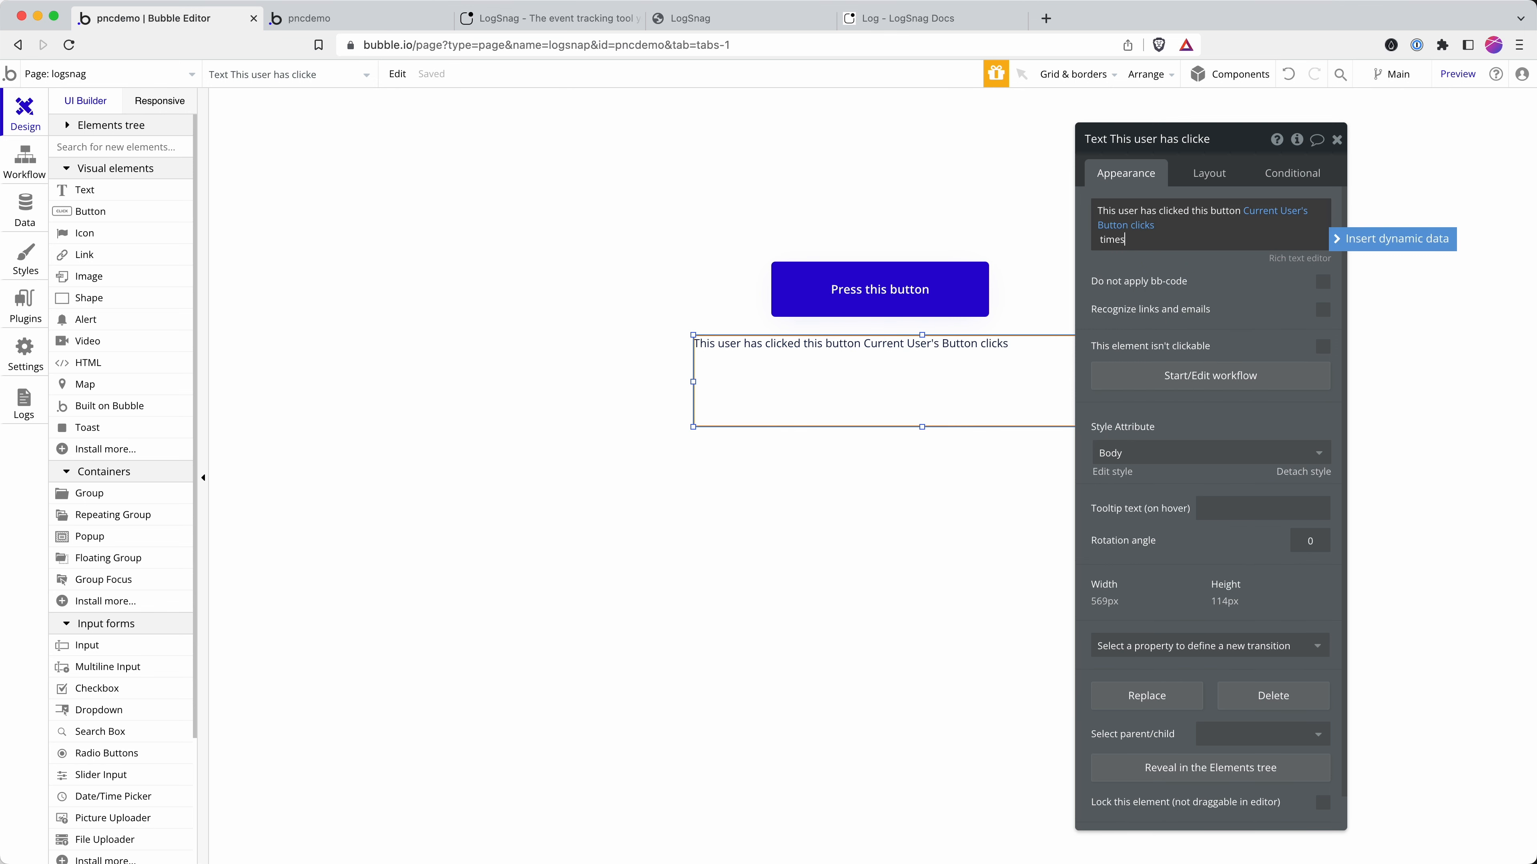
type("times")
left_click(562, 207)
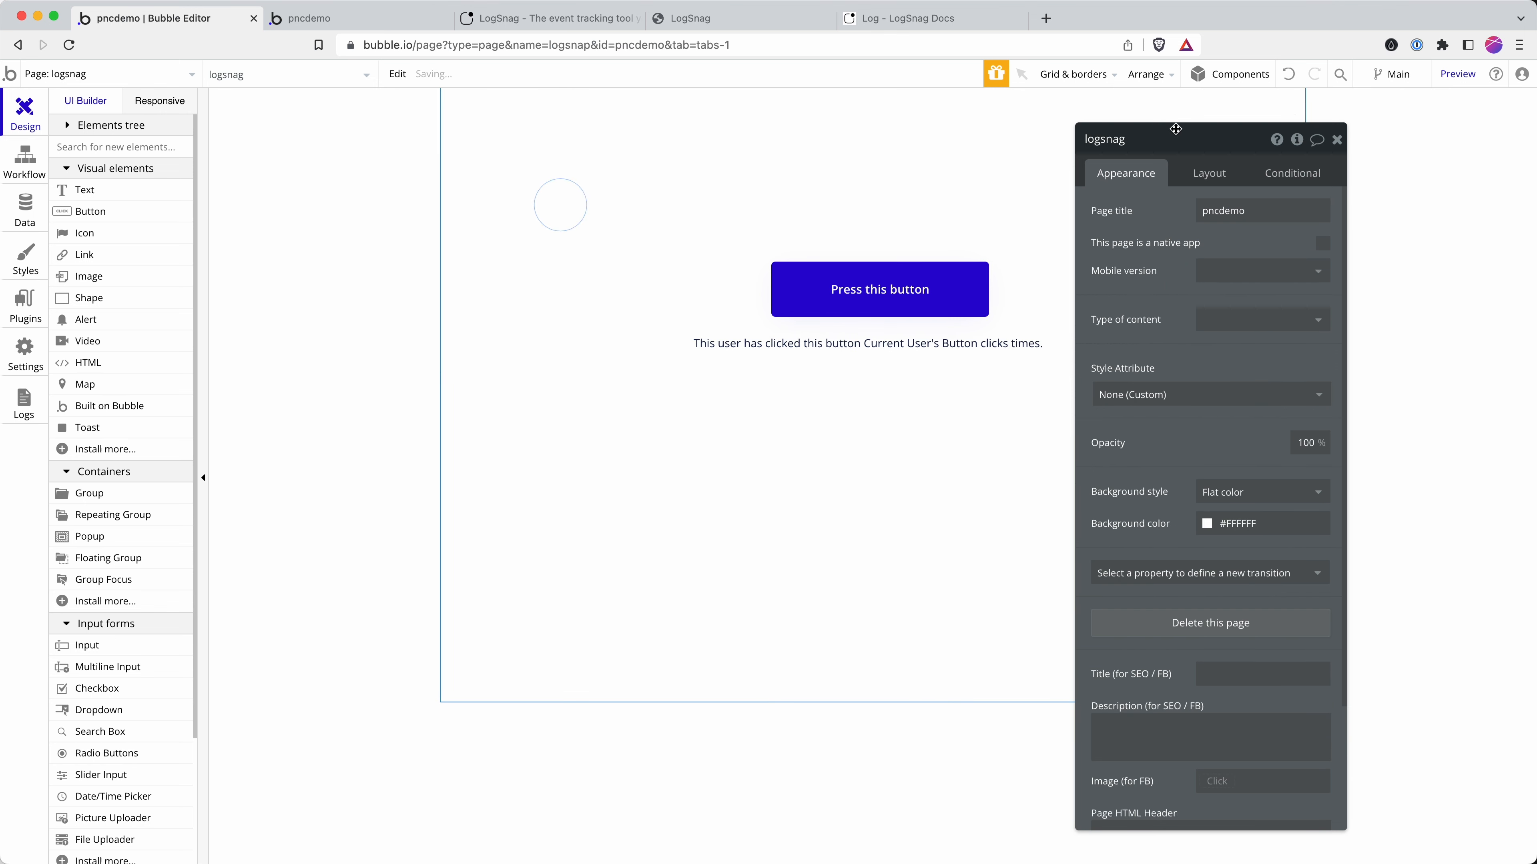
Preview the page and close the three LogSnag browser tabs.
left_click(1458, 74)
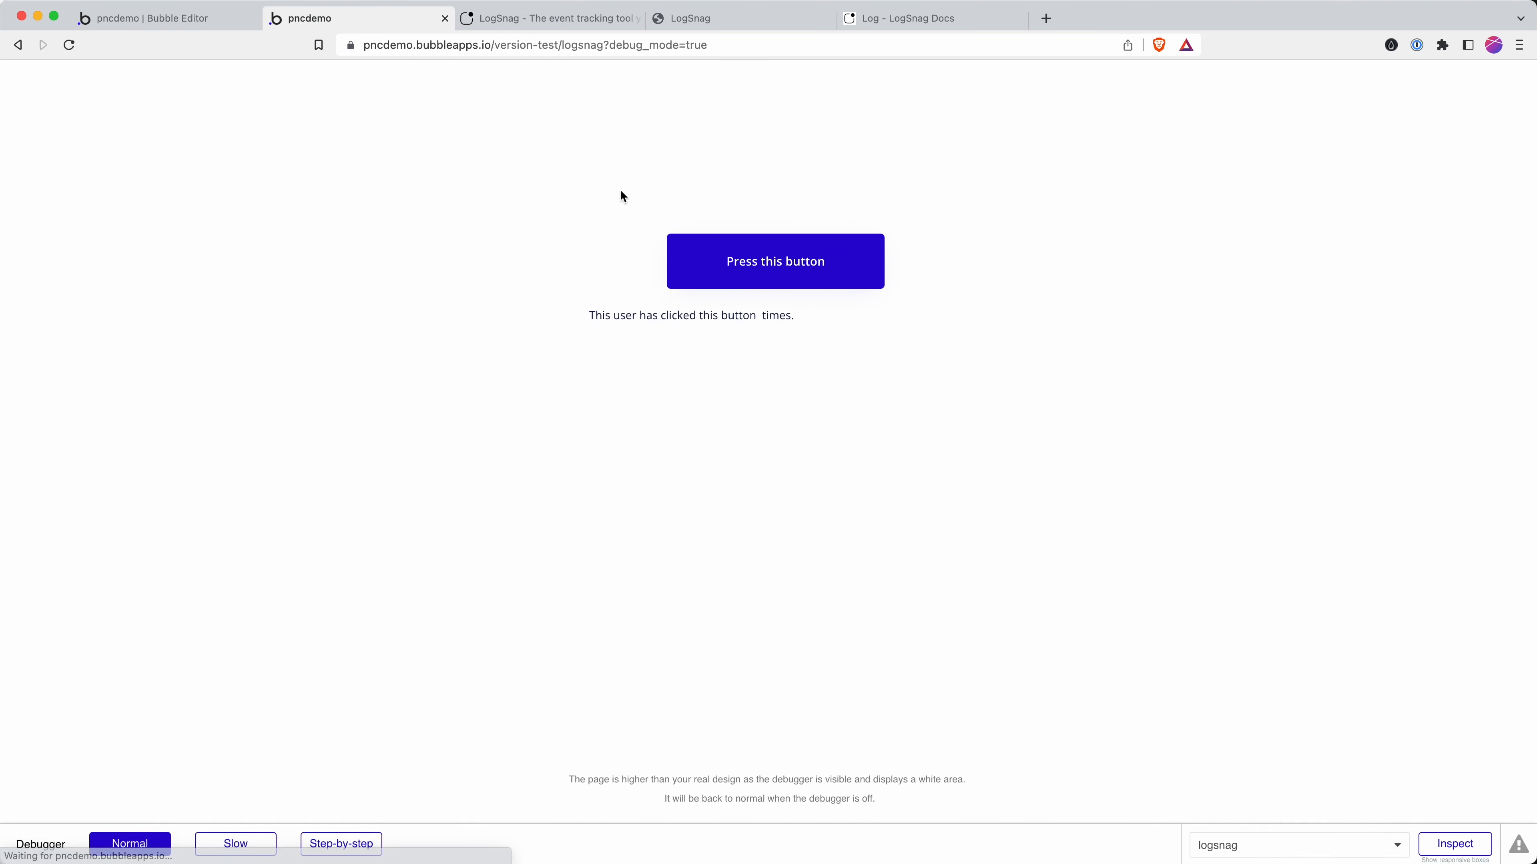
left_click(635, 20)
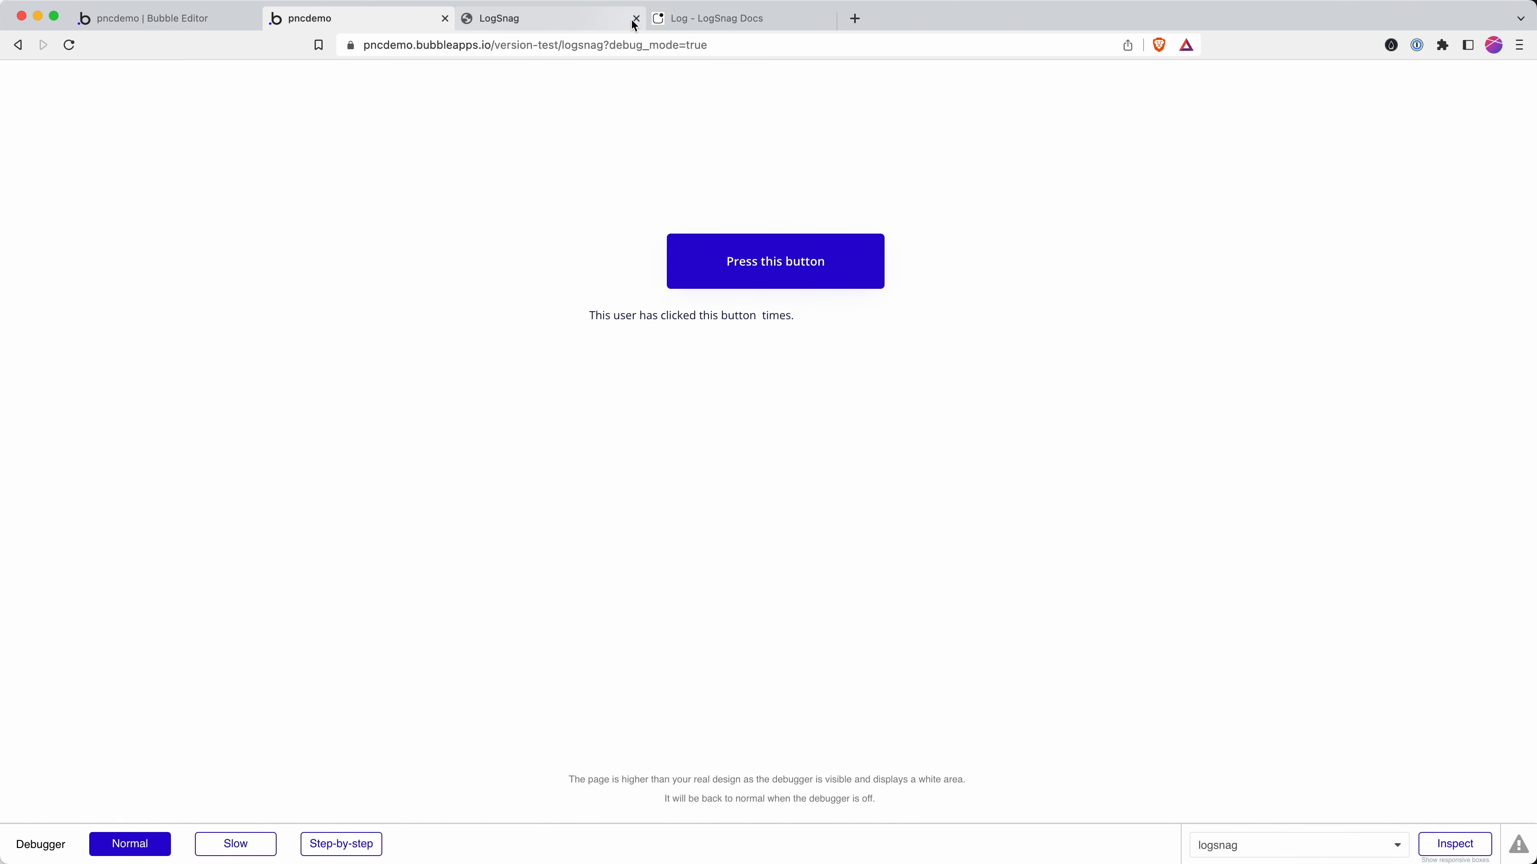
left_click(634, 20)
left_click(635, 20)
Test the "Press this button" button in the preview to check the click counter.
left_click(765, 266)
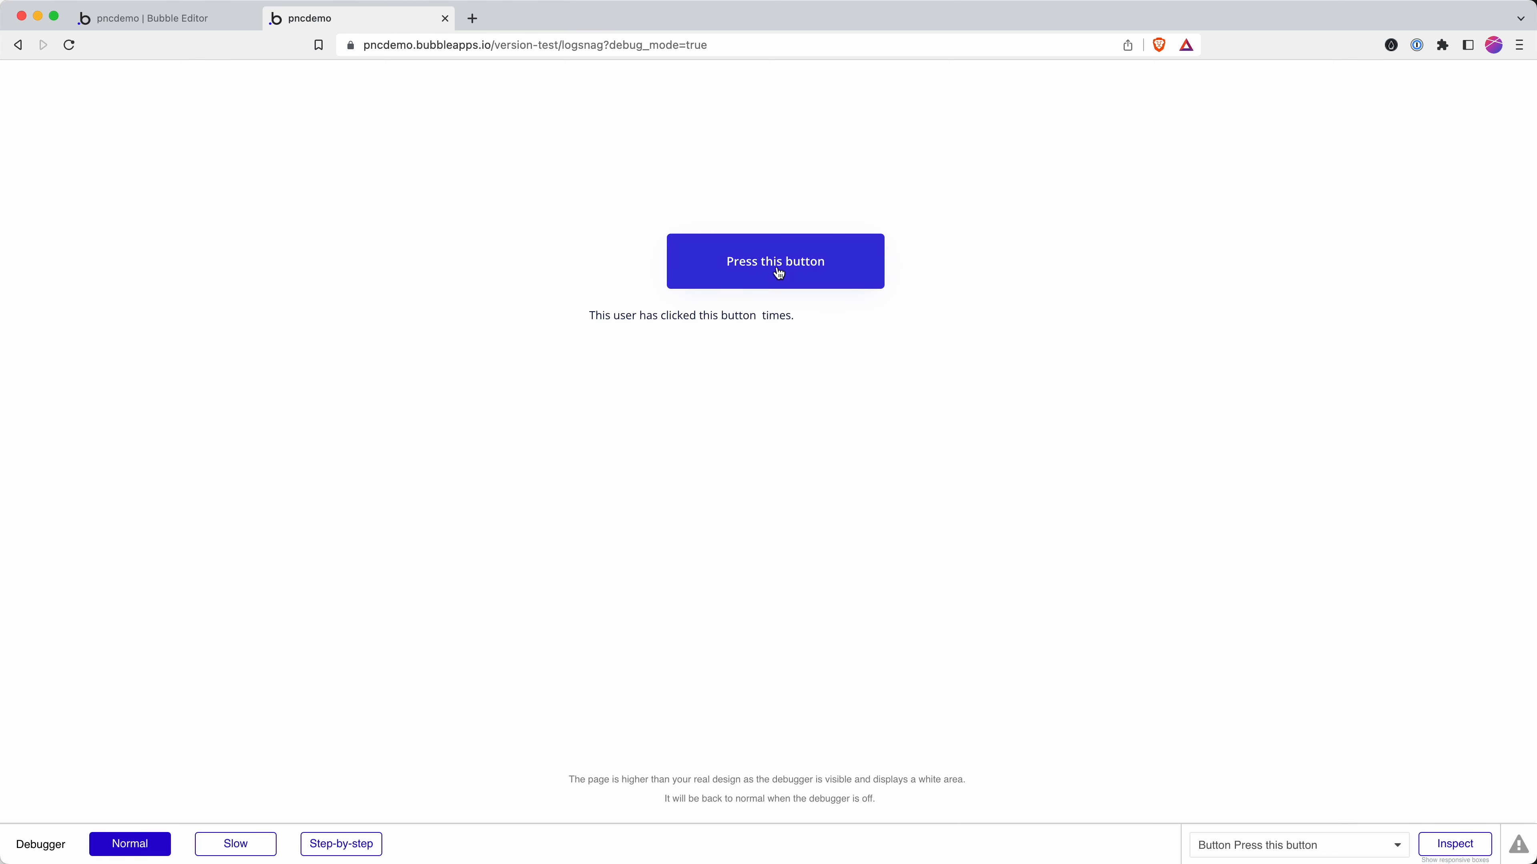
left_click(781, 267)
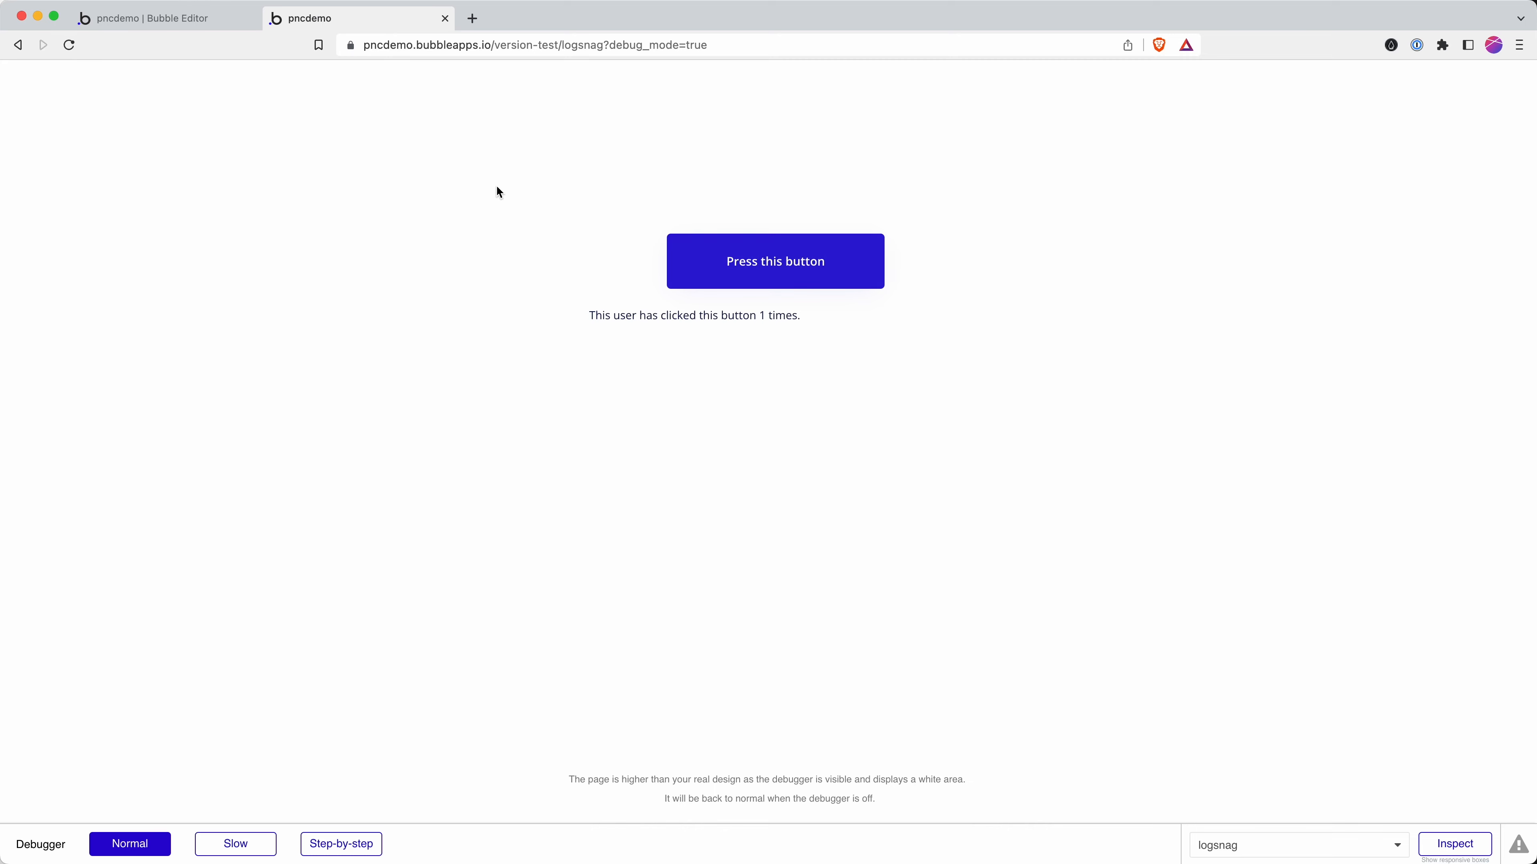
In the editor's data types, set the default value of the User type's Button clicks field to 0.
left_click(155, 18)
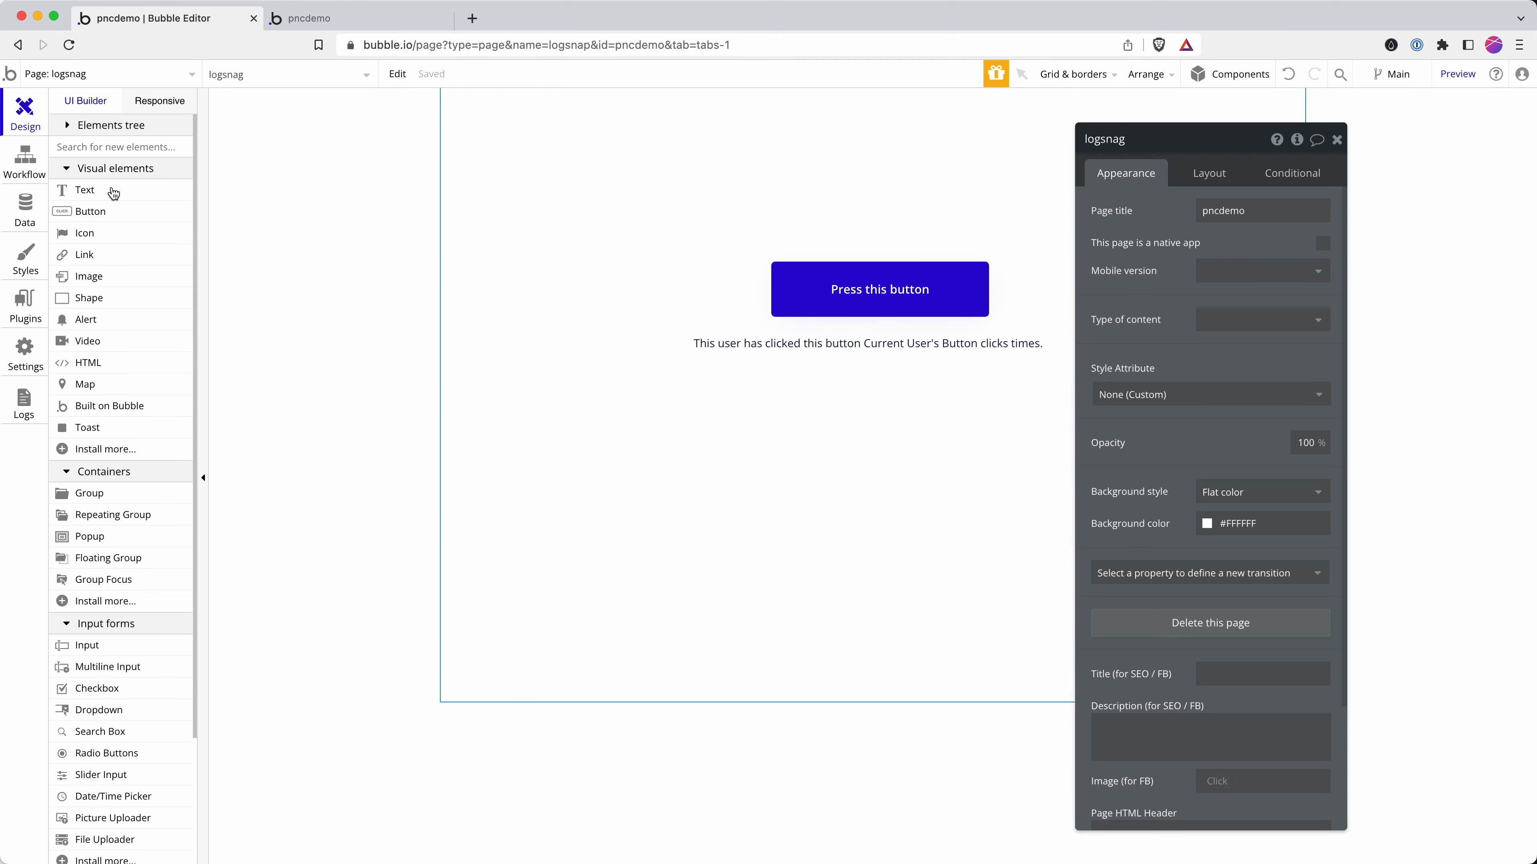
left_click(27, 209)
left_click(124, 136)
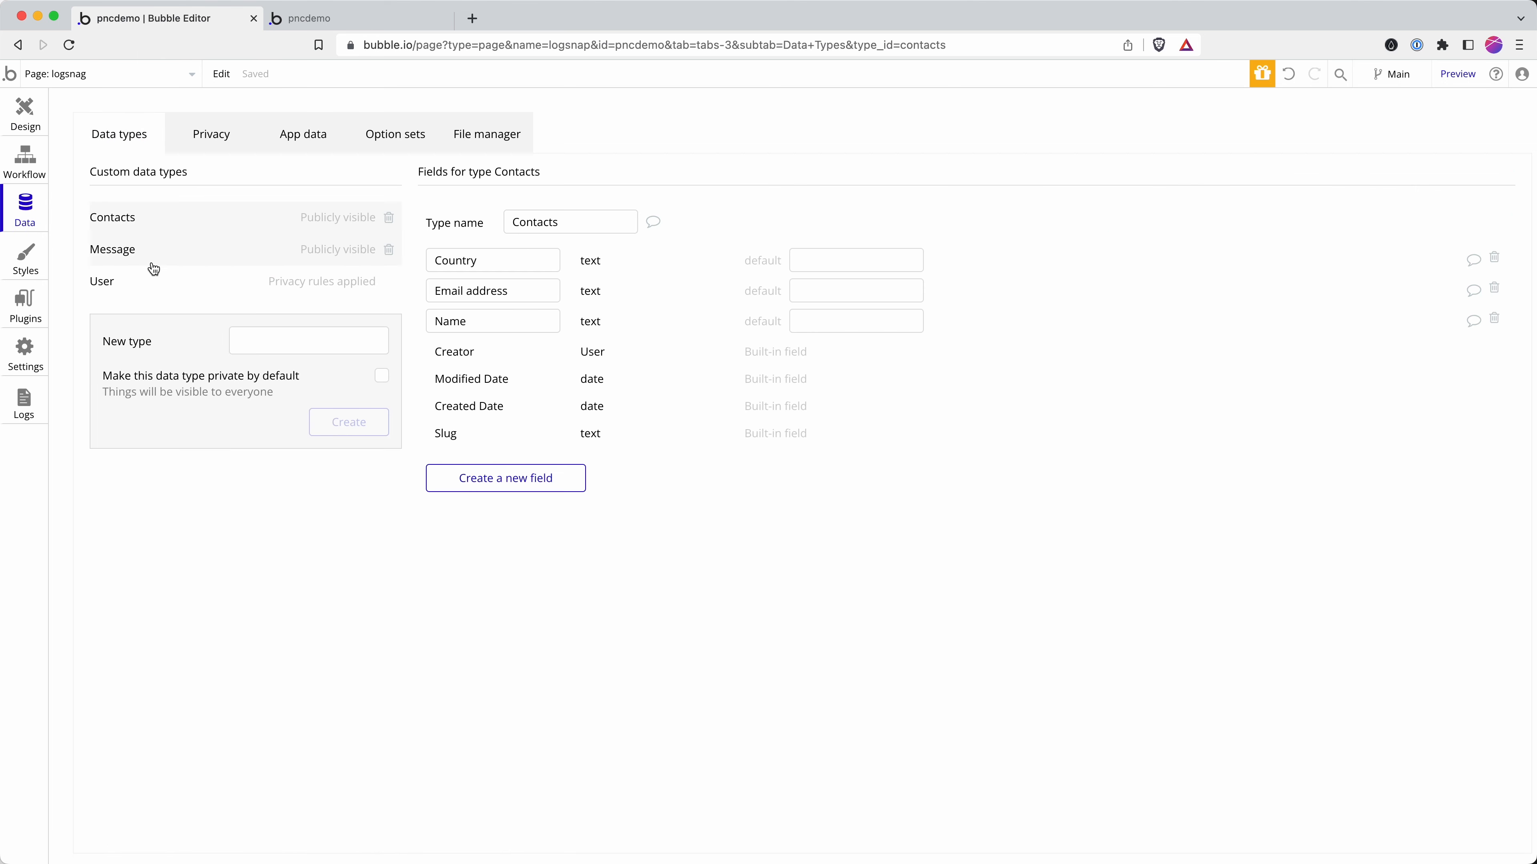
left_click(174, 275)
left_click(842, 268)
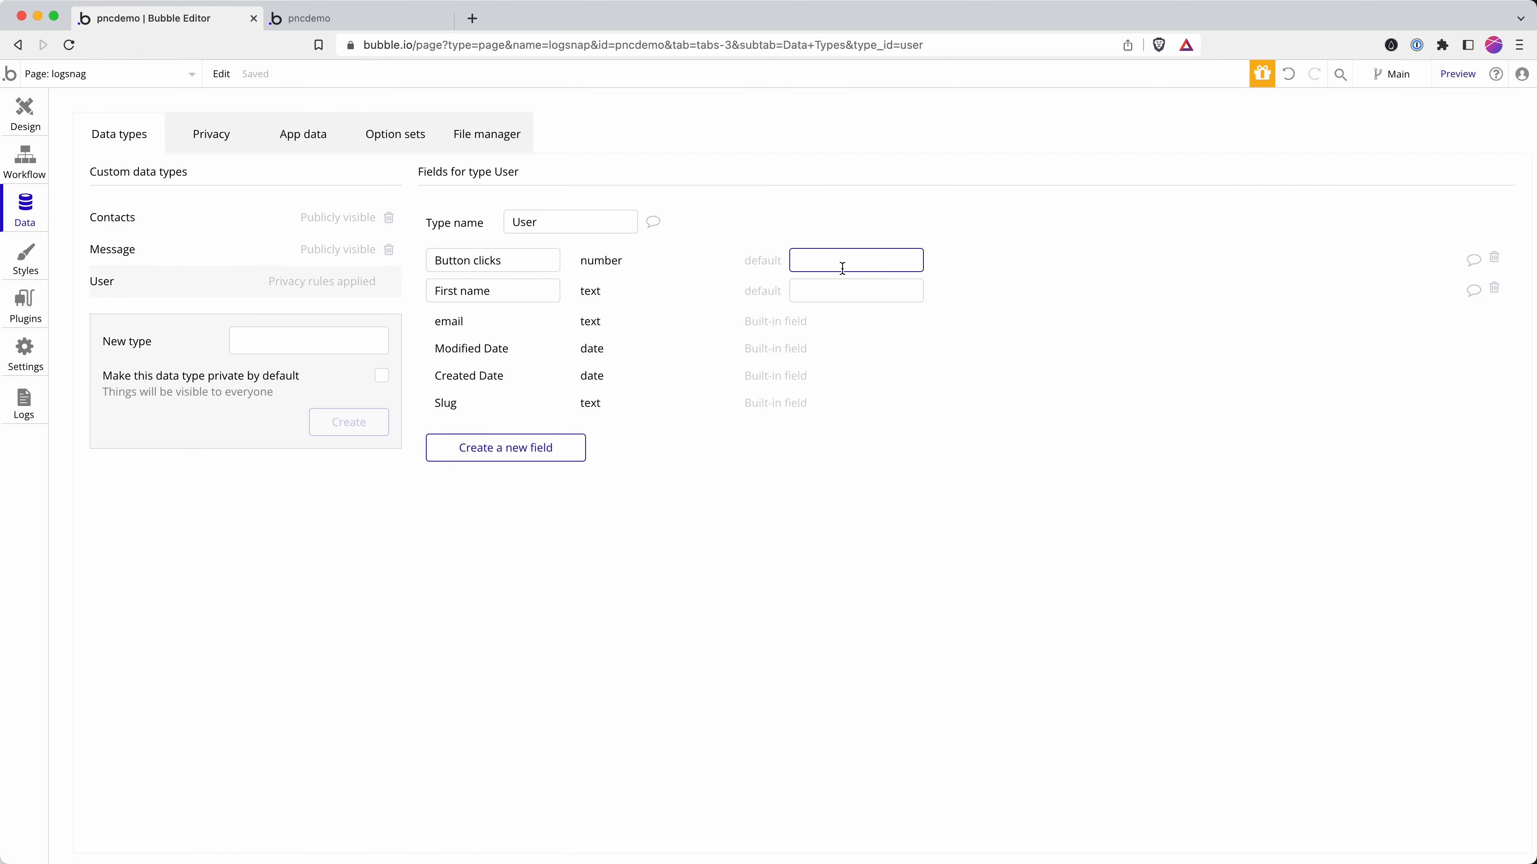
type("0")
left_click(912, 207)
Refresh the page preview and test the counter by activating "Press this button" several times.
left_click(27, 112)
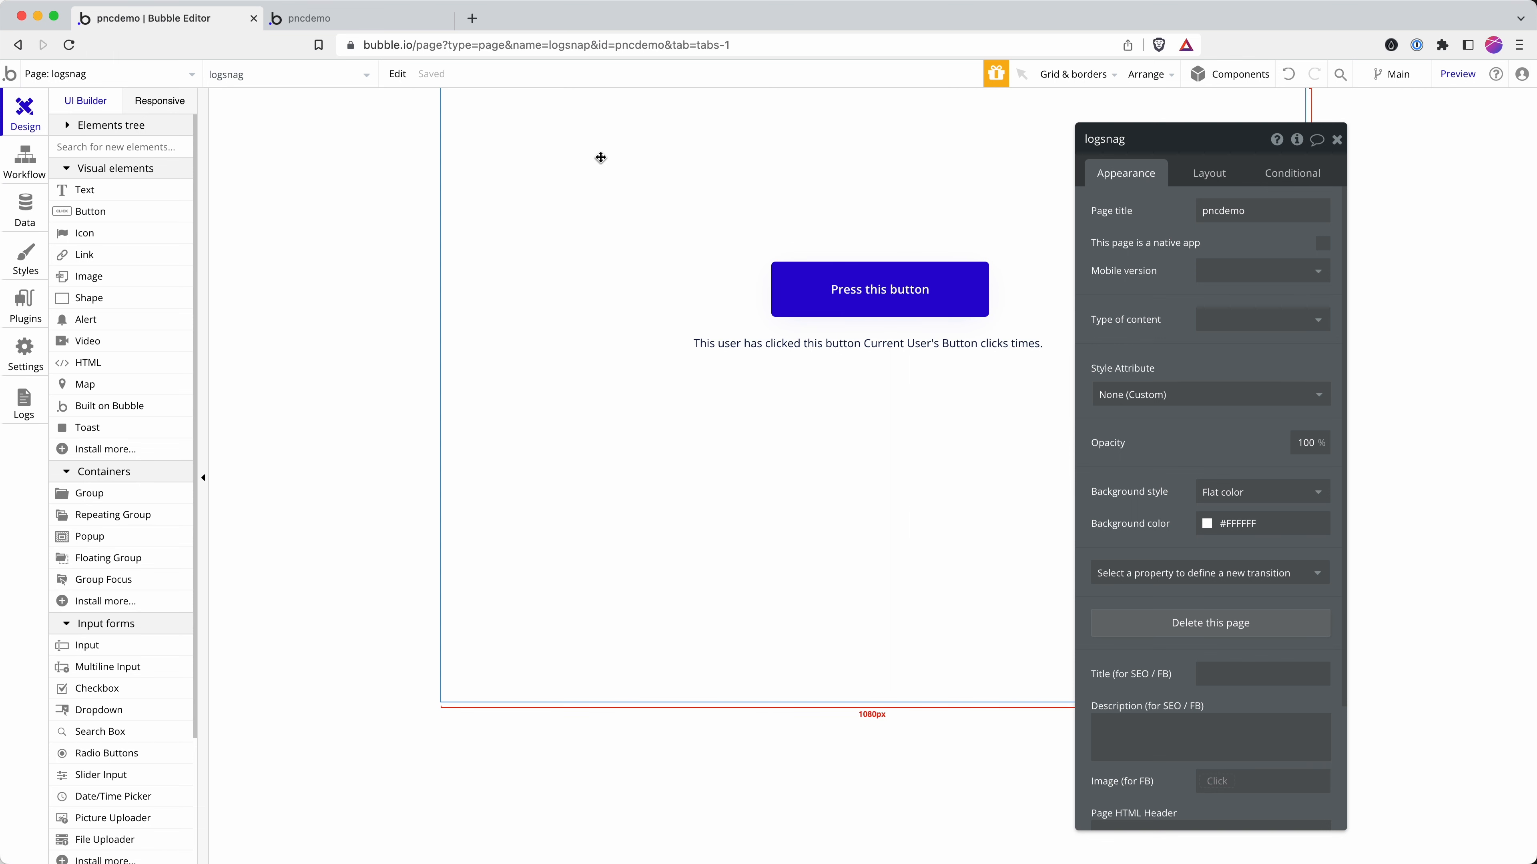
left_click(342, 22)
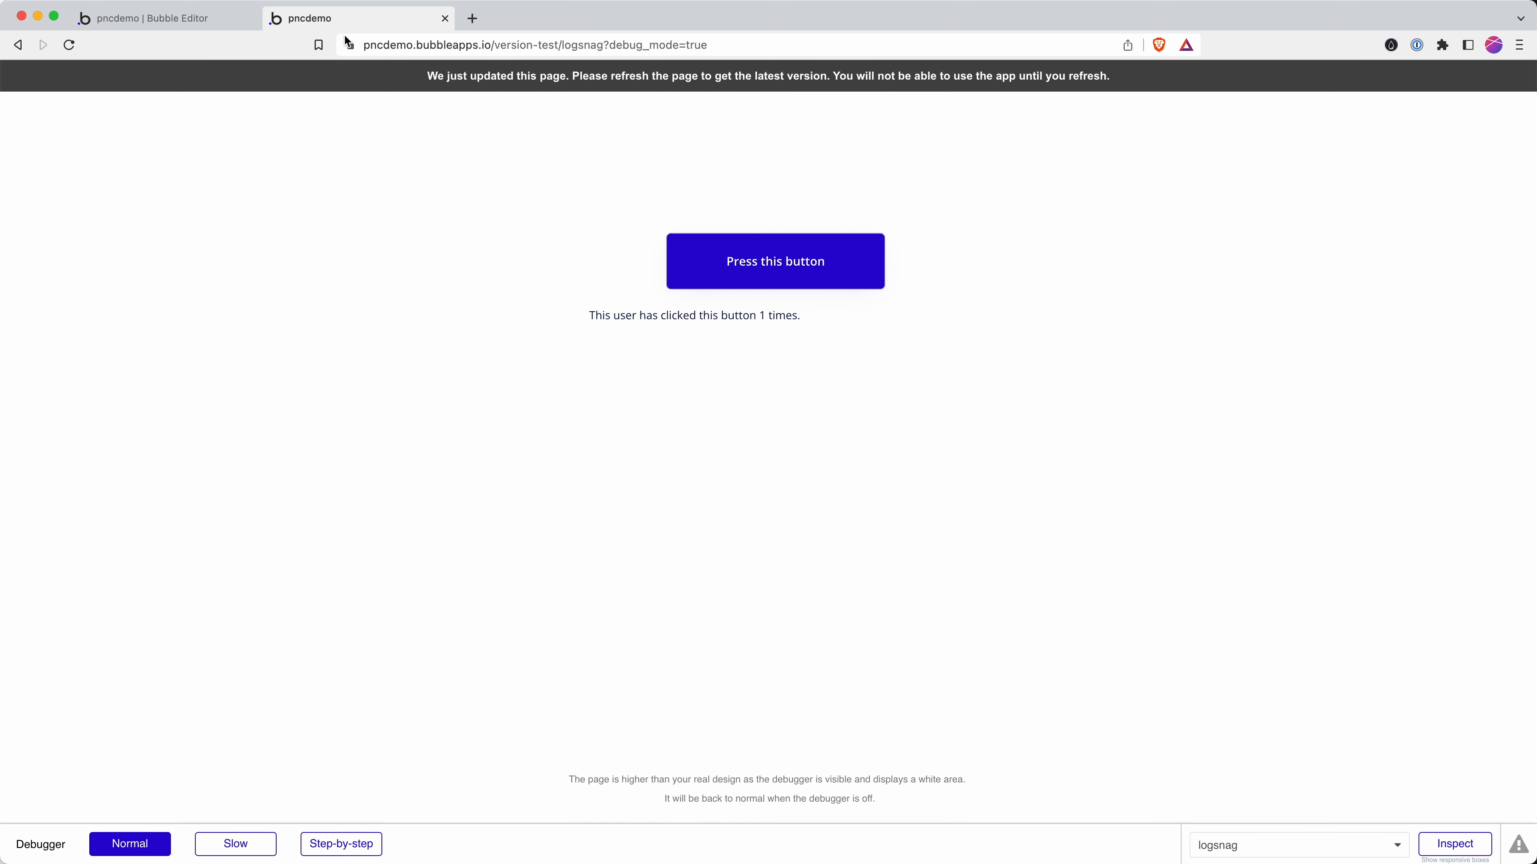
left_click(658, 79)
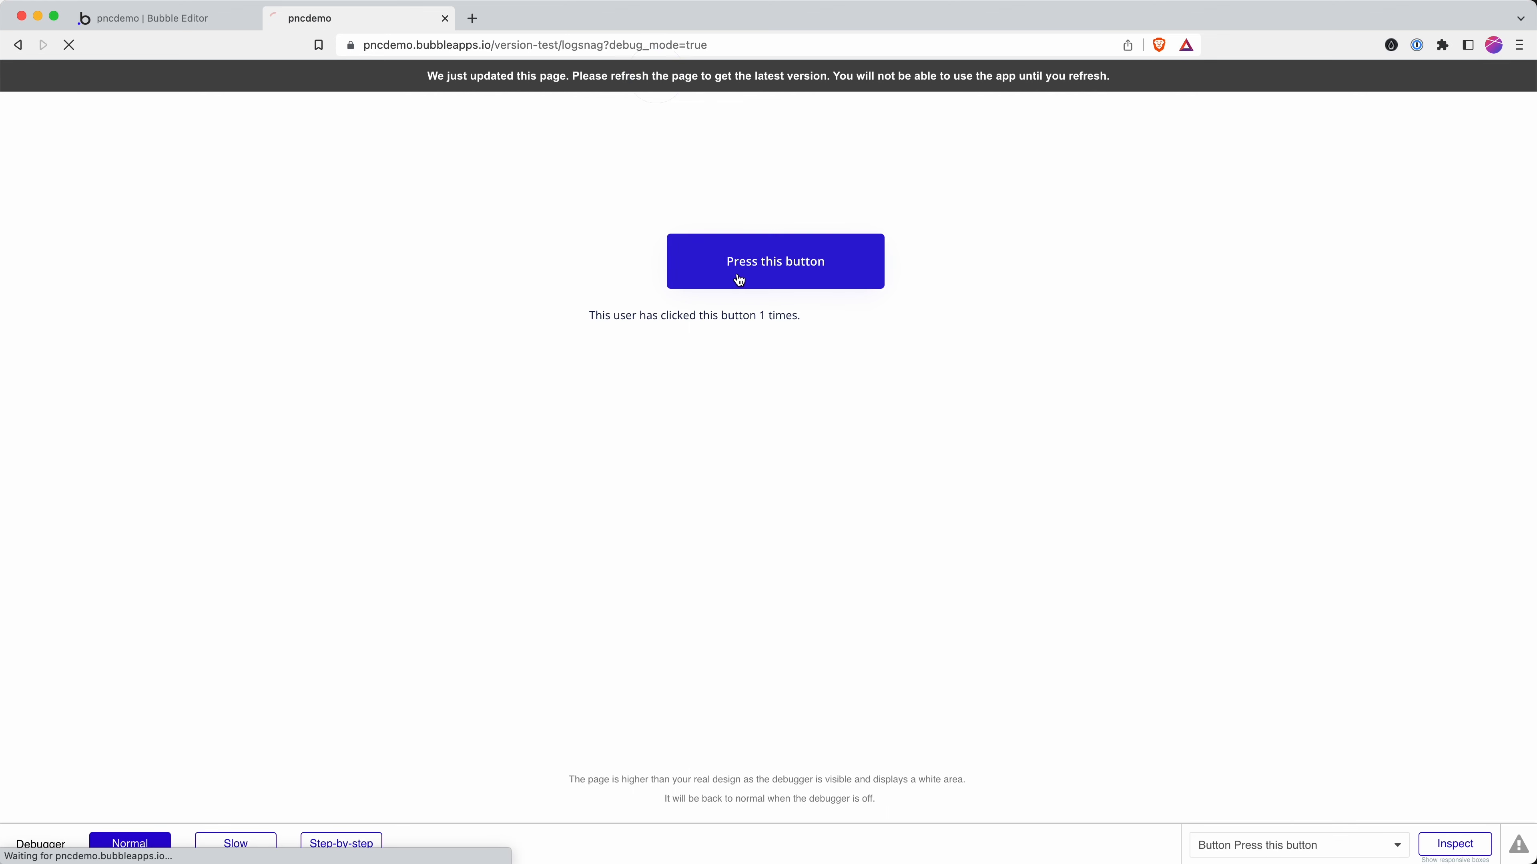
double_click(785, 261)
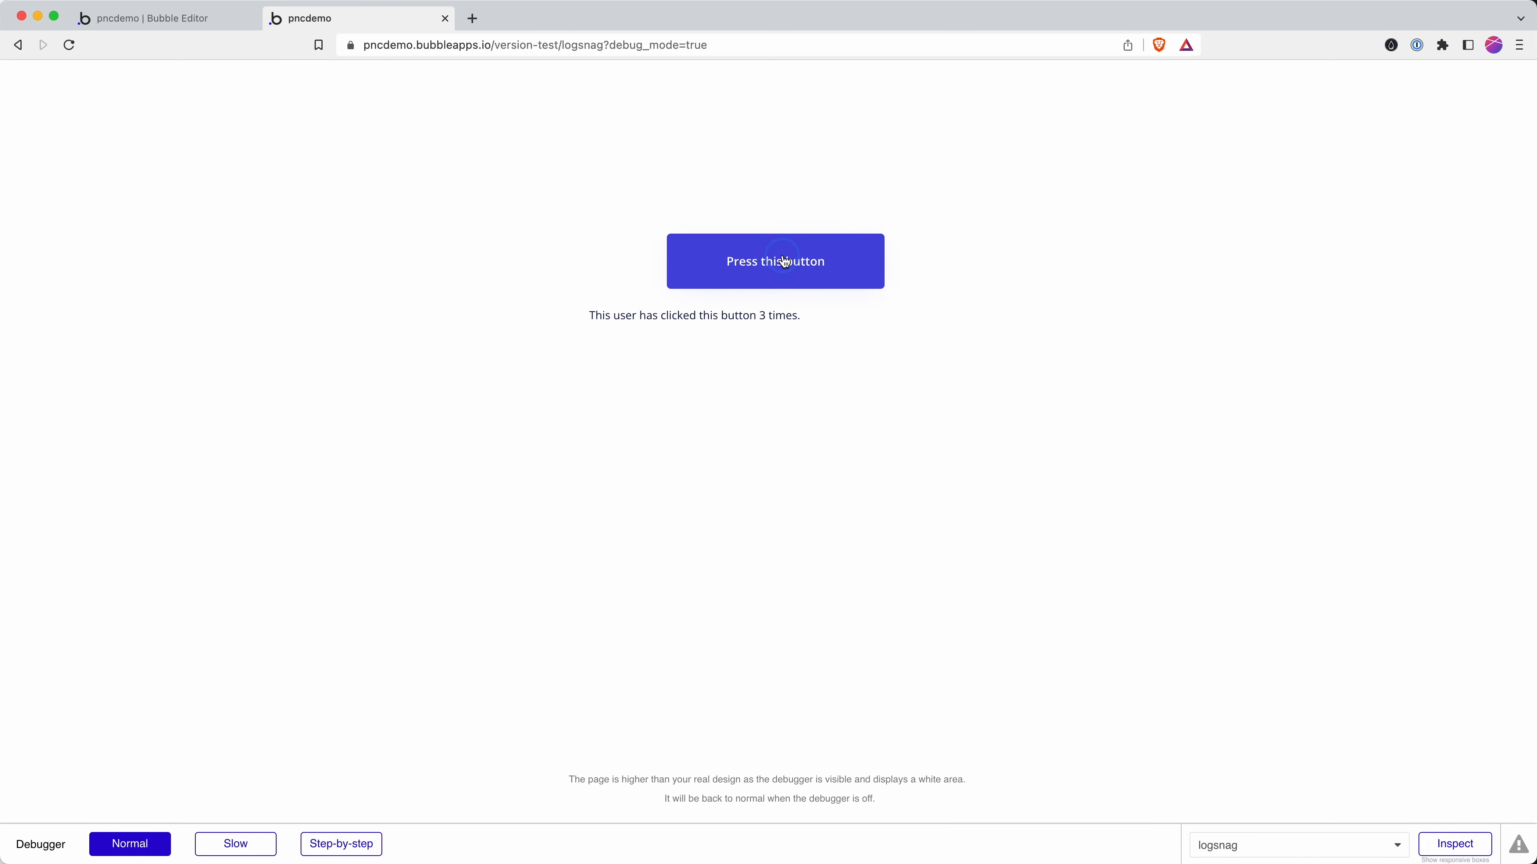
left_click(784, 261)
Return to the editor and add a button labelled "Clear", about 227 by 58 px, below the text.
left_click(182, 17)
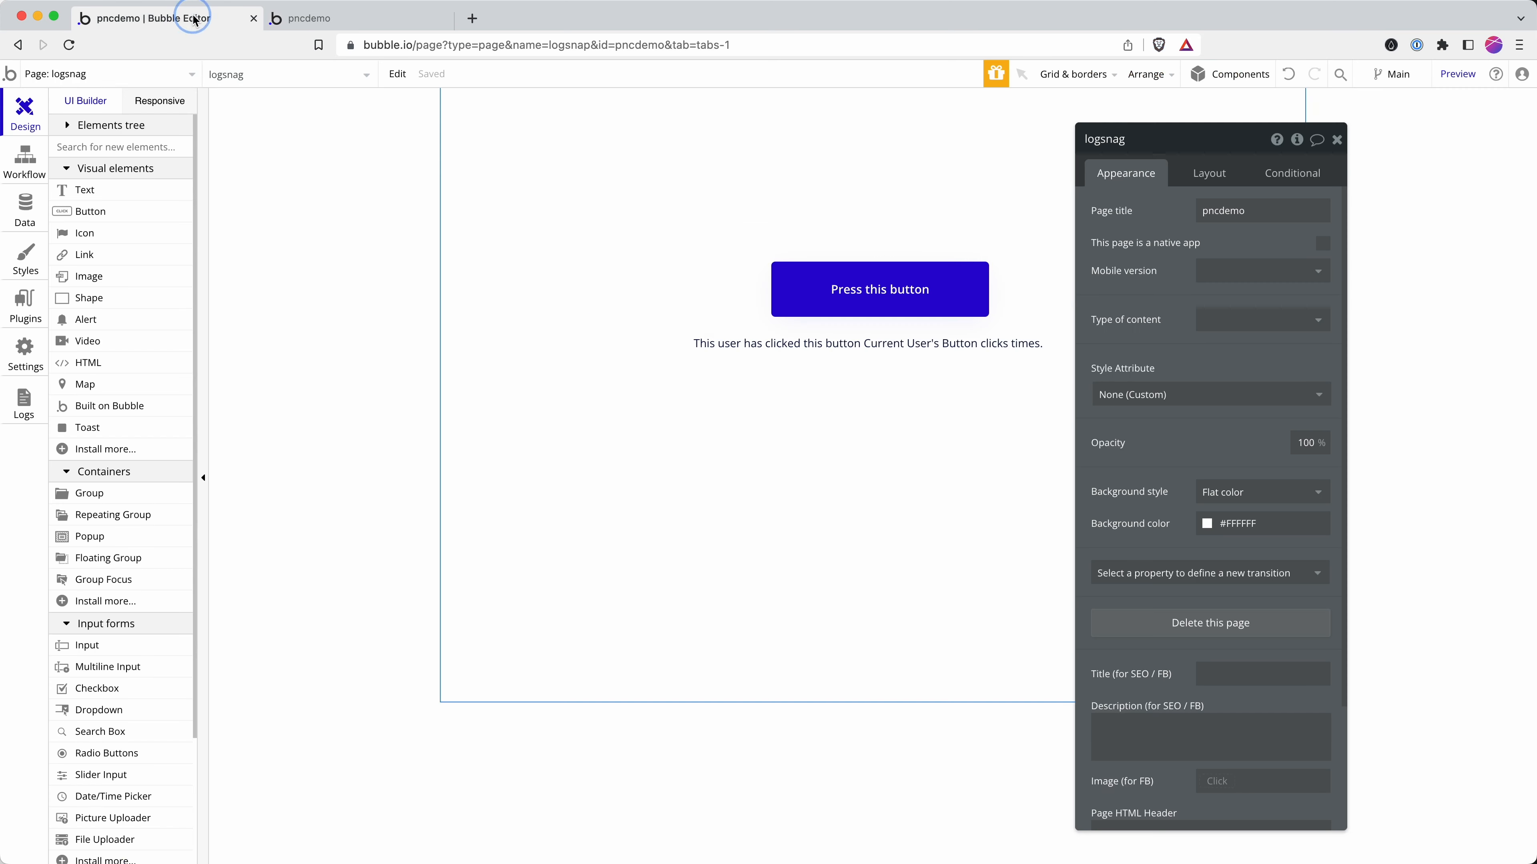
left_click(100, 212)
left_click_drag(769, 417, 951, 464)
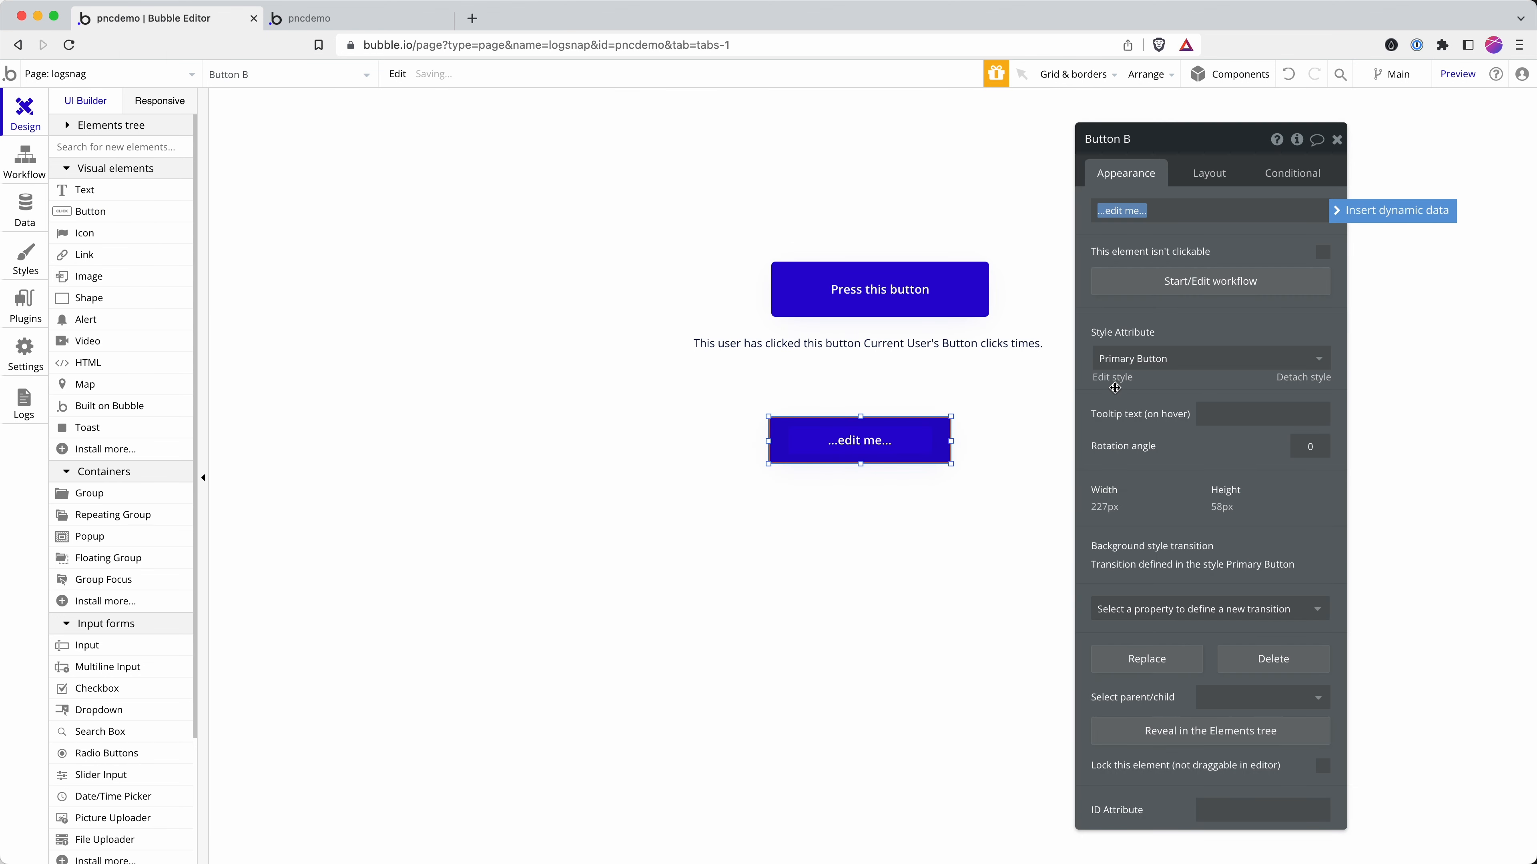
type("Clear")
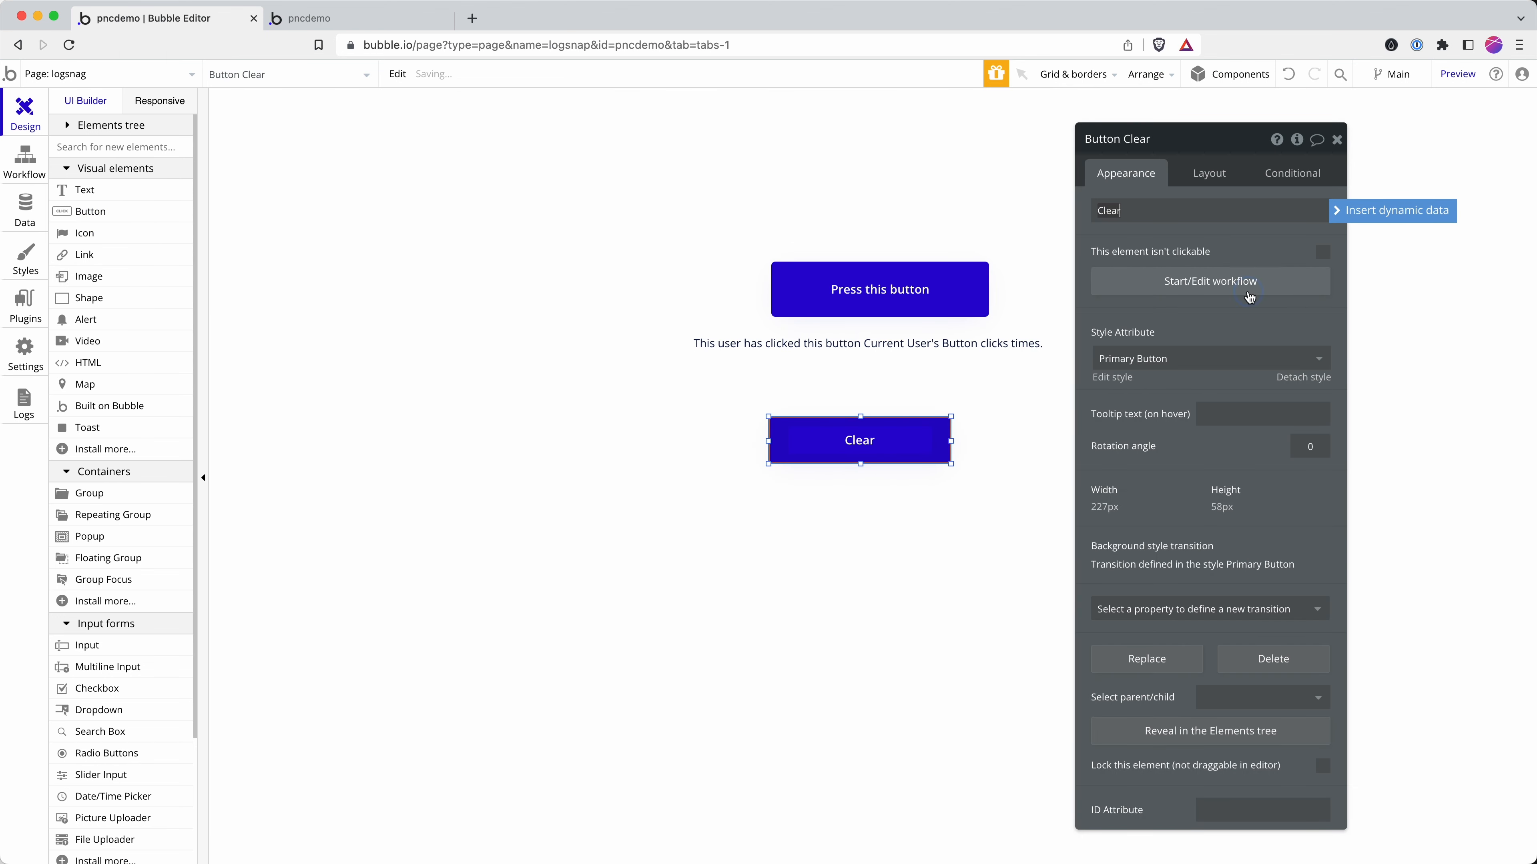
Create a workflow for the Clear button with an action that makes changes to the current user.
left_click(1250, 295)
left_click(230, 280)
mouse_move(186, 362)
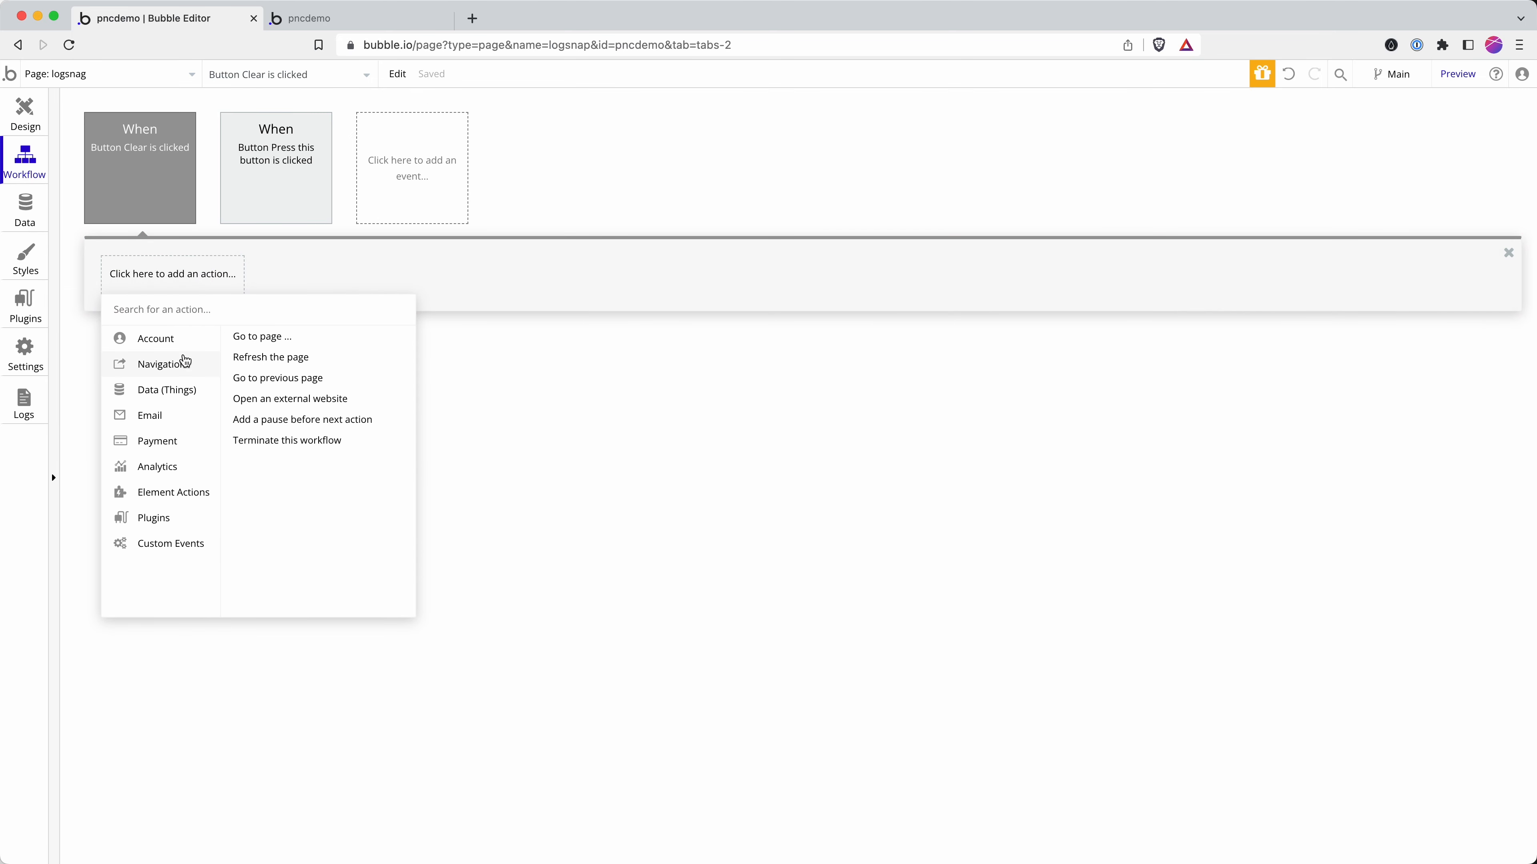
left_click(332, 438)
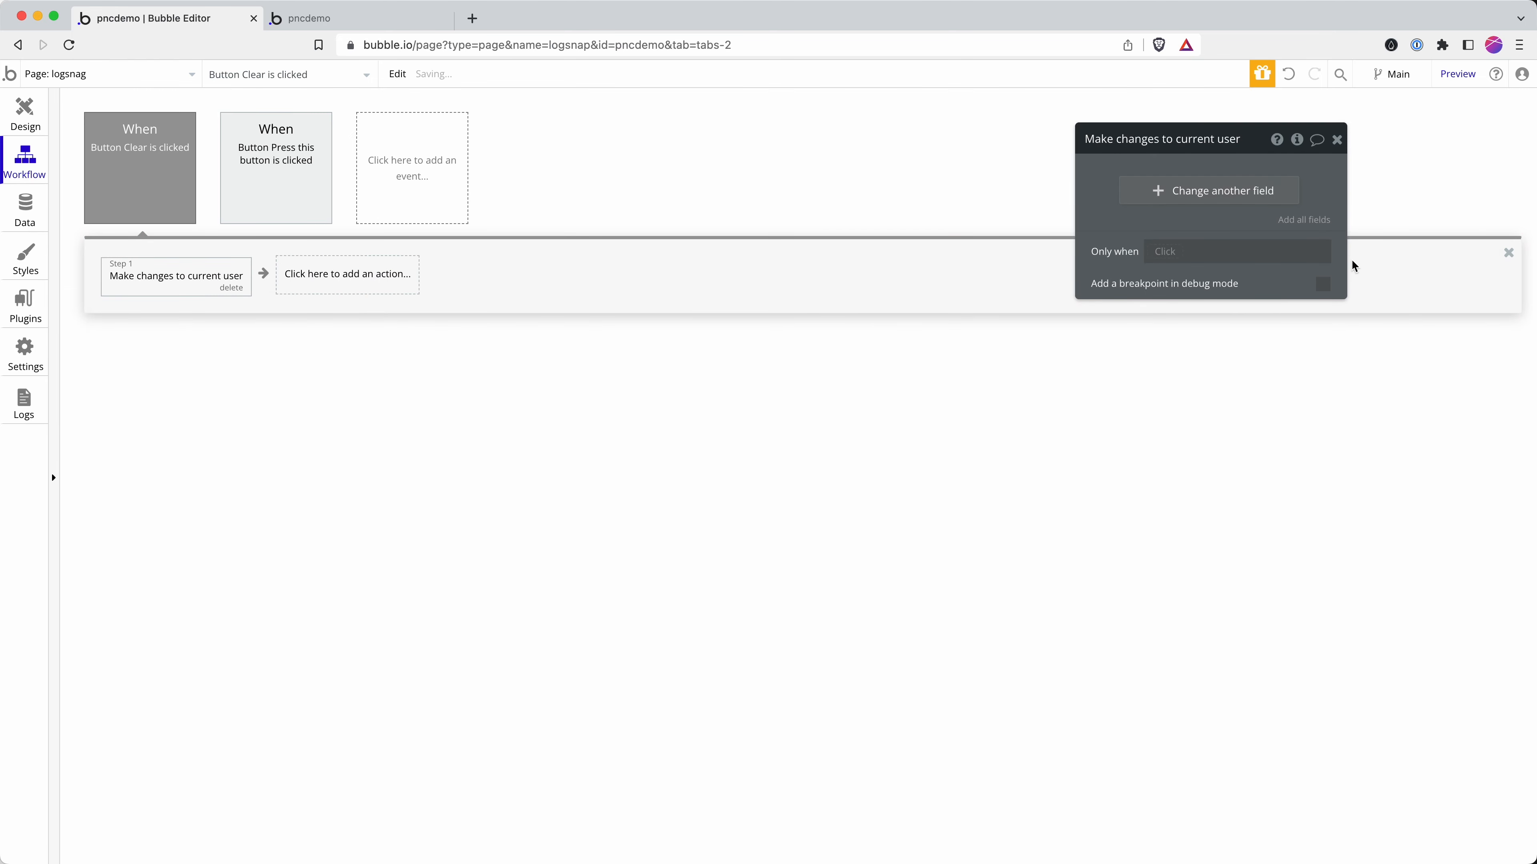
In the Clear workflow's action, set the current user's Button clicks field to 0.
left_click(1225, 189)
left_click(1104, 188)
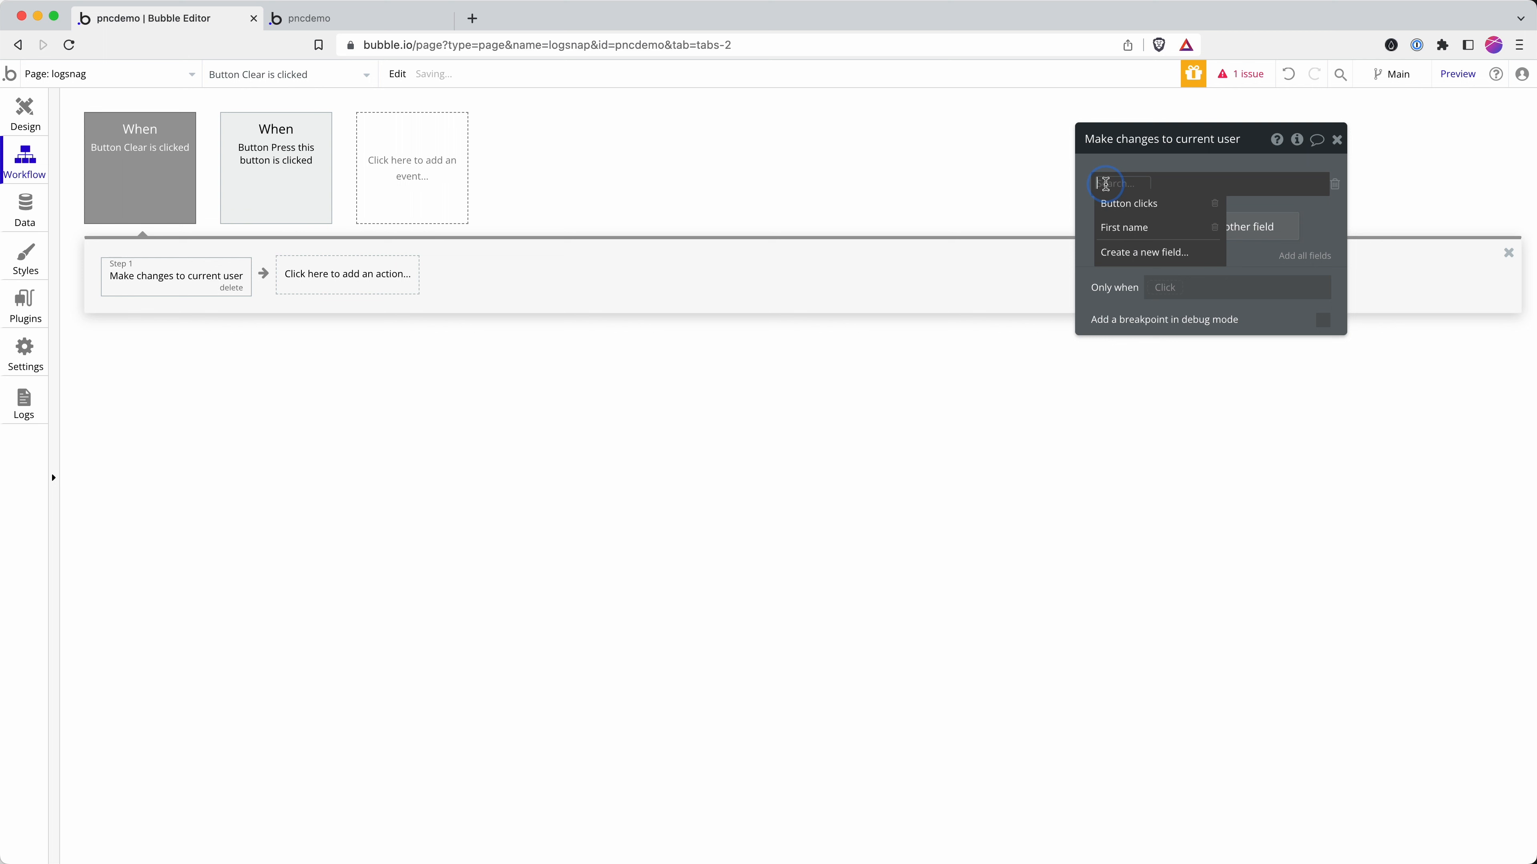
left_click(1118, 204)
left_click(1179, 183)
type("0")
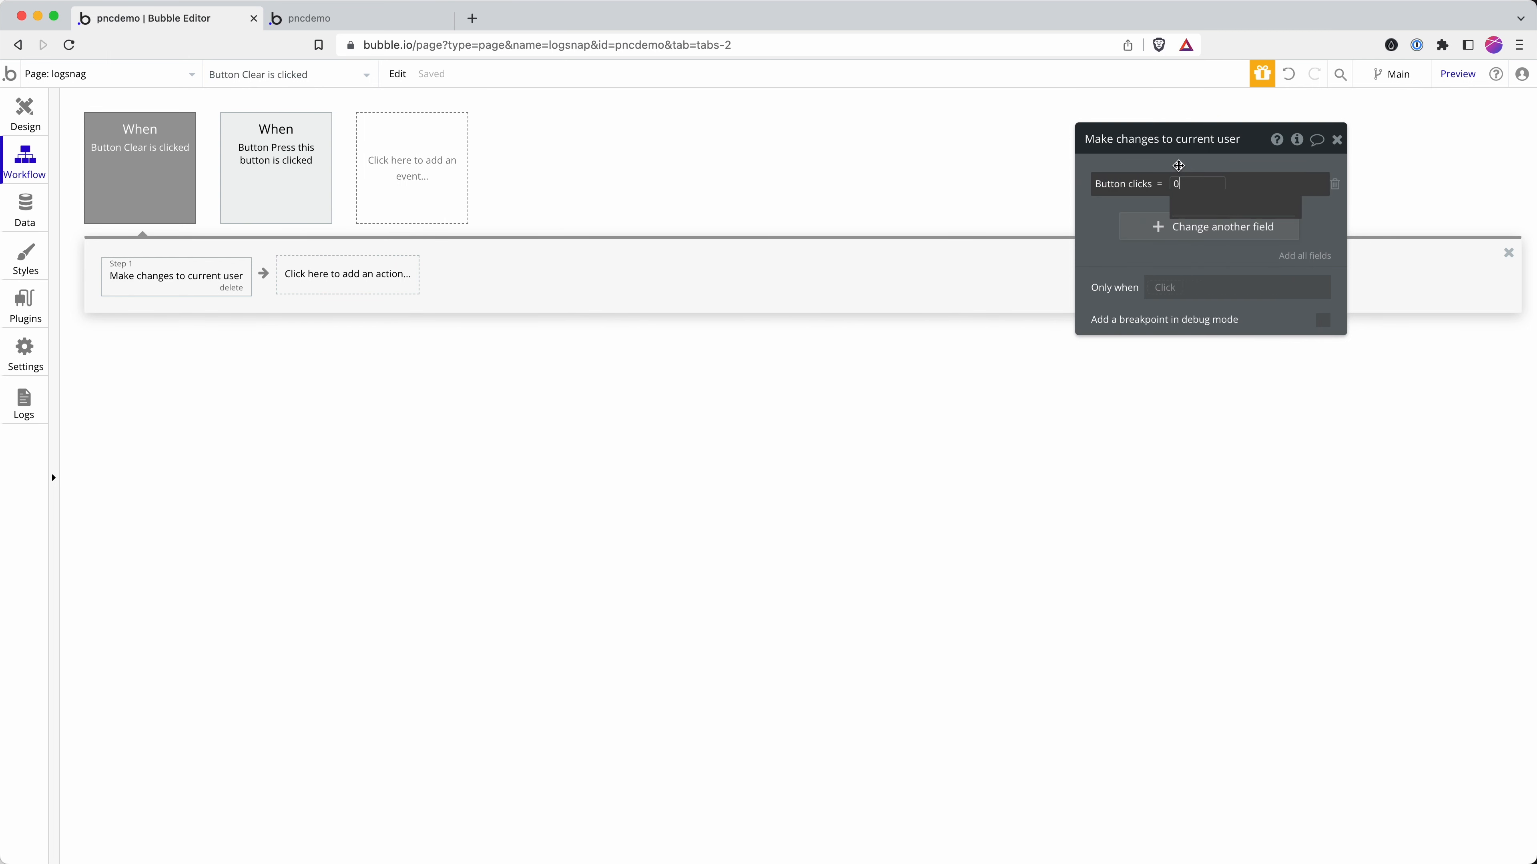
Refresh the page preview and test resetting the counter with Clear before and after activating "Press this button" several times.
left_click(366, 19)
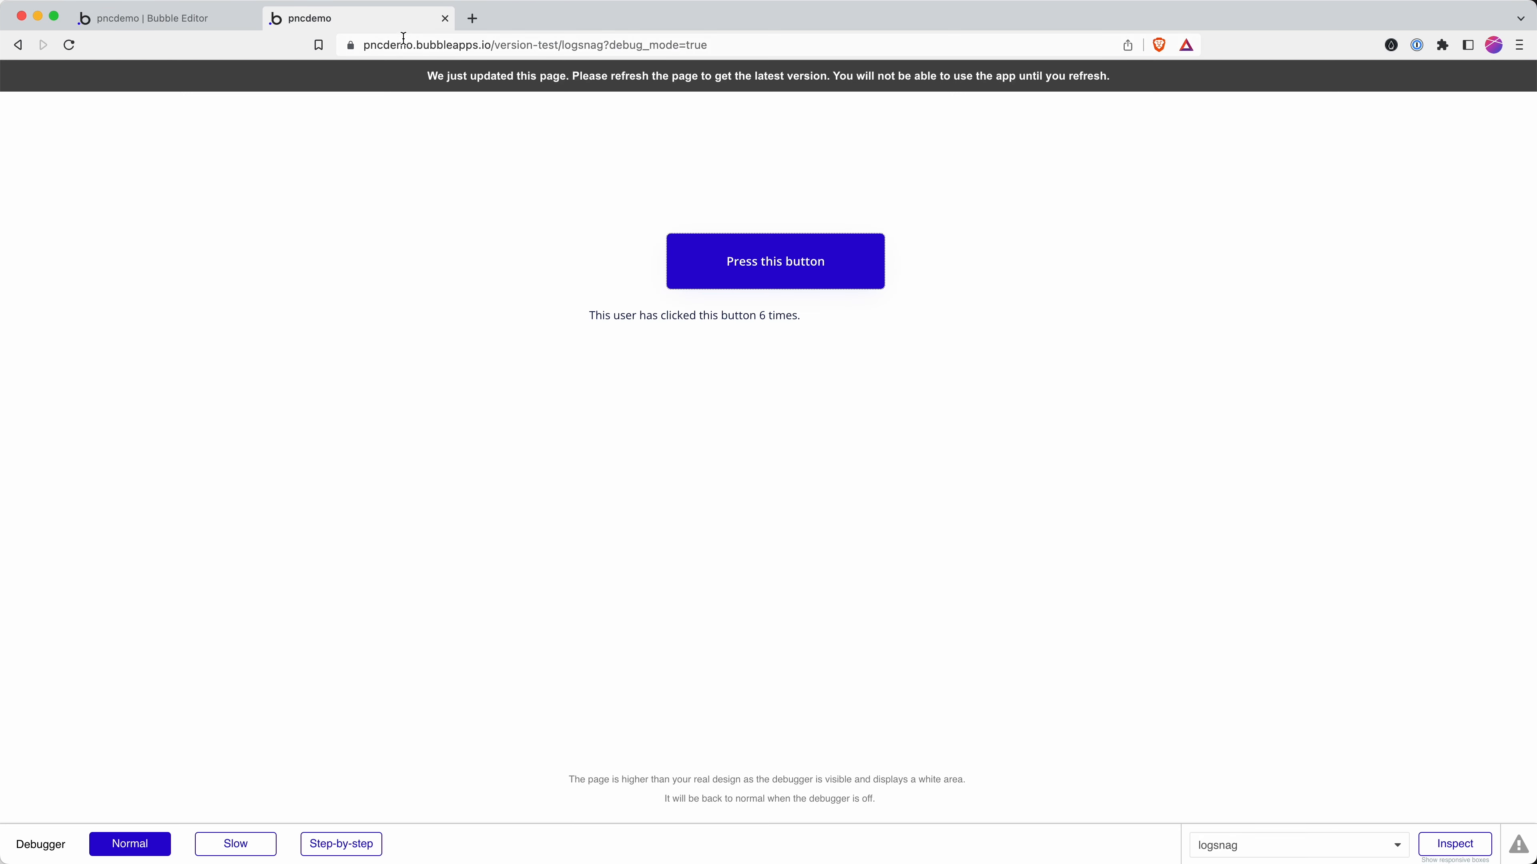
left_click(404, 44)
key("Return")
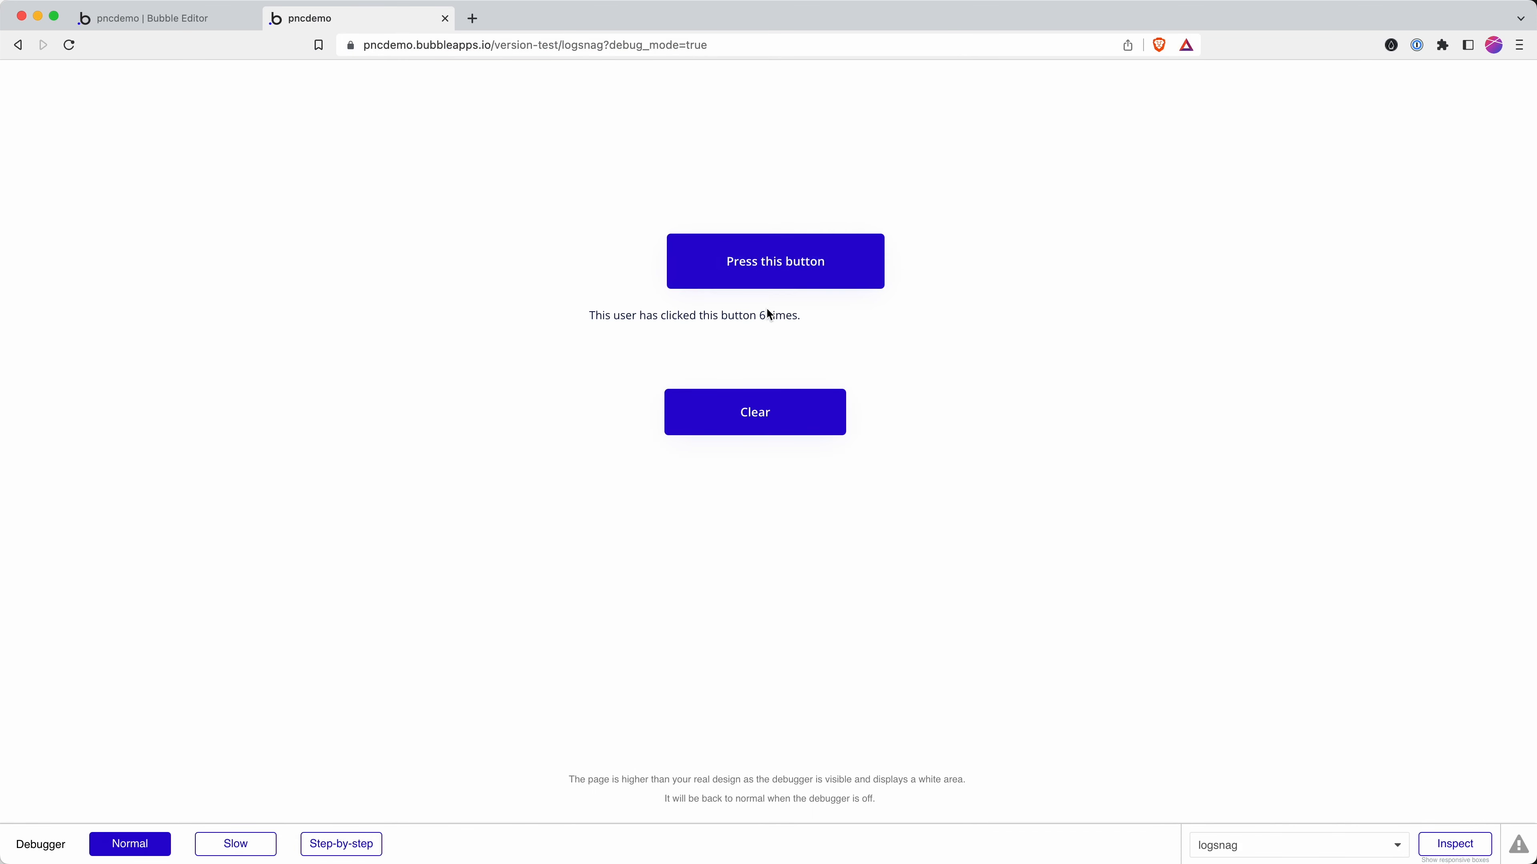
left_click(720, 422)
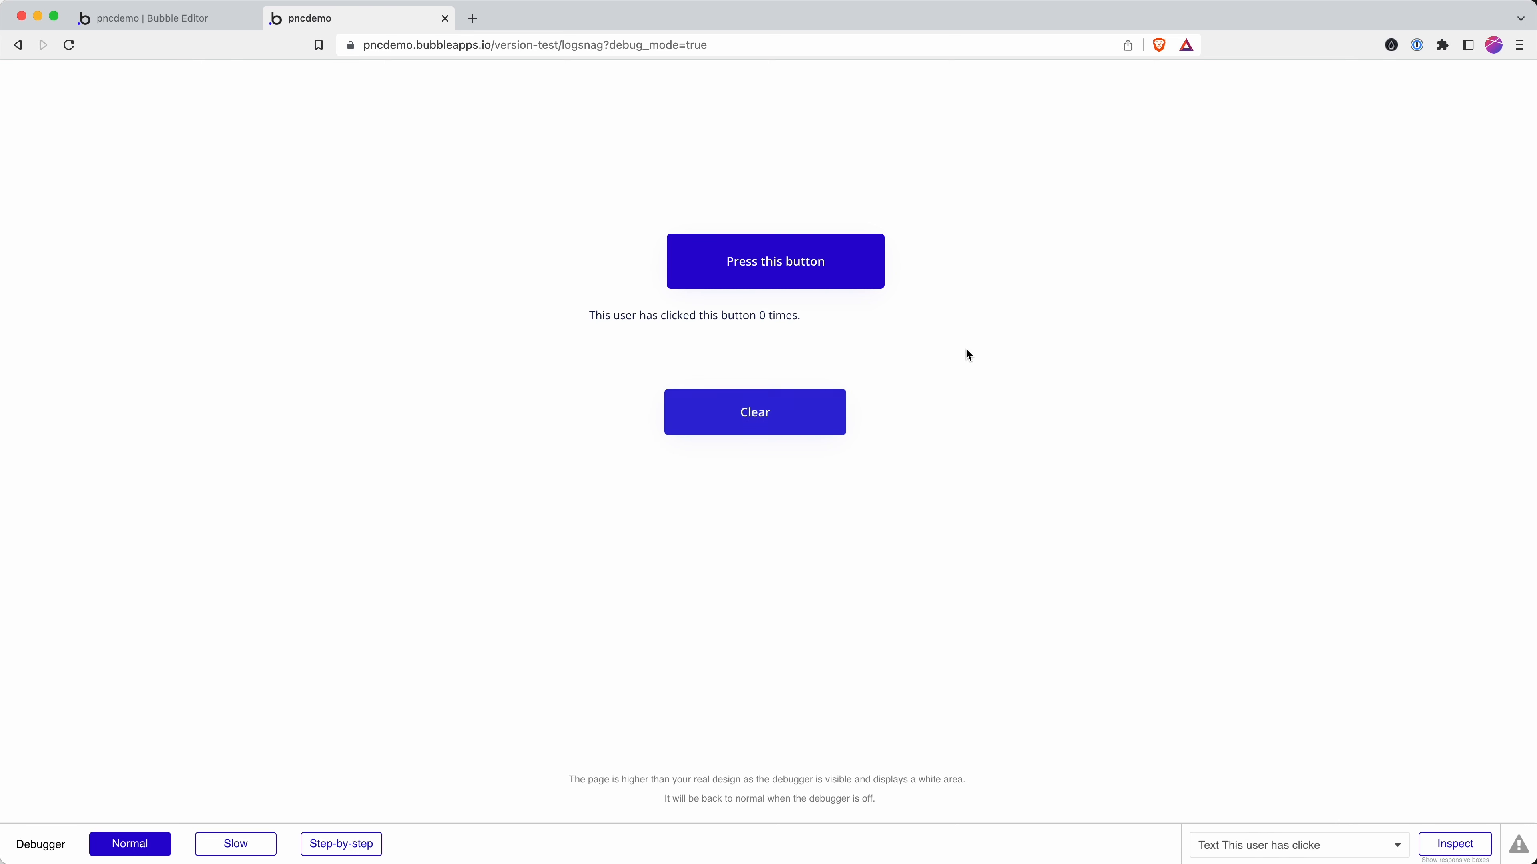
left_click(859, 276)
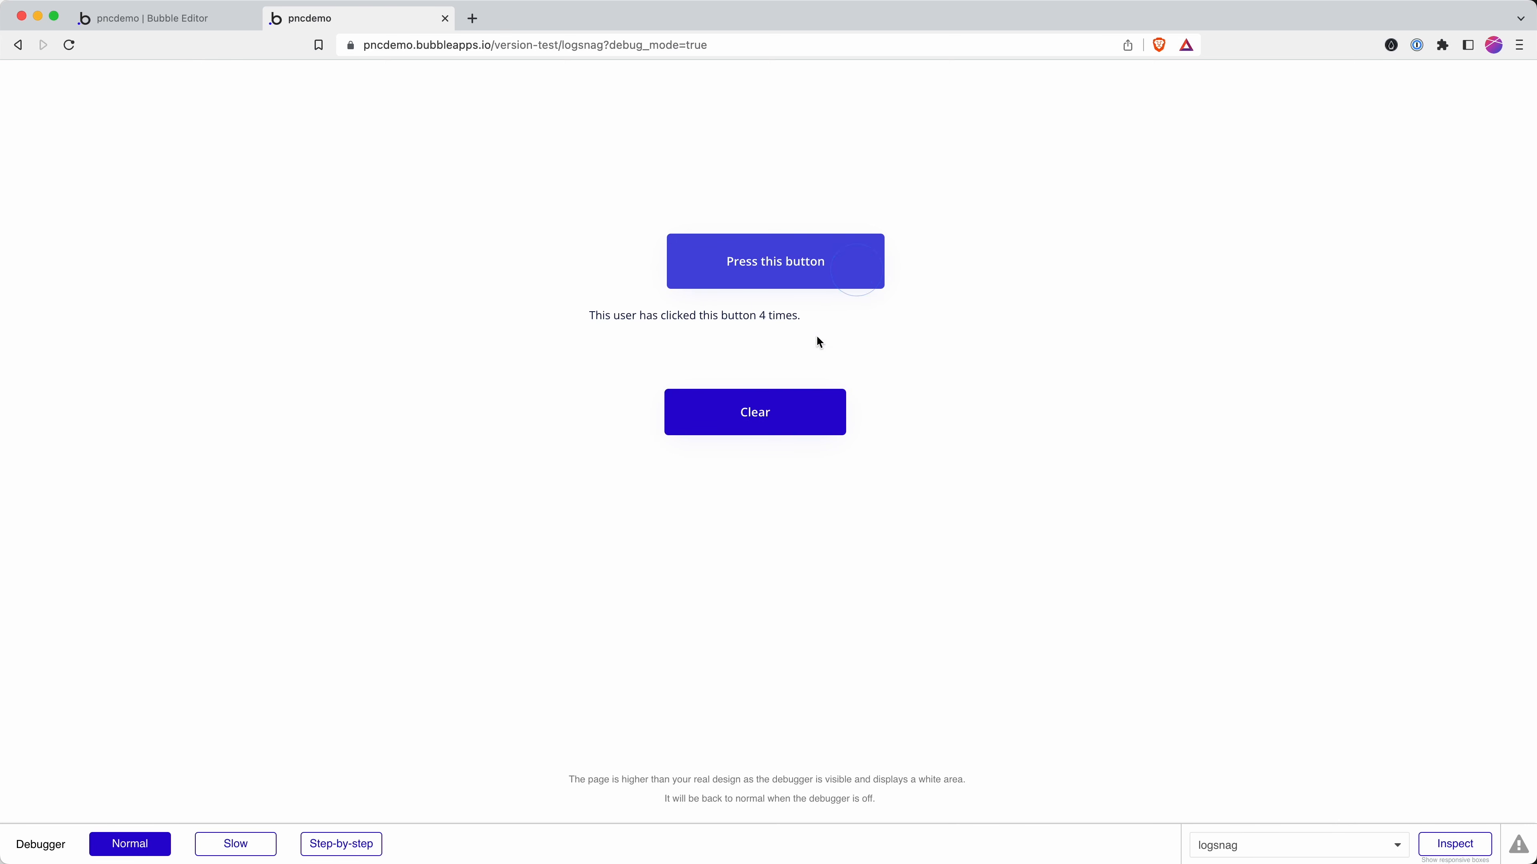
left_click(785, 409)
Back in the editor's design view, add a condition to "Press this button" that enables the "This element isn't clickable" property.
left_click(209, 21)
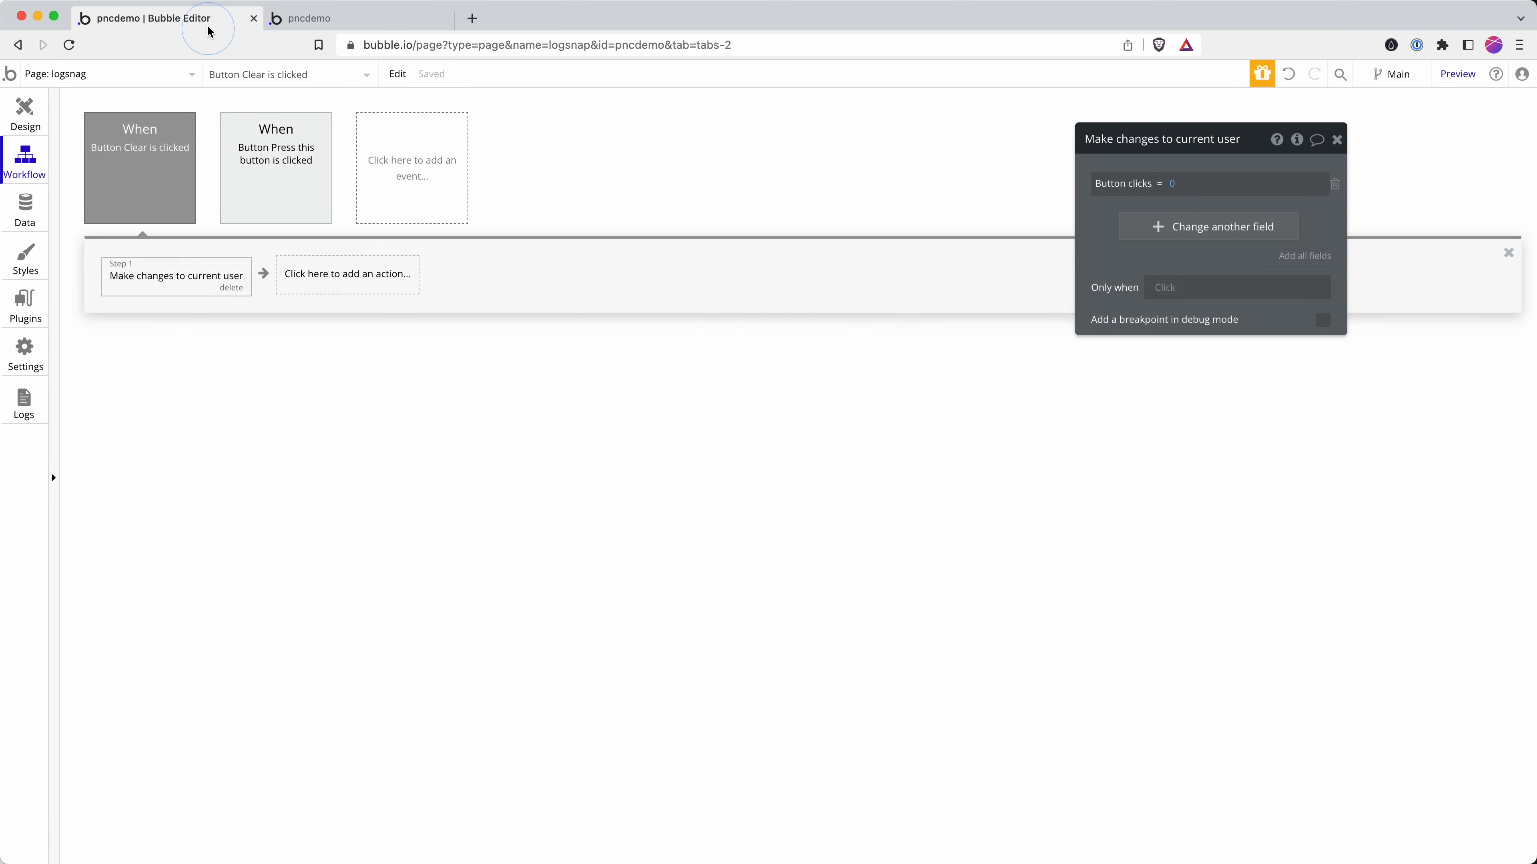
left_click(25, 109)
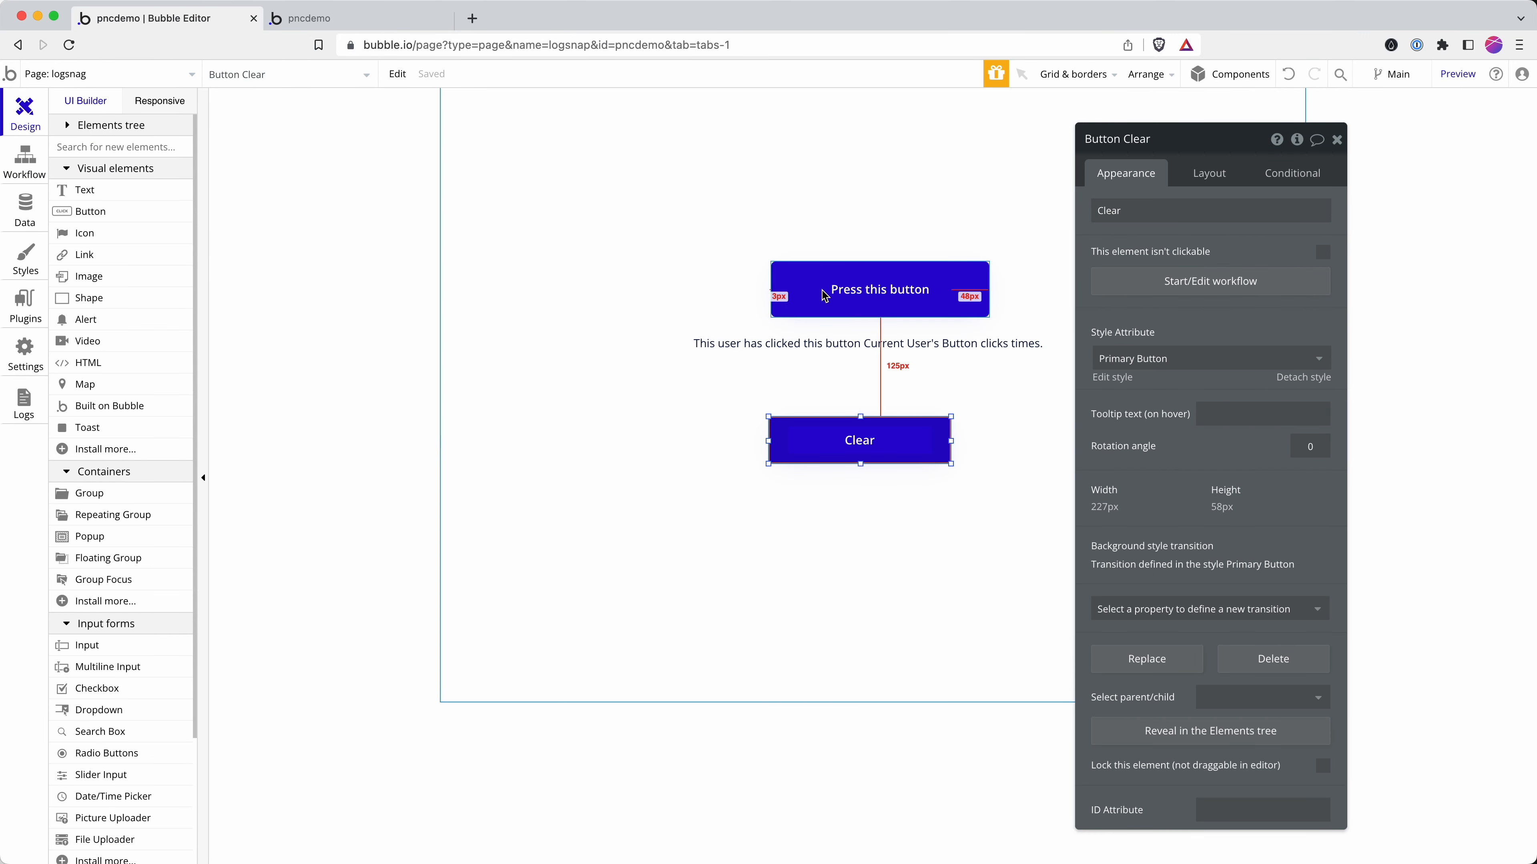
left_click(874, 300)
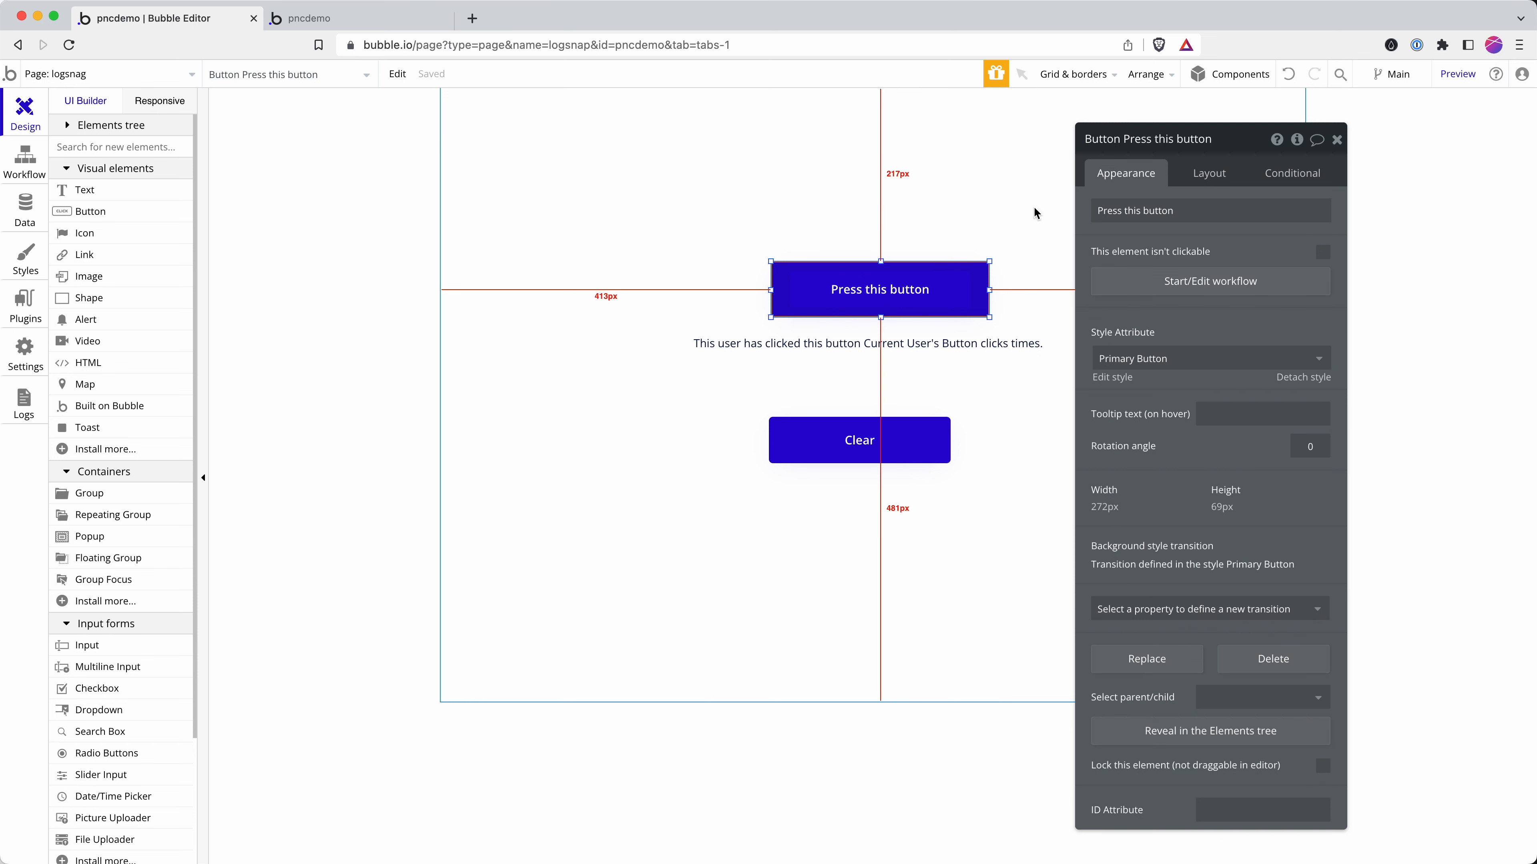
left_click(1263, 173)
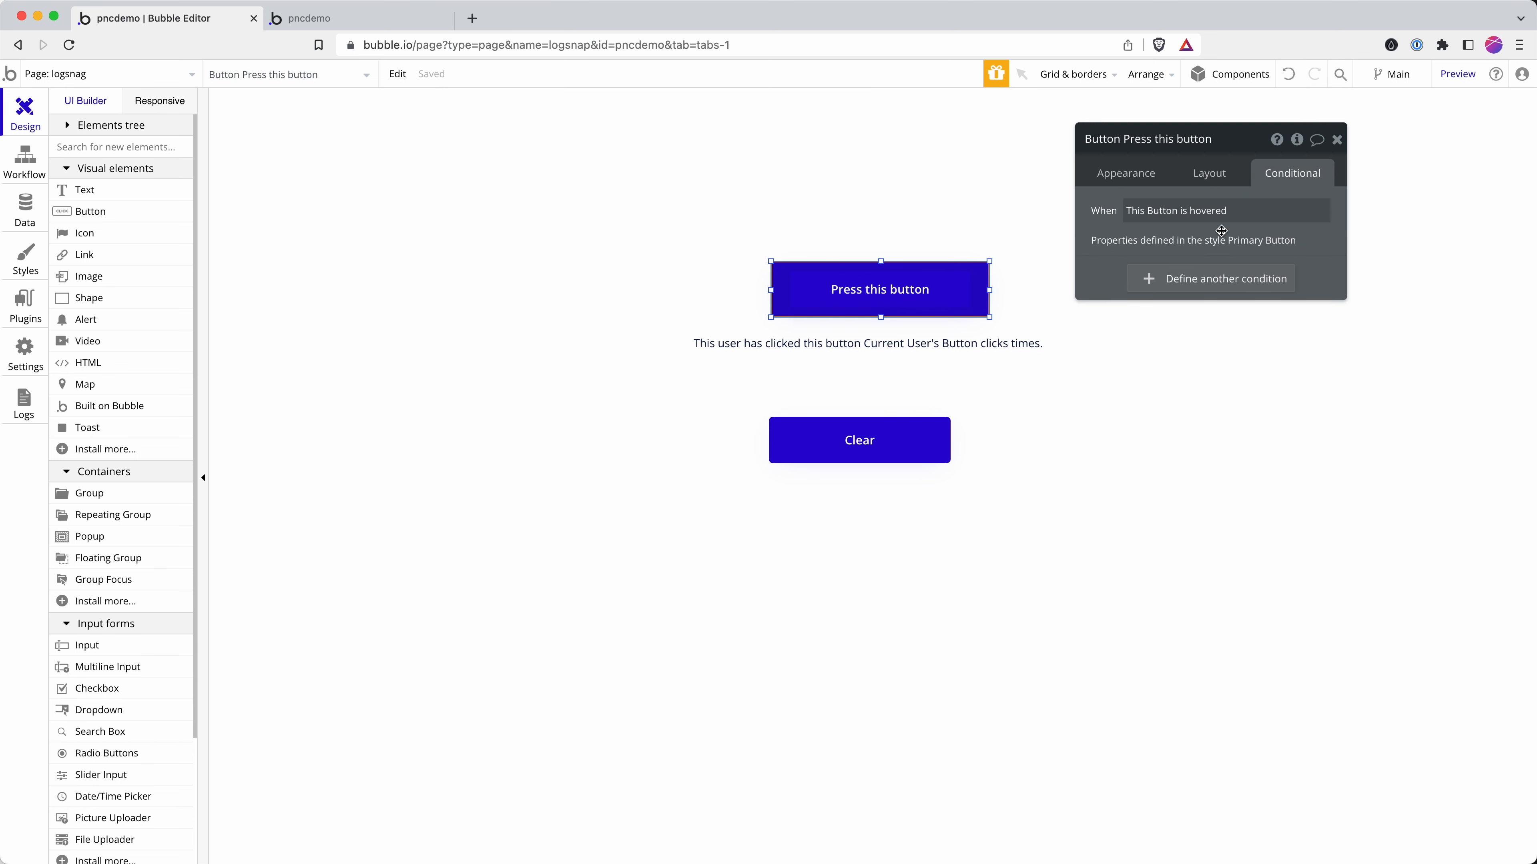
left_click(1183, 279)
left_click(1177, 337)
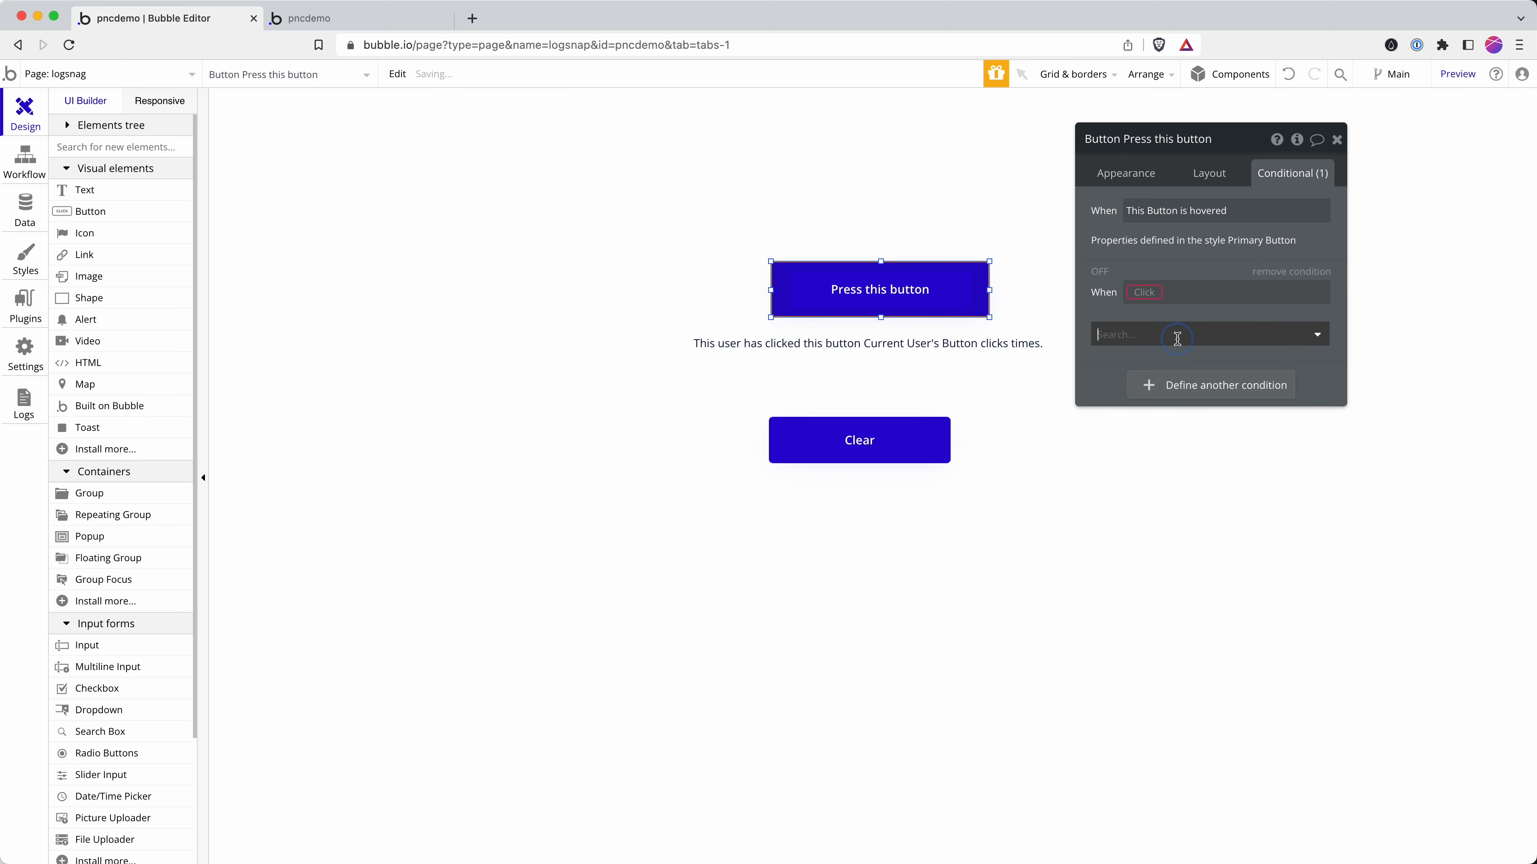
type("un")
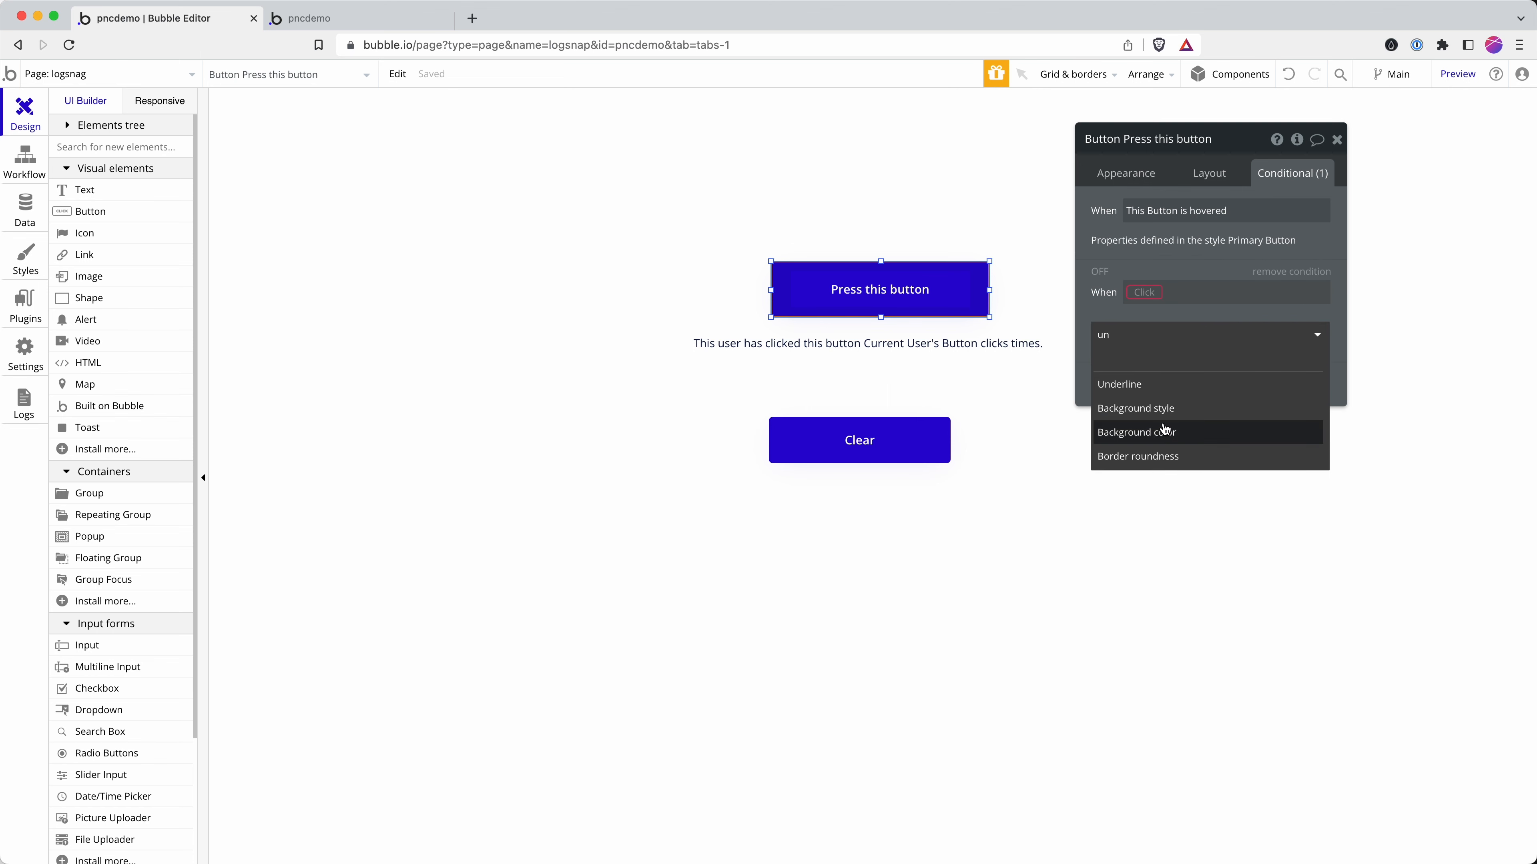
key("BackSpace")
key("BackSpace")
type("cl")
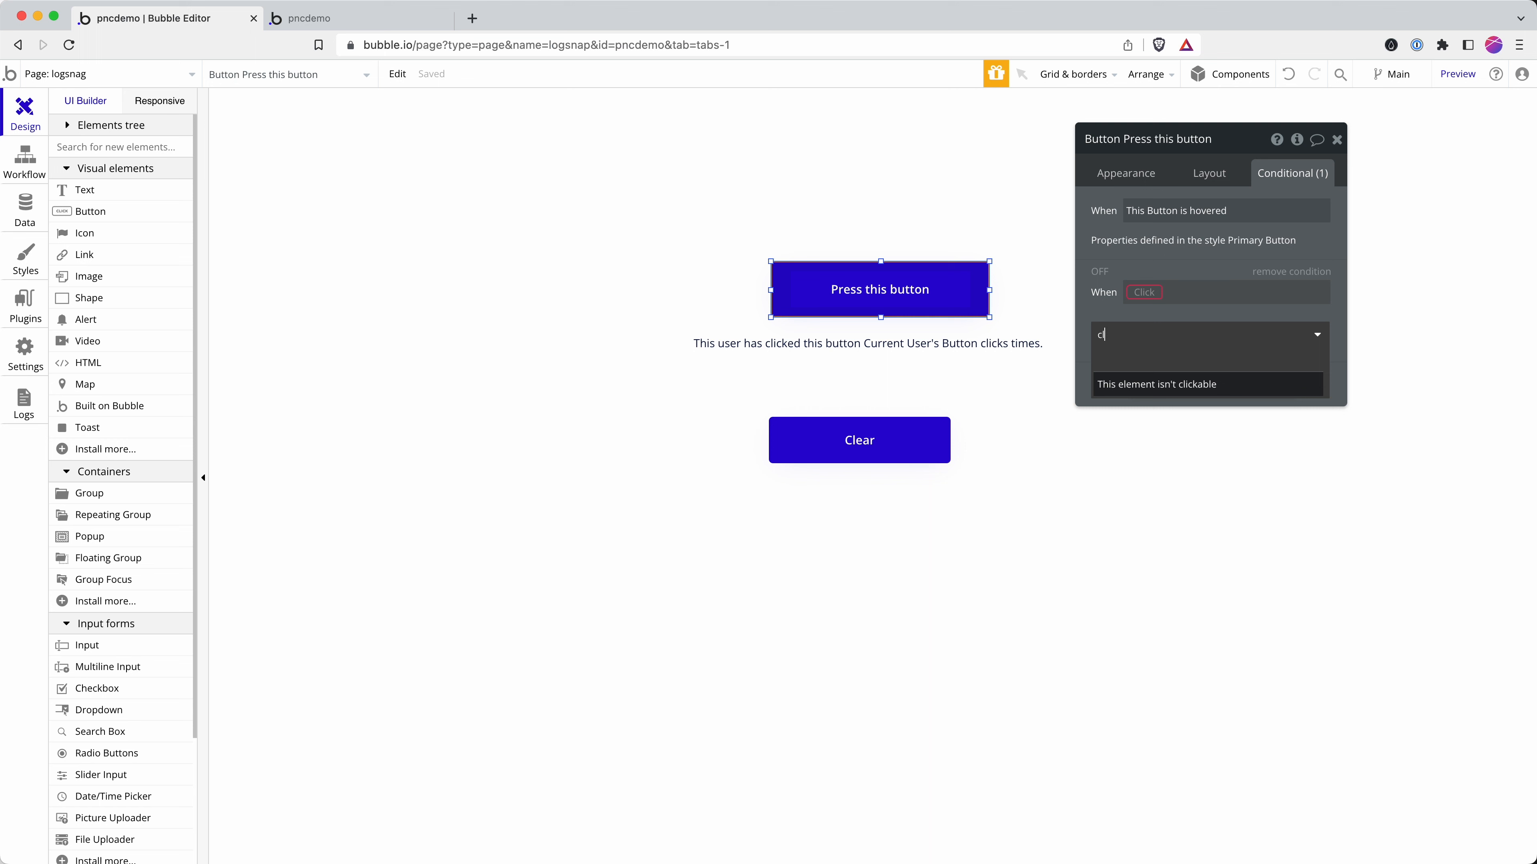
left_click(1152, 385)
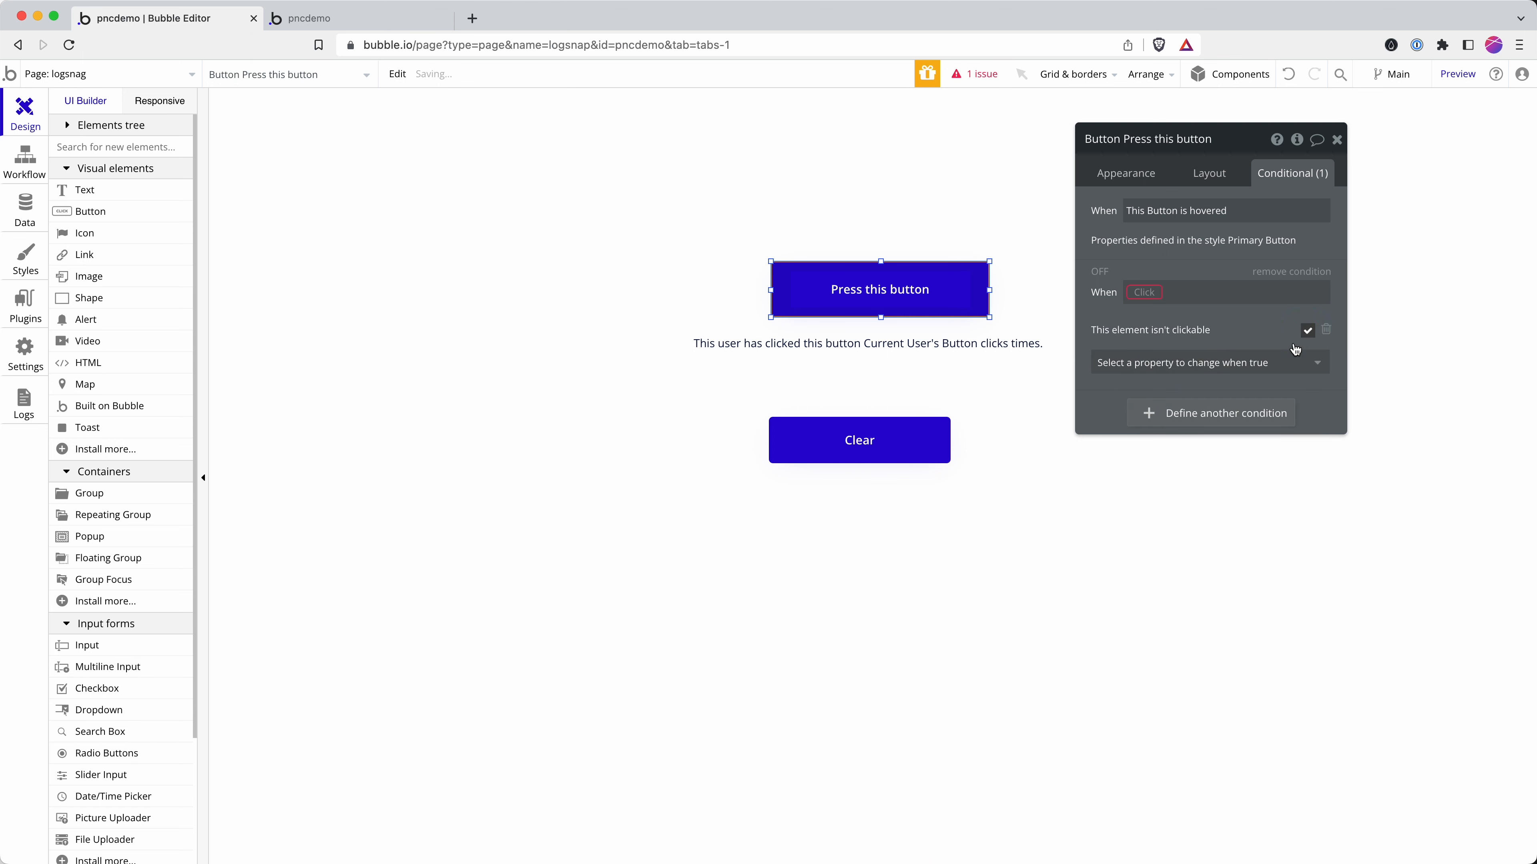
Set the new condition's expression to "Current User's Button clicks is 5".
left_click(1142, 294)
left_click(1200, 337)
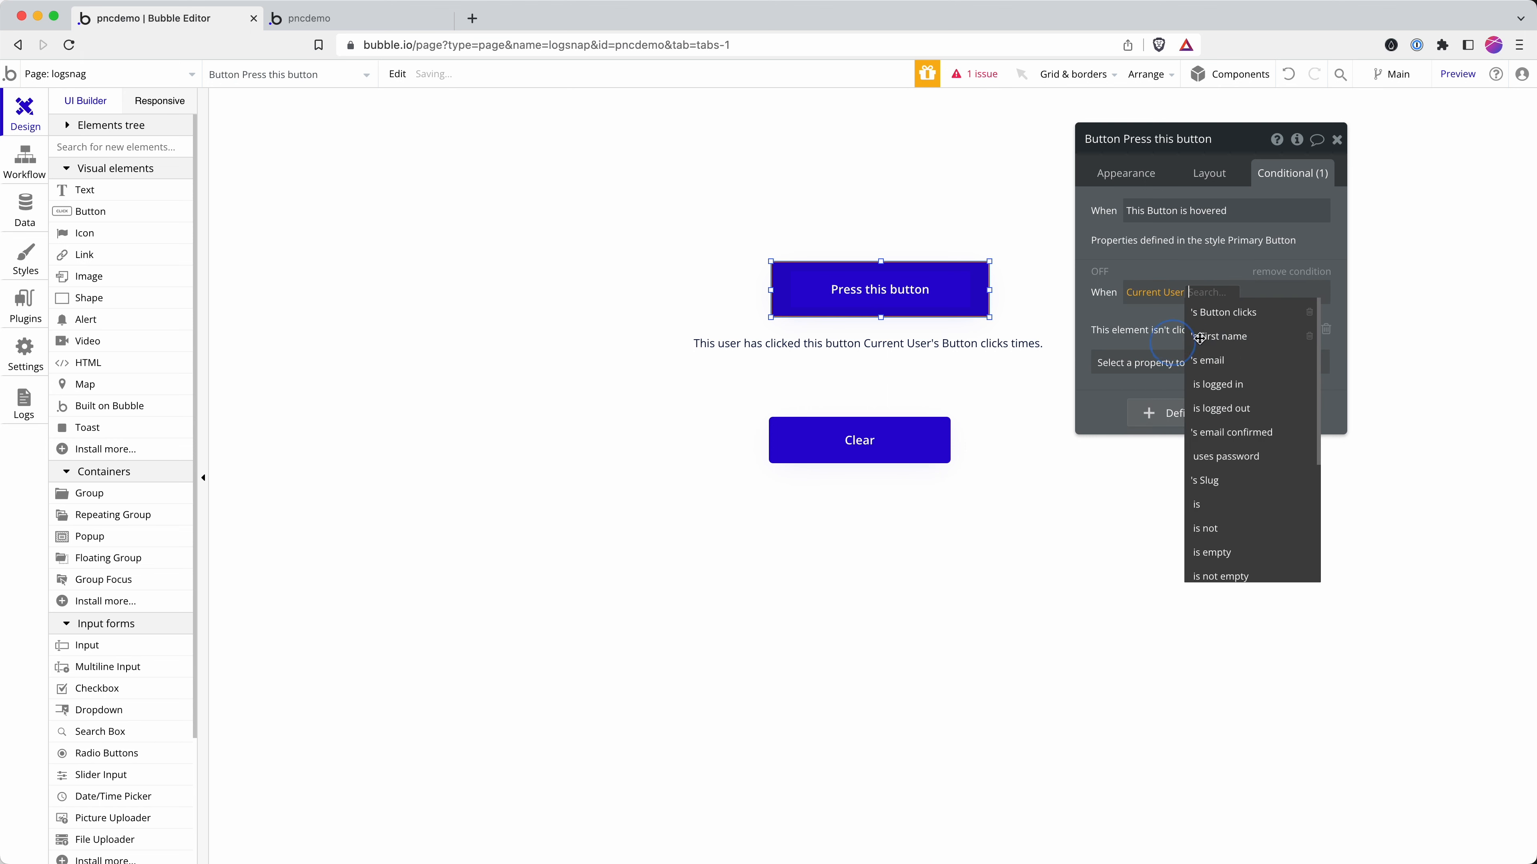
left_click(1228, 315)
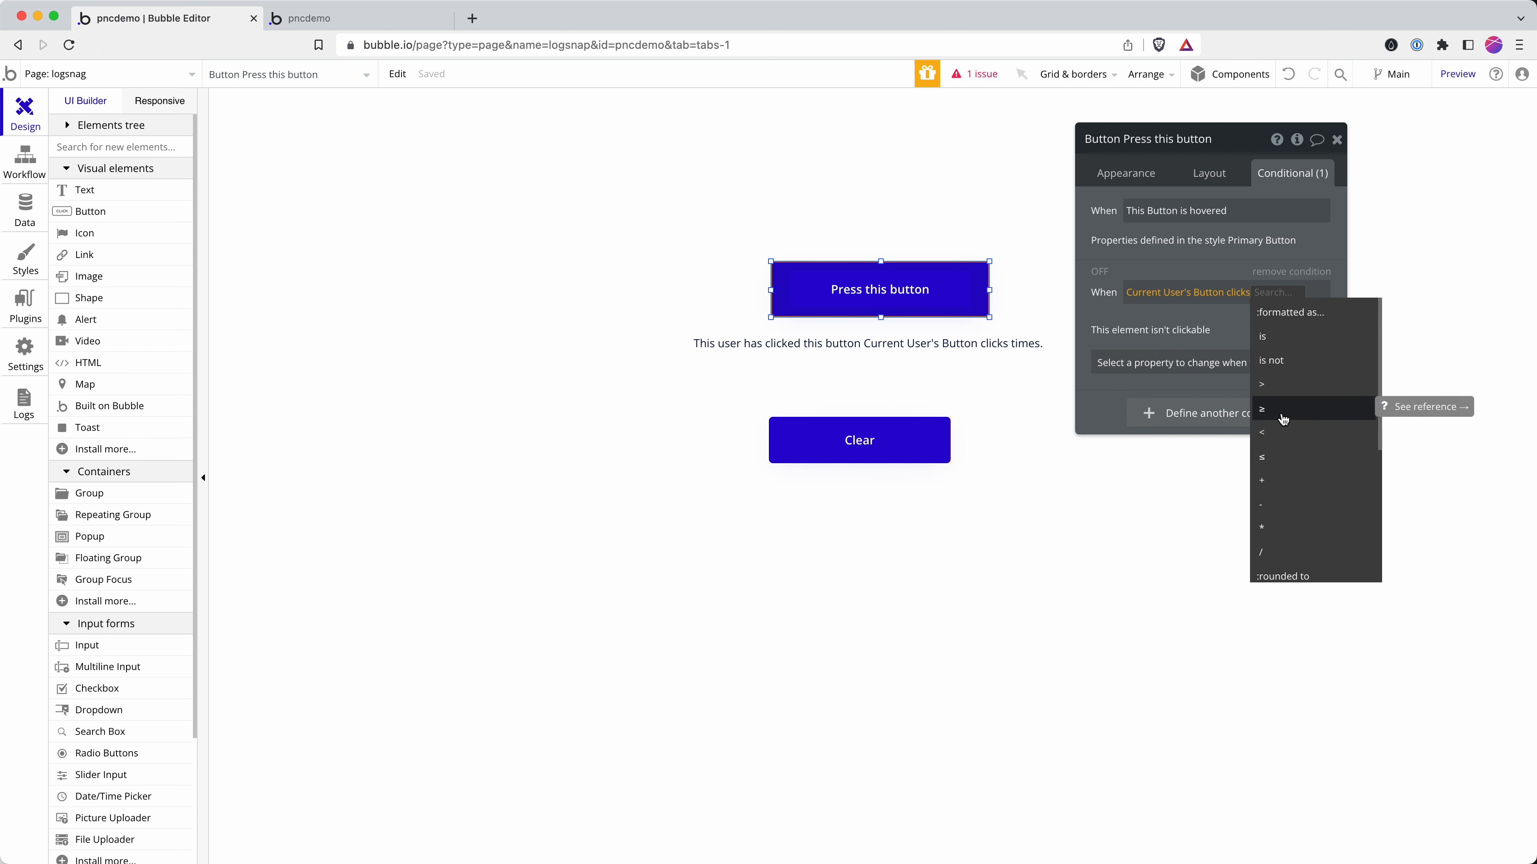
left_click(1276, 334)
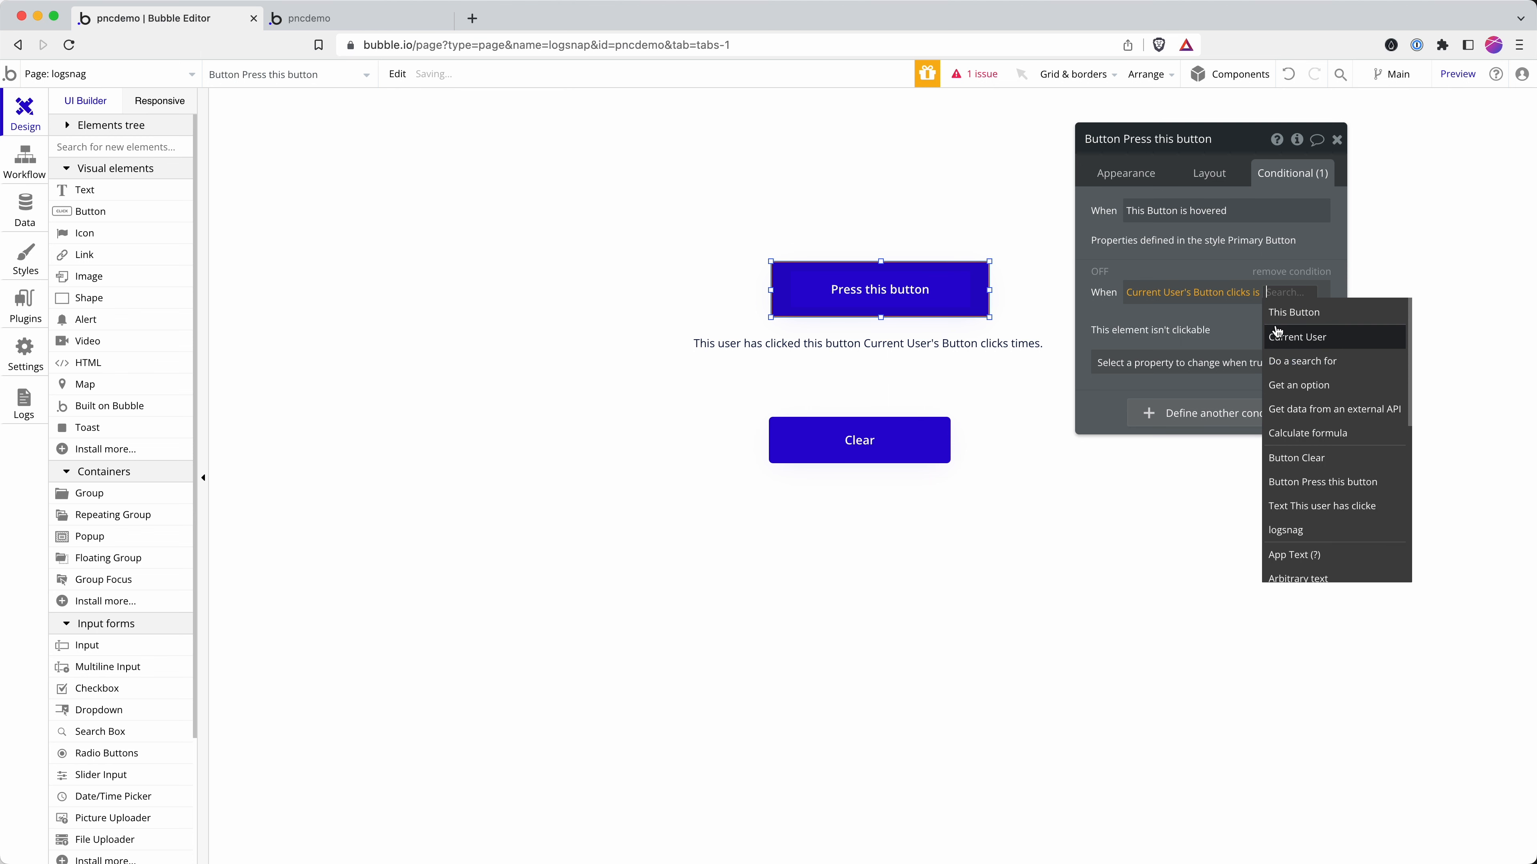
type("5")
left_click(1192, 272)
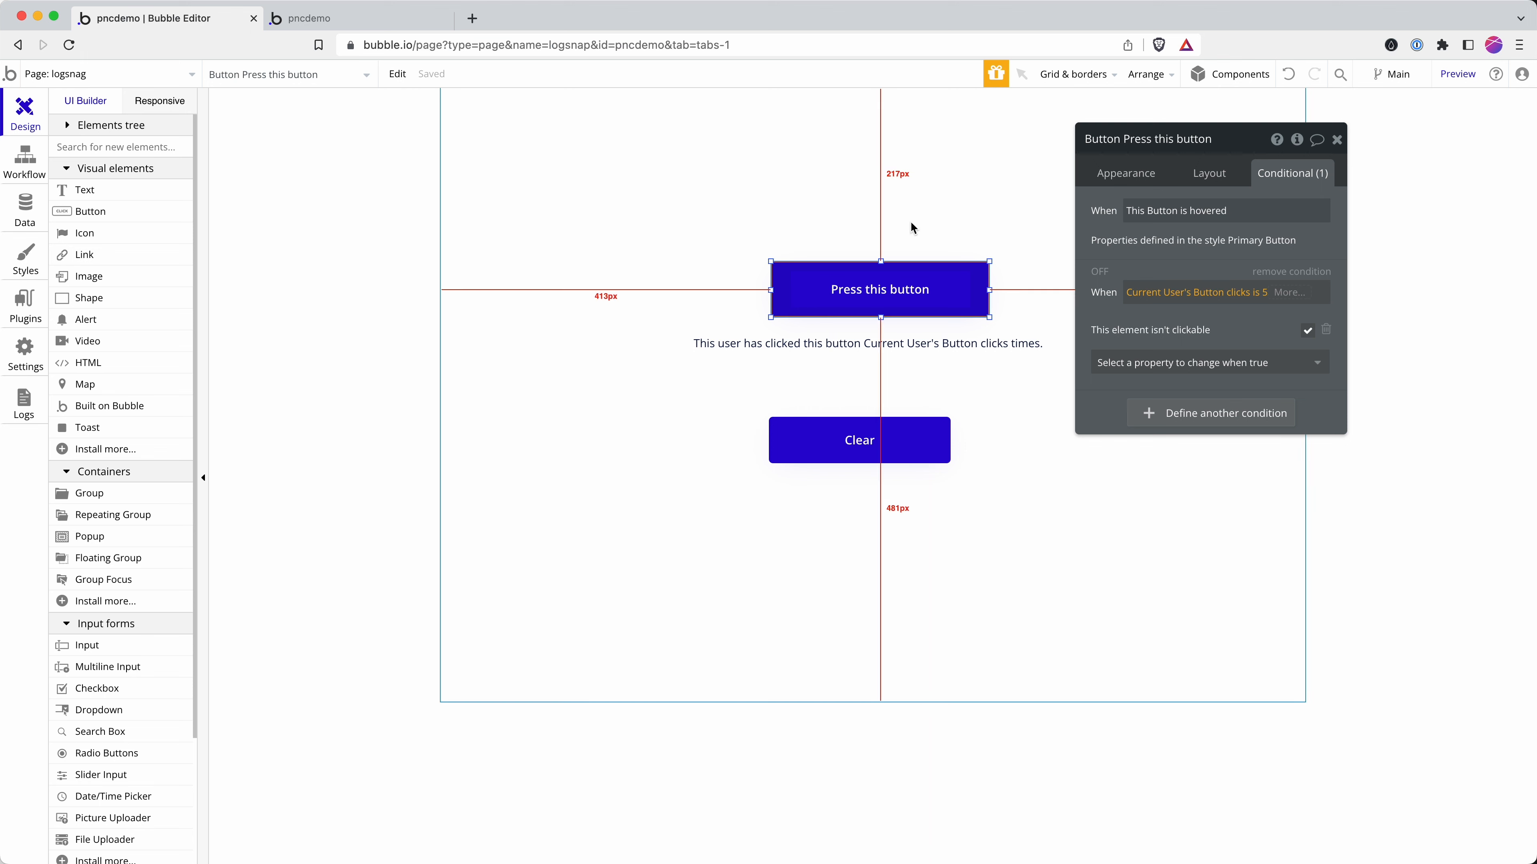
Change the comparison operator in the button's click-count condition to ≥.
left_click(1263, 297)
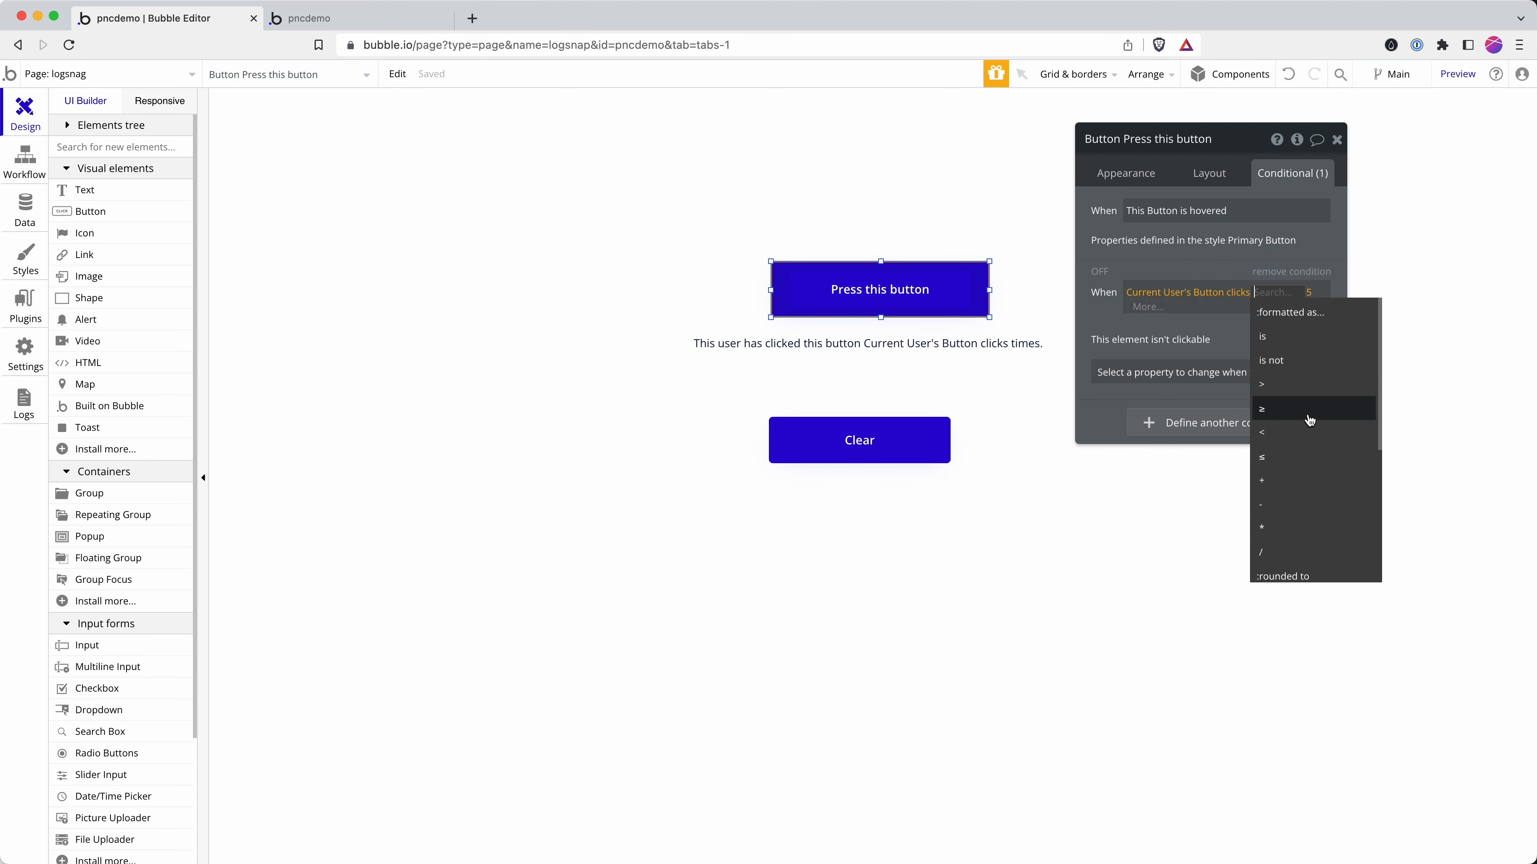
mouse_move(1310, 421)
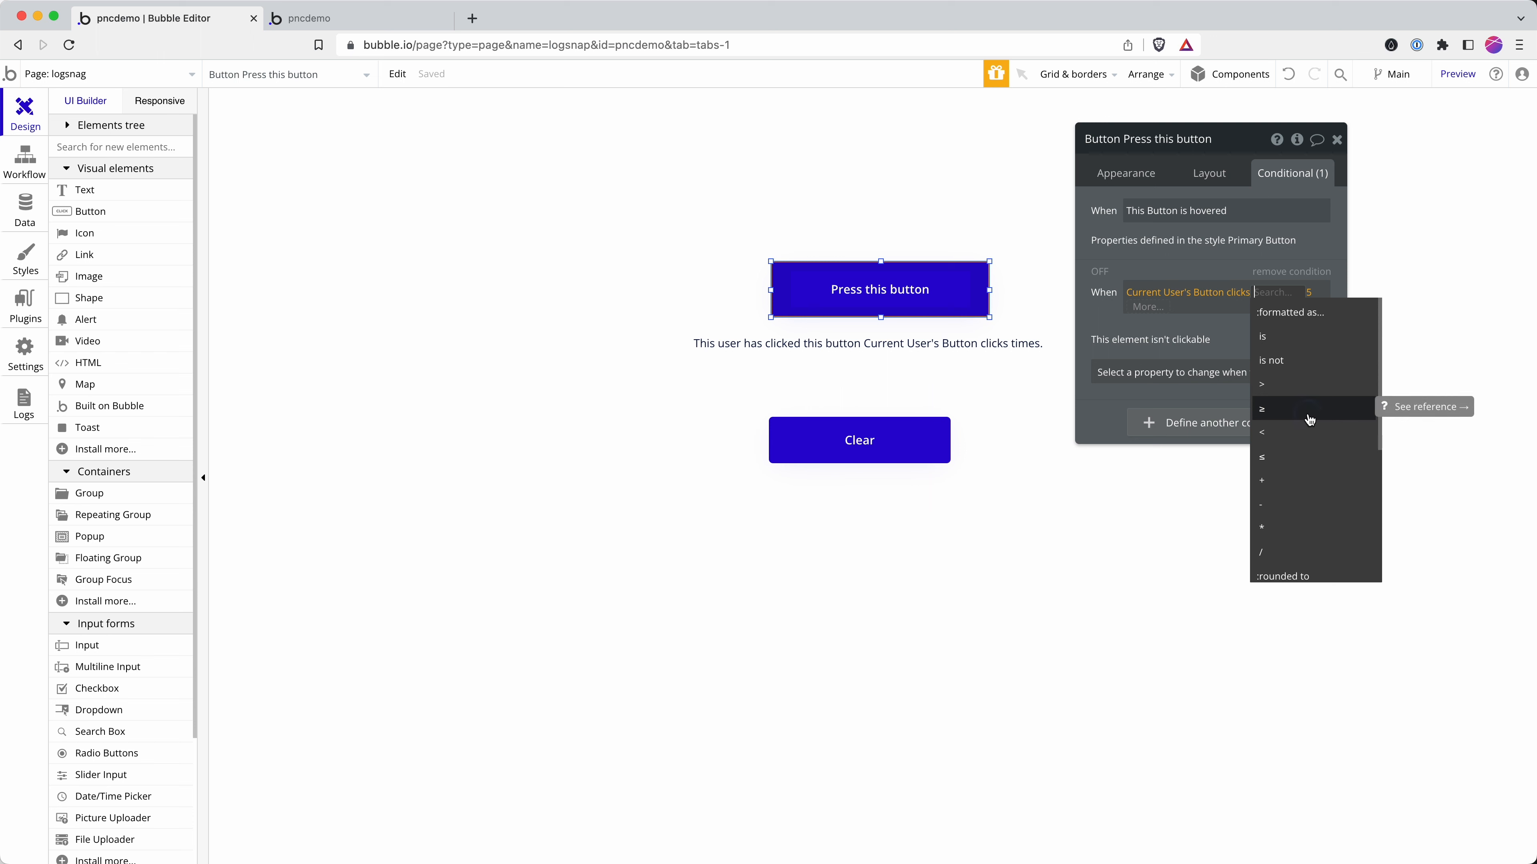
left_click(1310, 420)
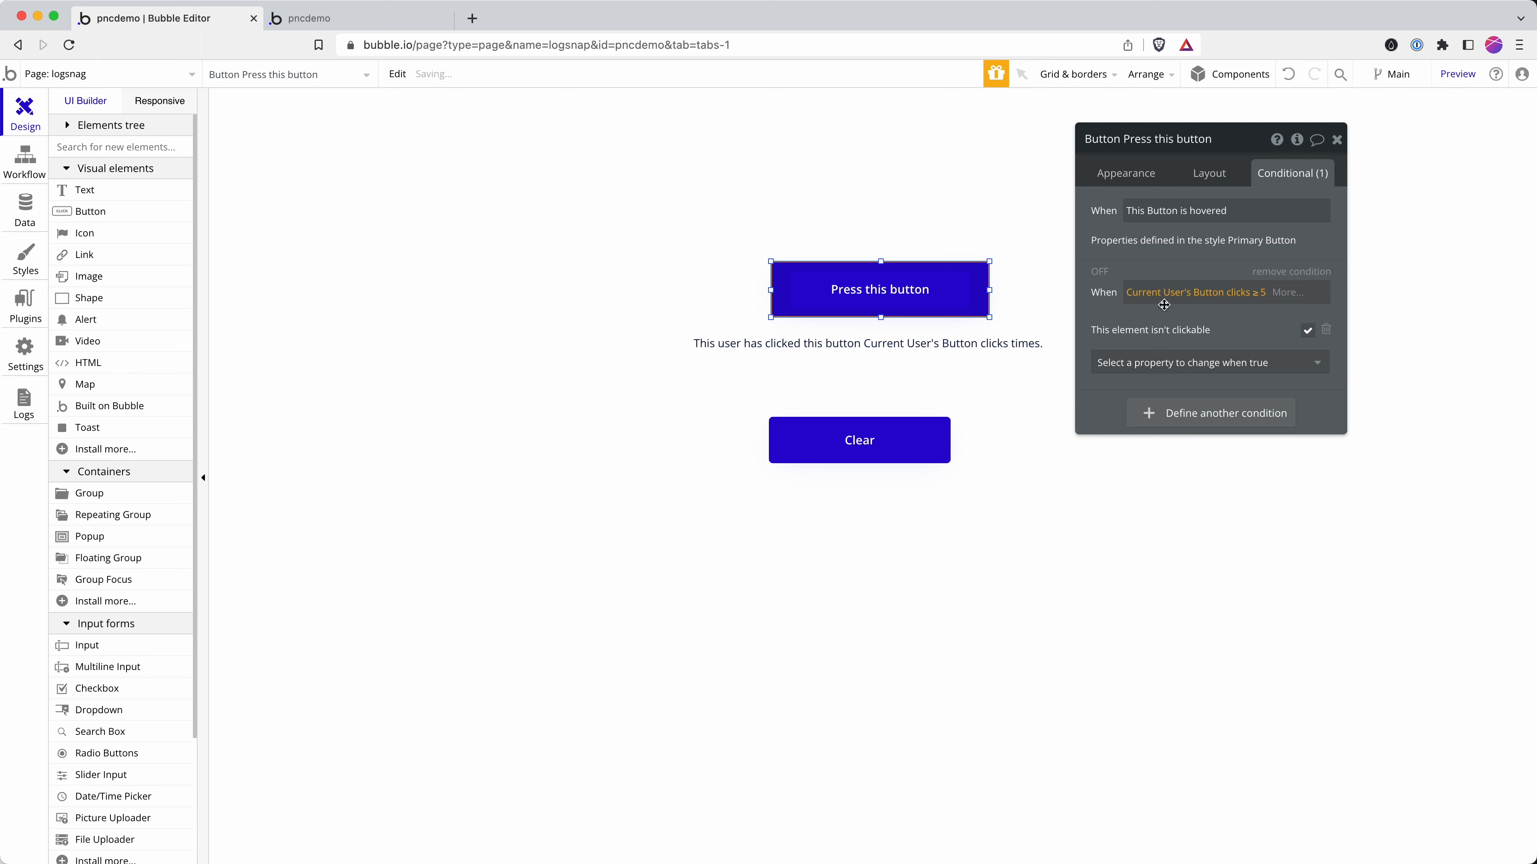
Refresh the page preview and activate "Press this button" repeatedly to test the five-click limit.
left_click(357, 17)
left_click(454, 45)
key("Return")
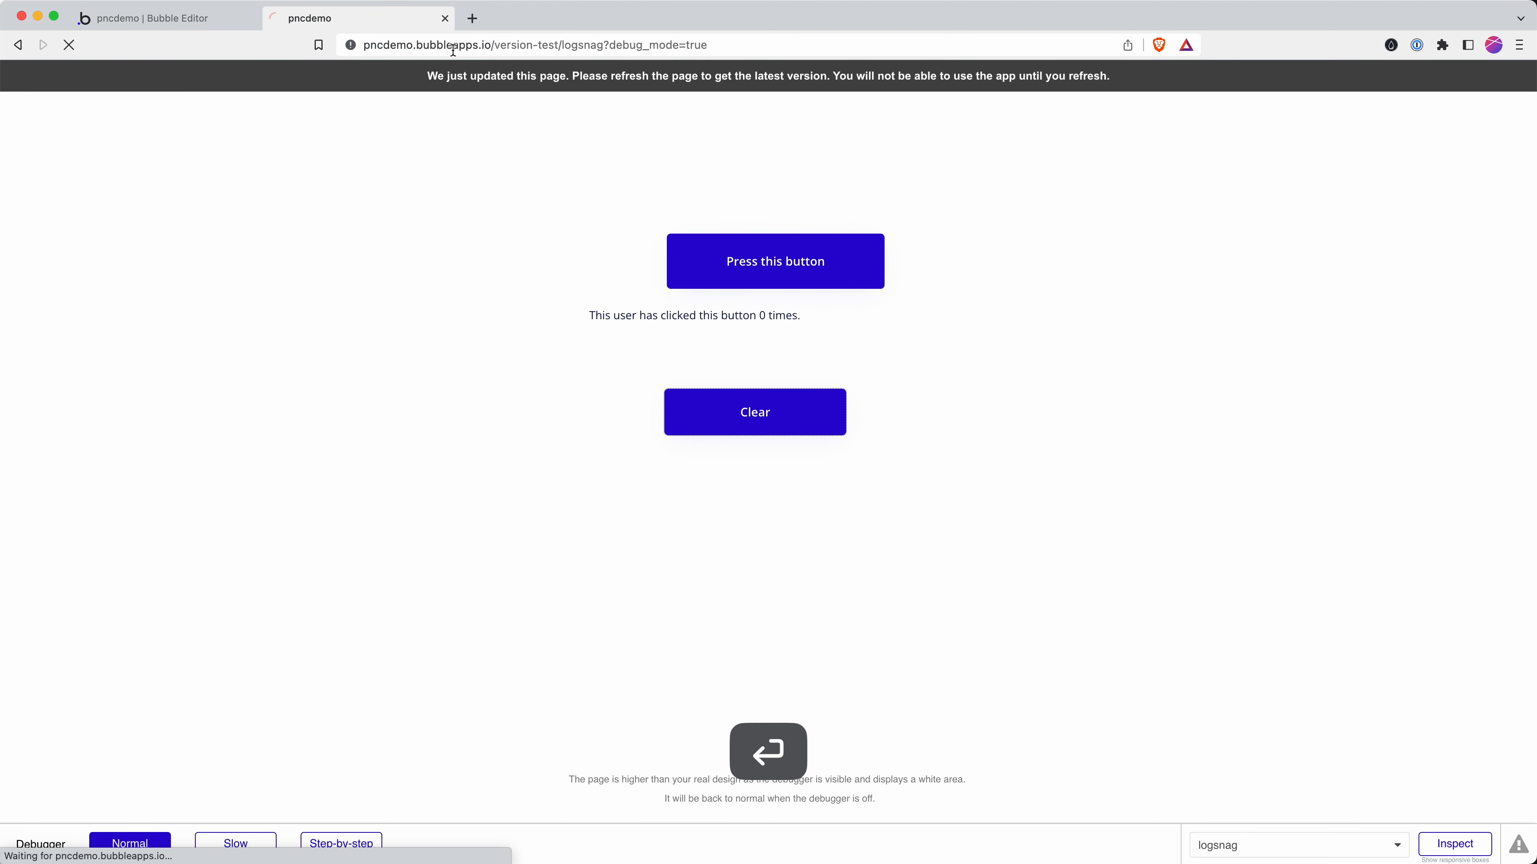
left_click(829, 268)
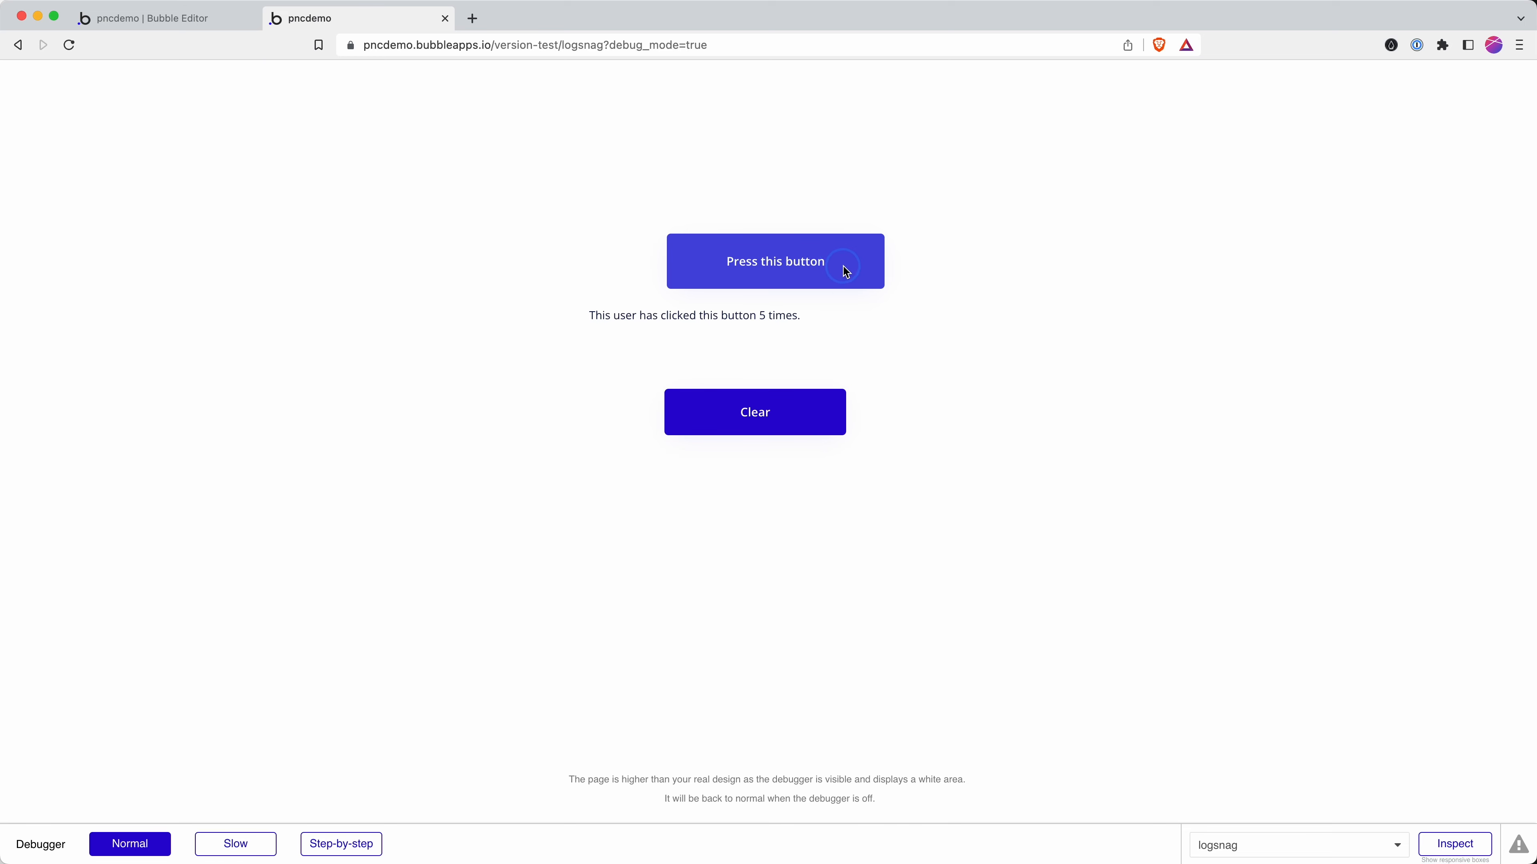
Return to the editor and add a "This Button isn't clickable" condition to the Primary Button style.
left_click(175, 18)
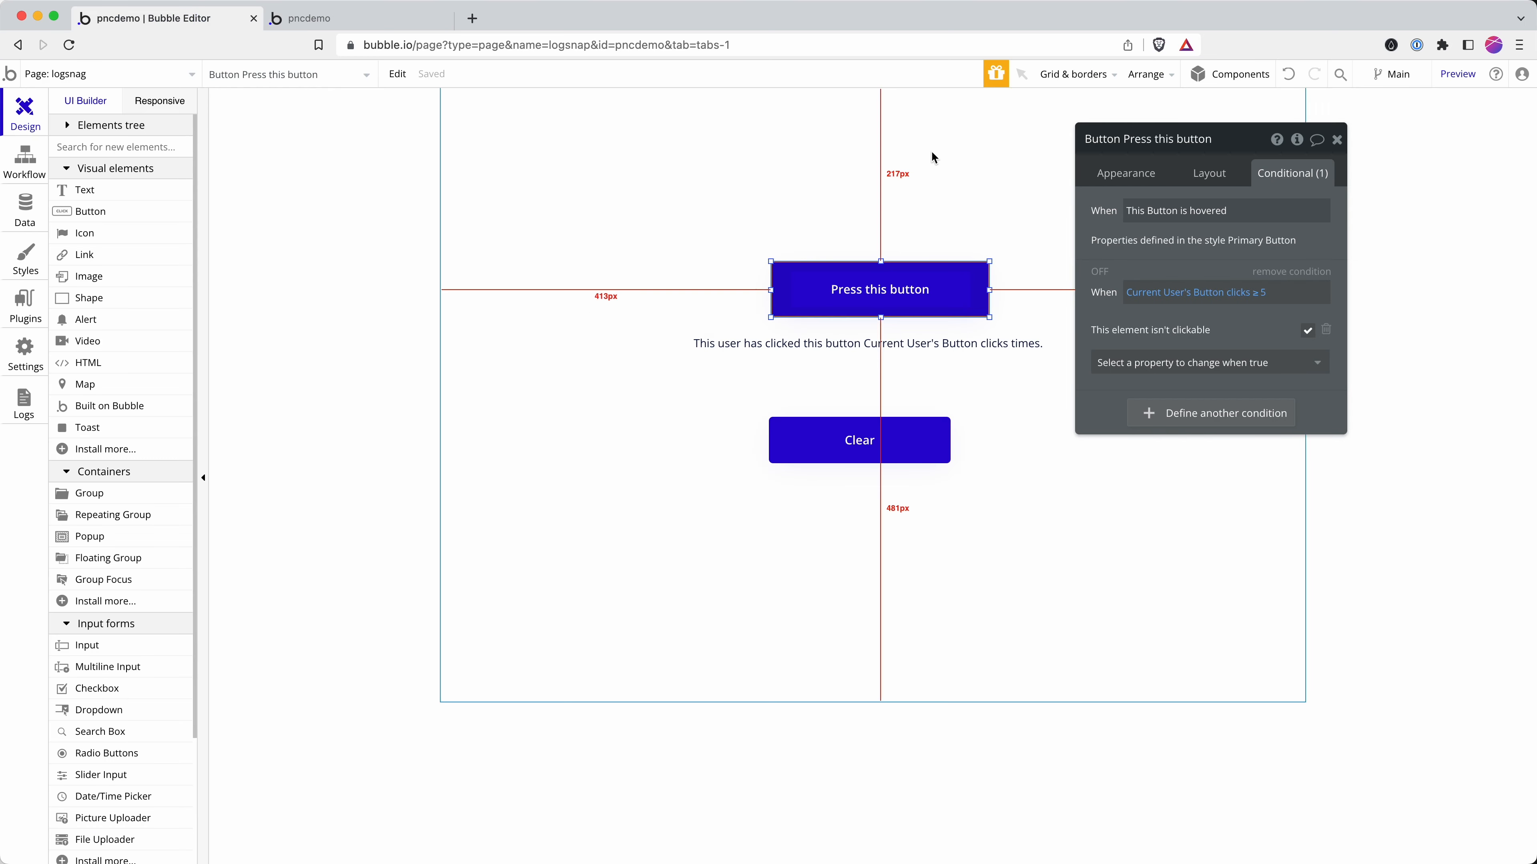
left_click(1126, 173)
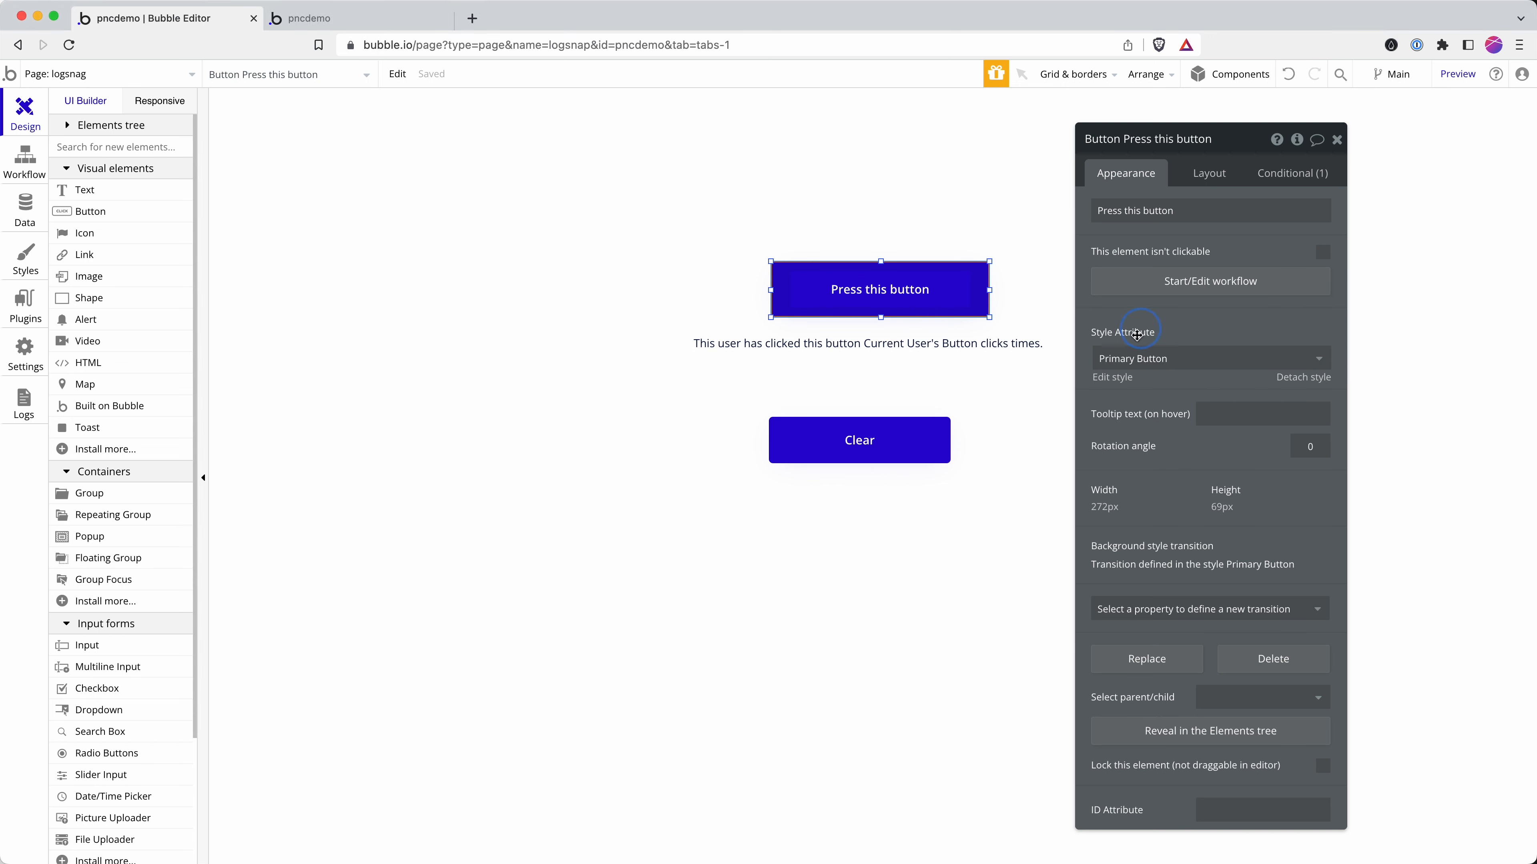
left_click(1127, 379)
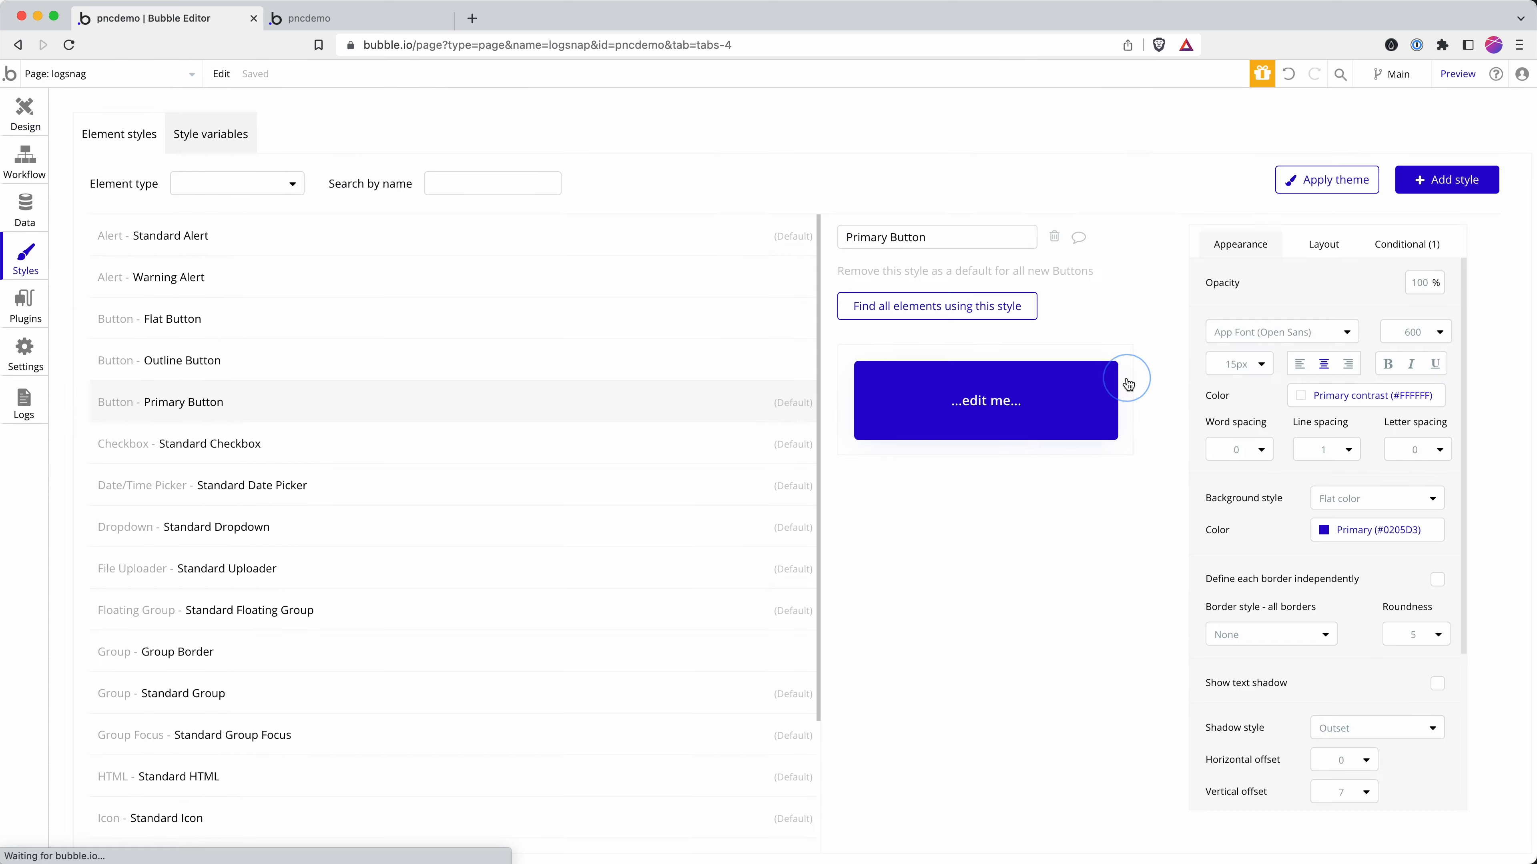
left_click(1409, 244)
left_click(1316, 415)
left_click(1275, 421)
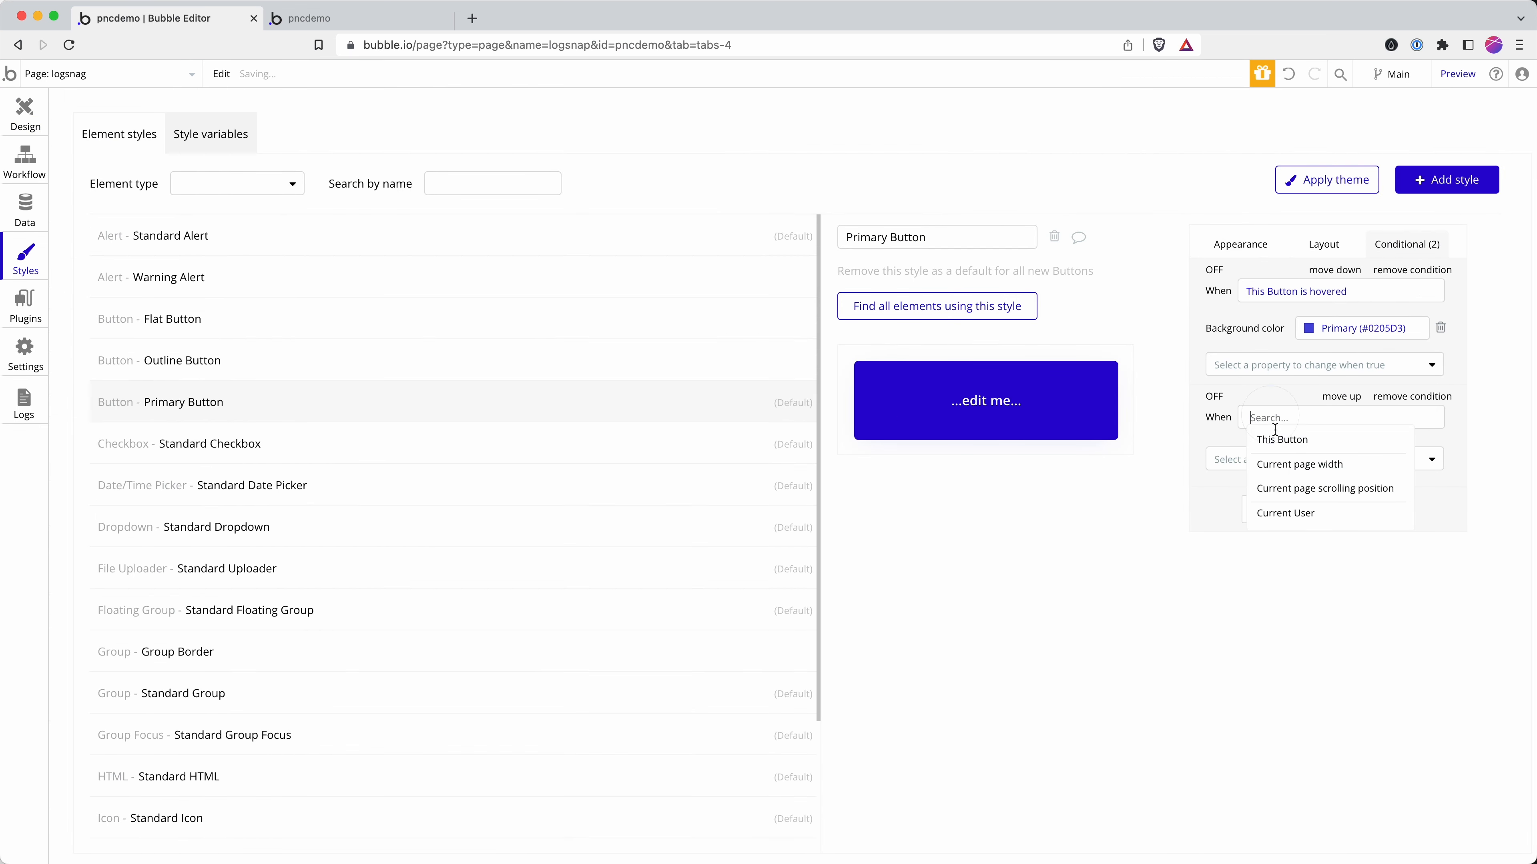
left_click(1282, 445)
left_click(1353, 443)
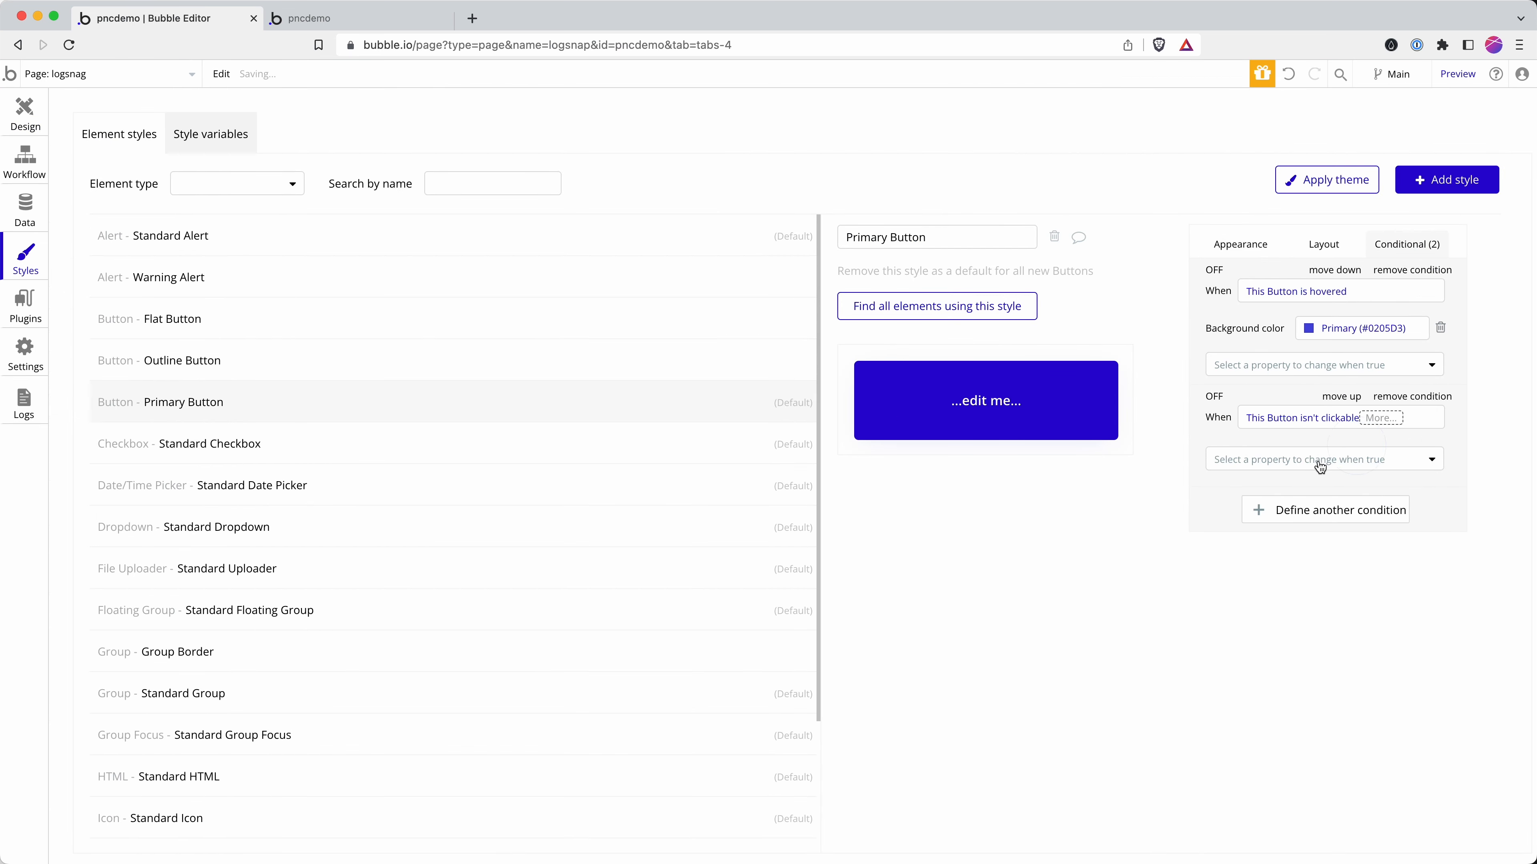
Make the "This Button isn't clickable" condition set the opacity to 30, and preview it on the sample button.
left_click(1314, 460)
type("op")
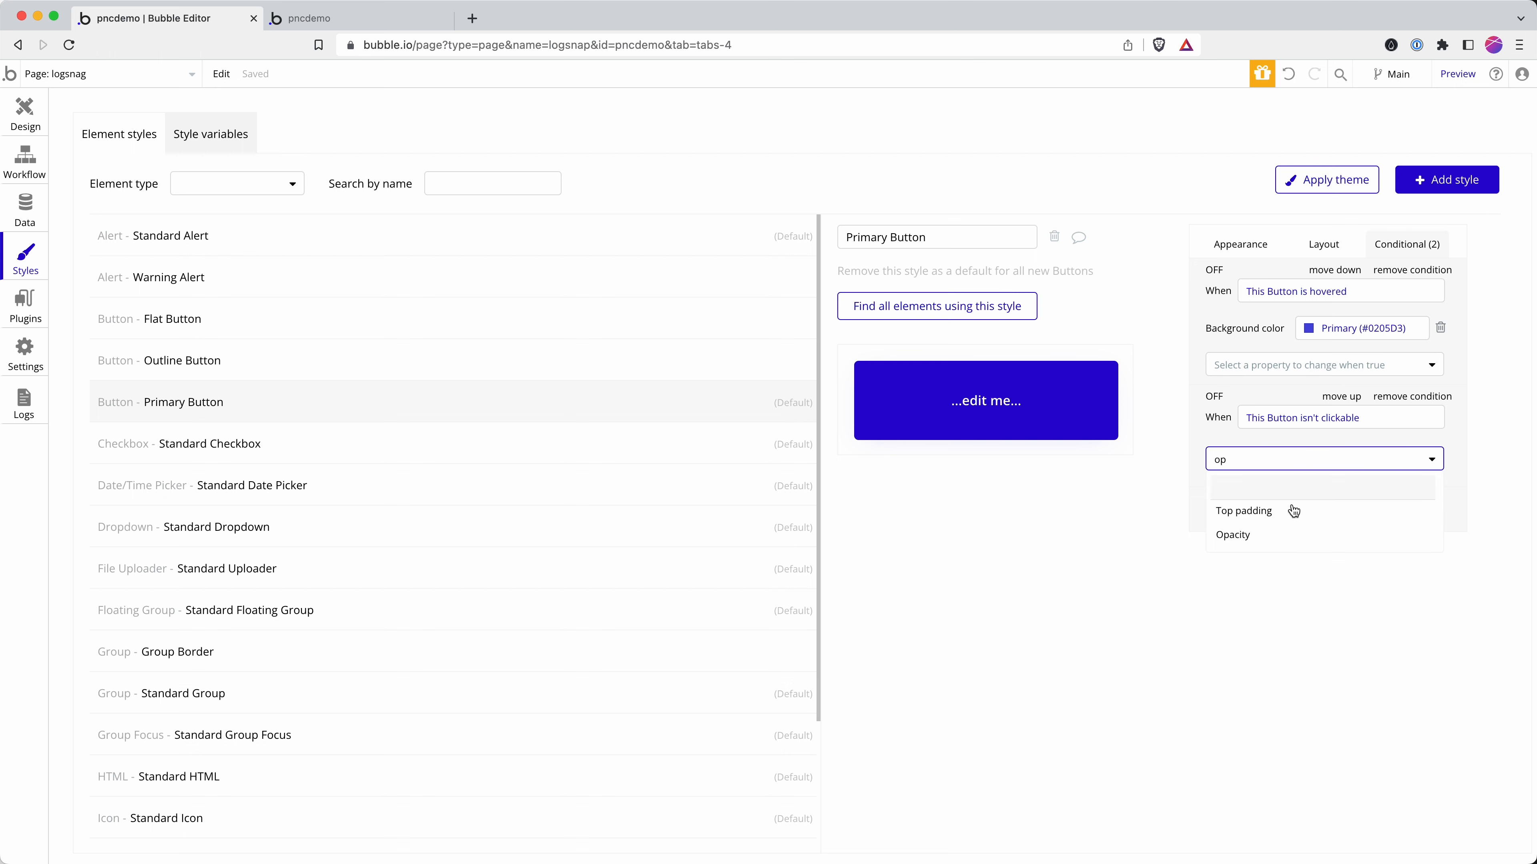
left_click(1275, 531)
left_click(1406, 452)
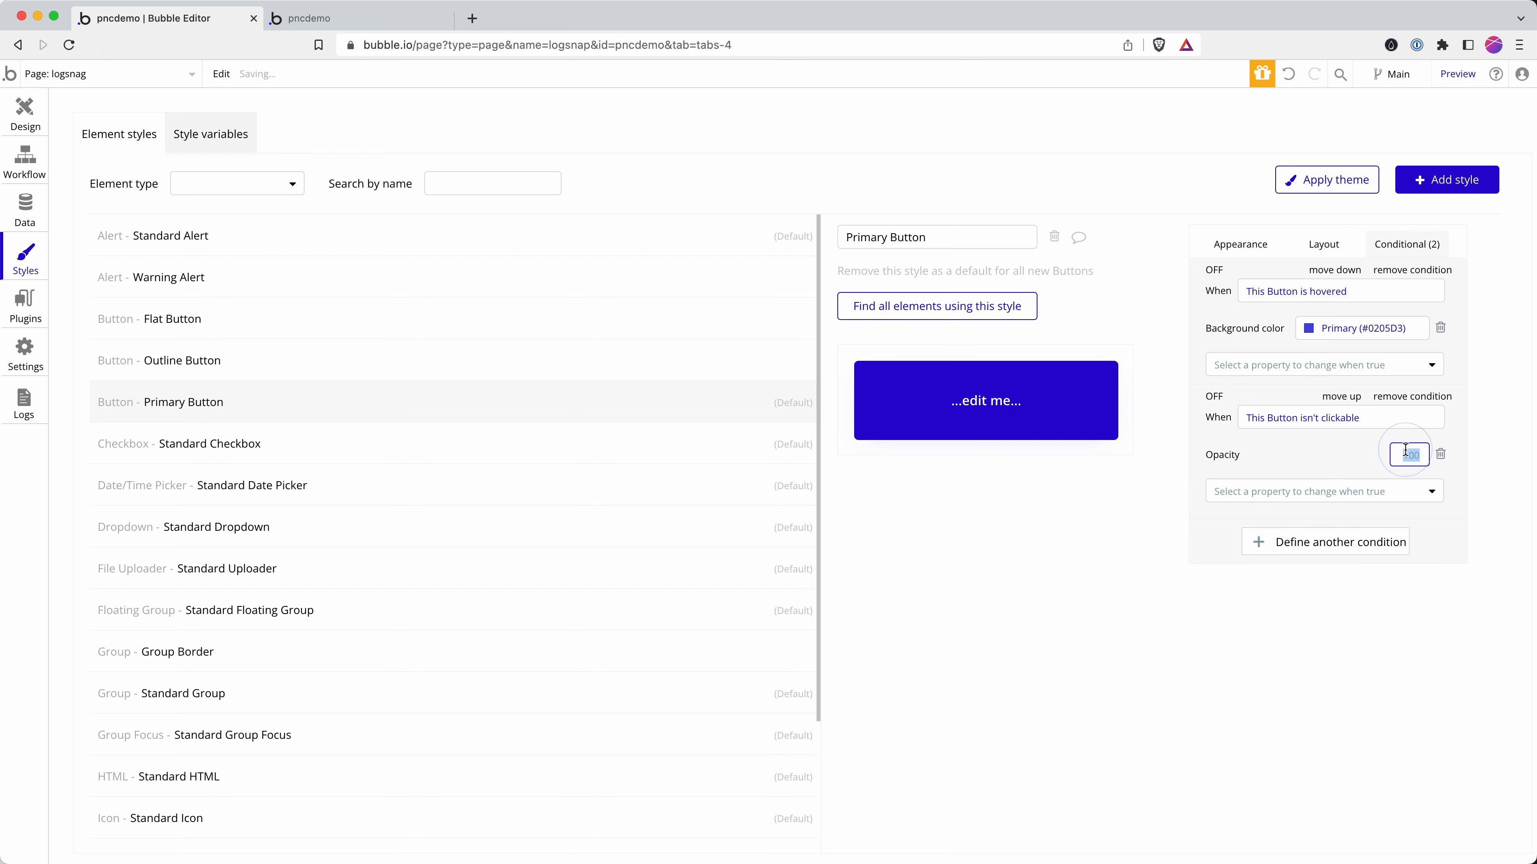
type("30")
key("Return")
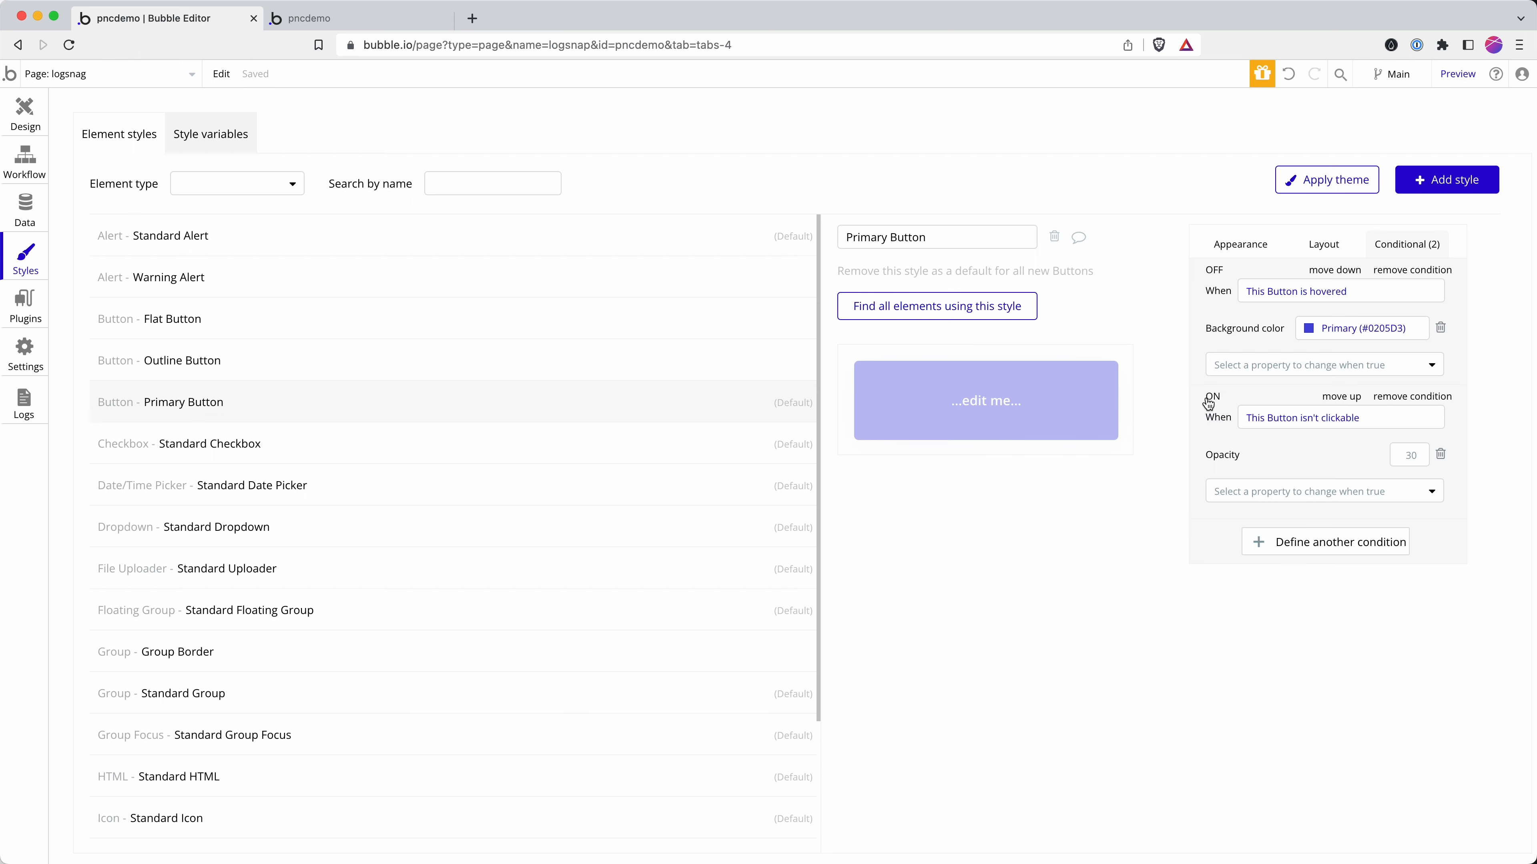
Refresh the page preview and reset the click counter with the Clear button.
left_click(376, 27)
left_click(395, 42)
key("Return")
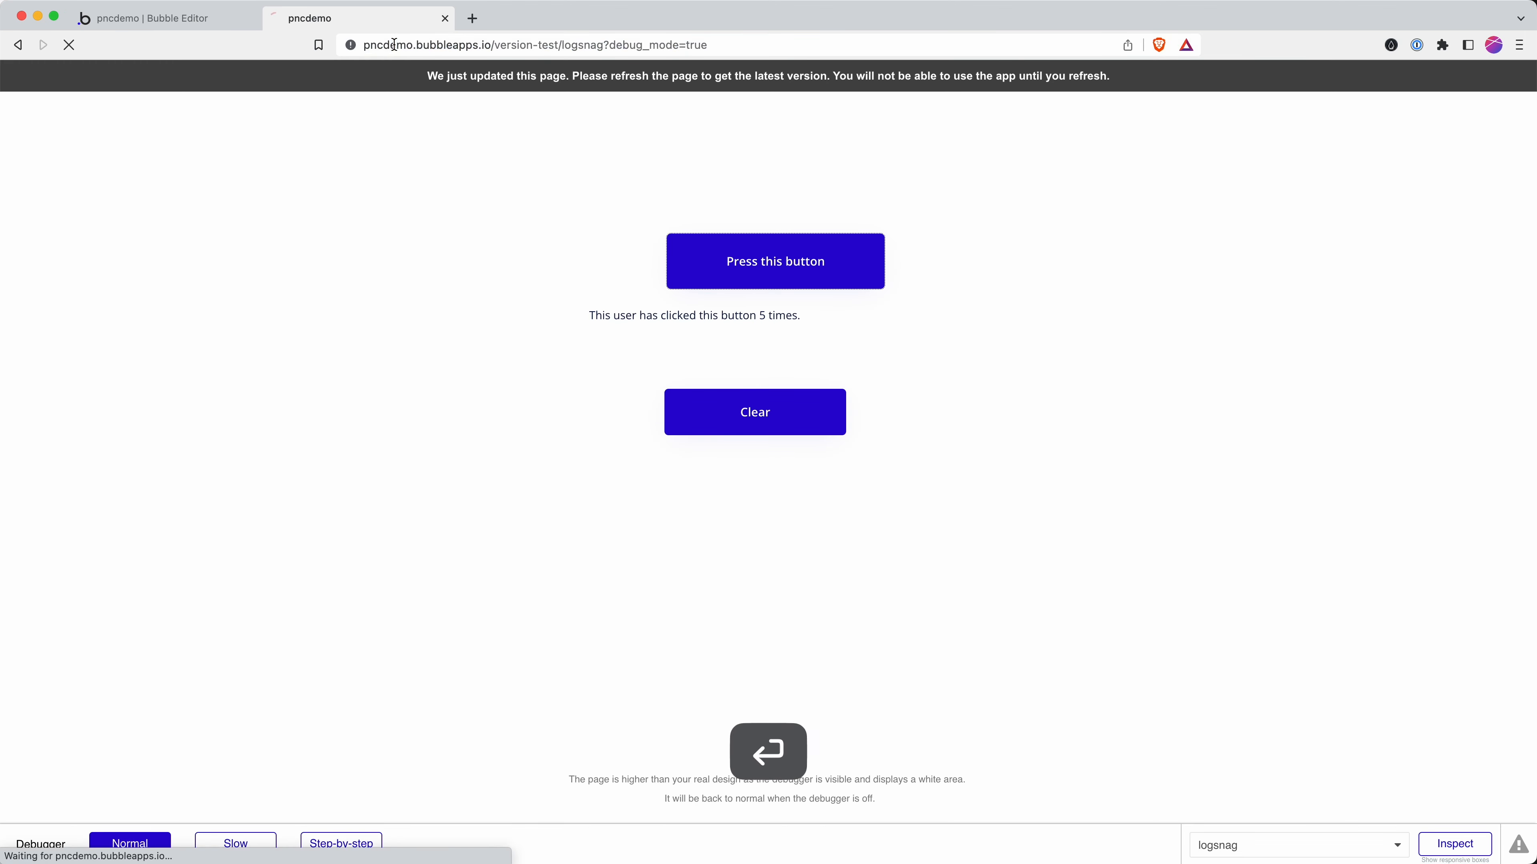
left_click(753, 414)
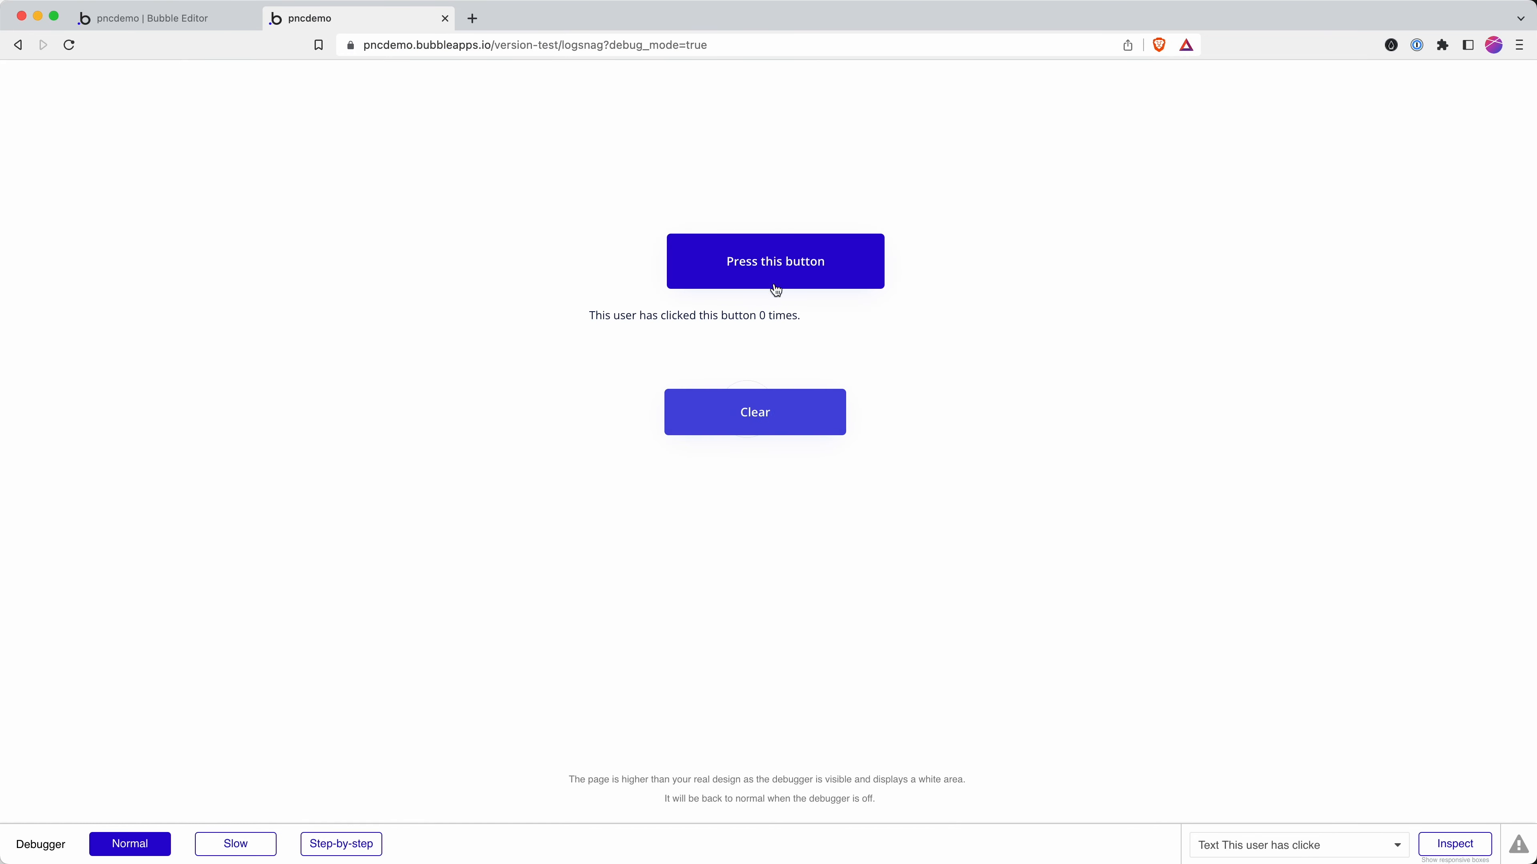
Activate "Press this button" repeatedly in the page preview to test the faded style at the five-click limit.
left_click(799, 259)
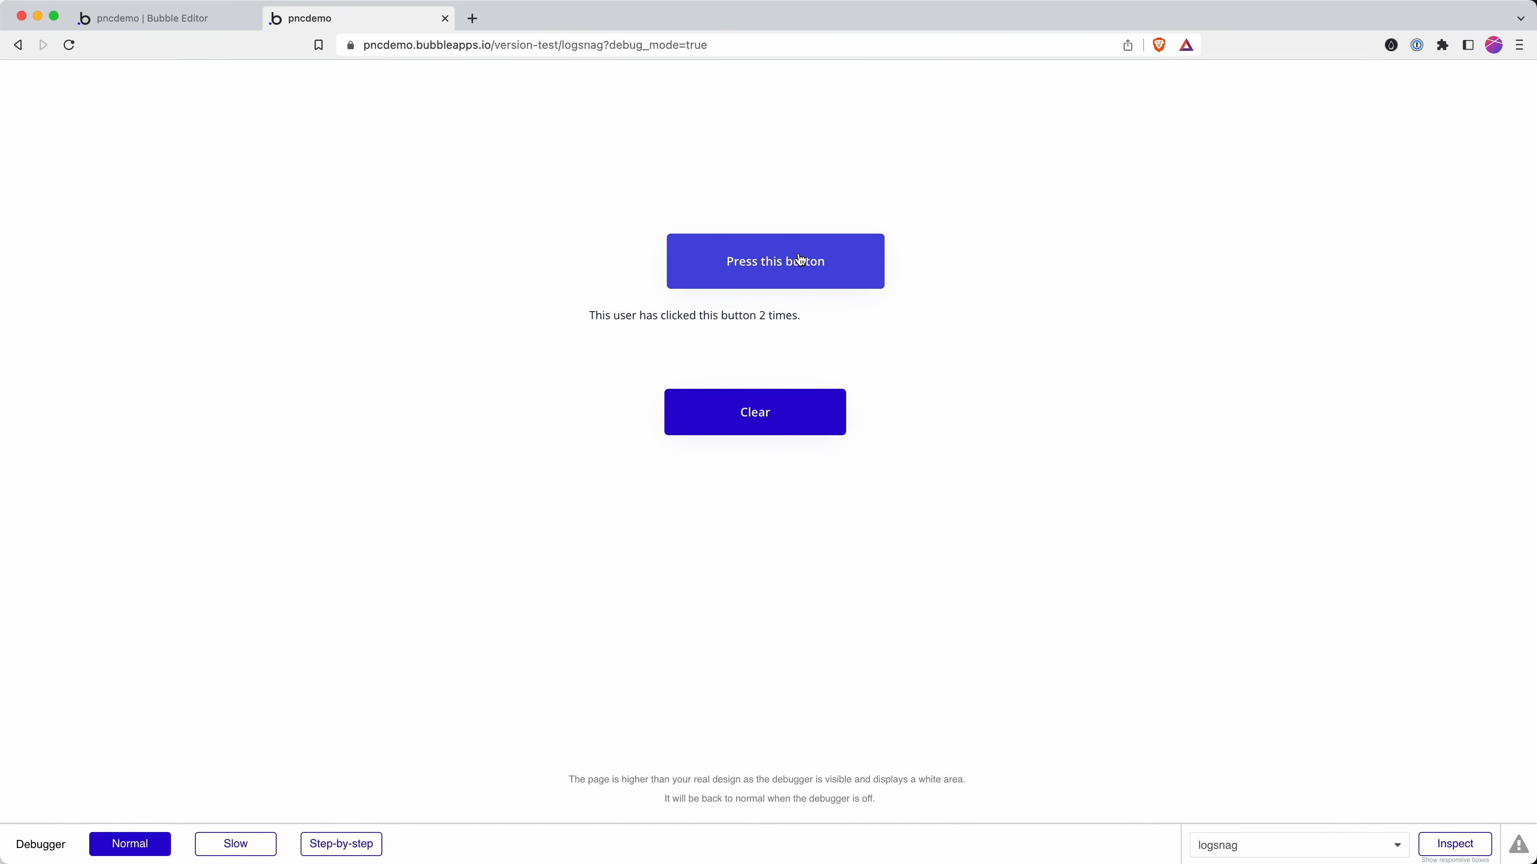
left_click(800, 259)
left_click(800, 259)
left_click(800, 259)
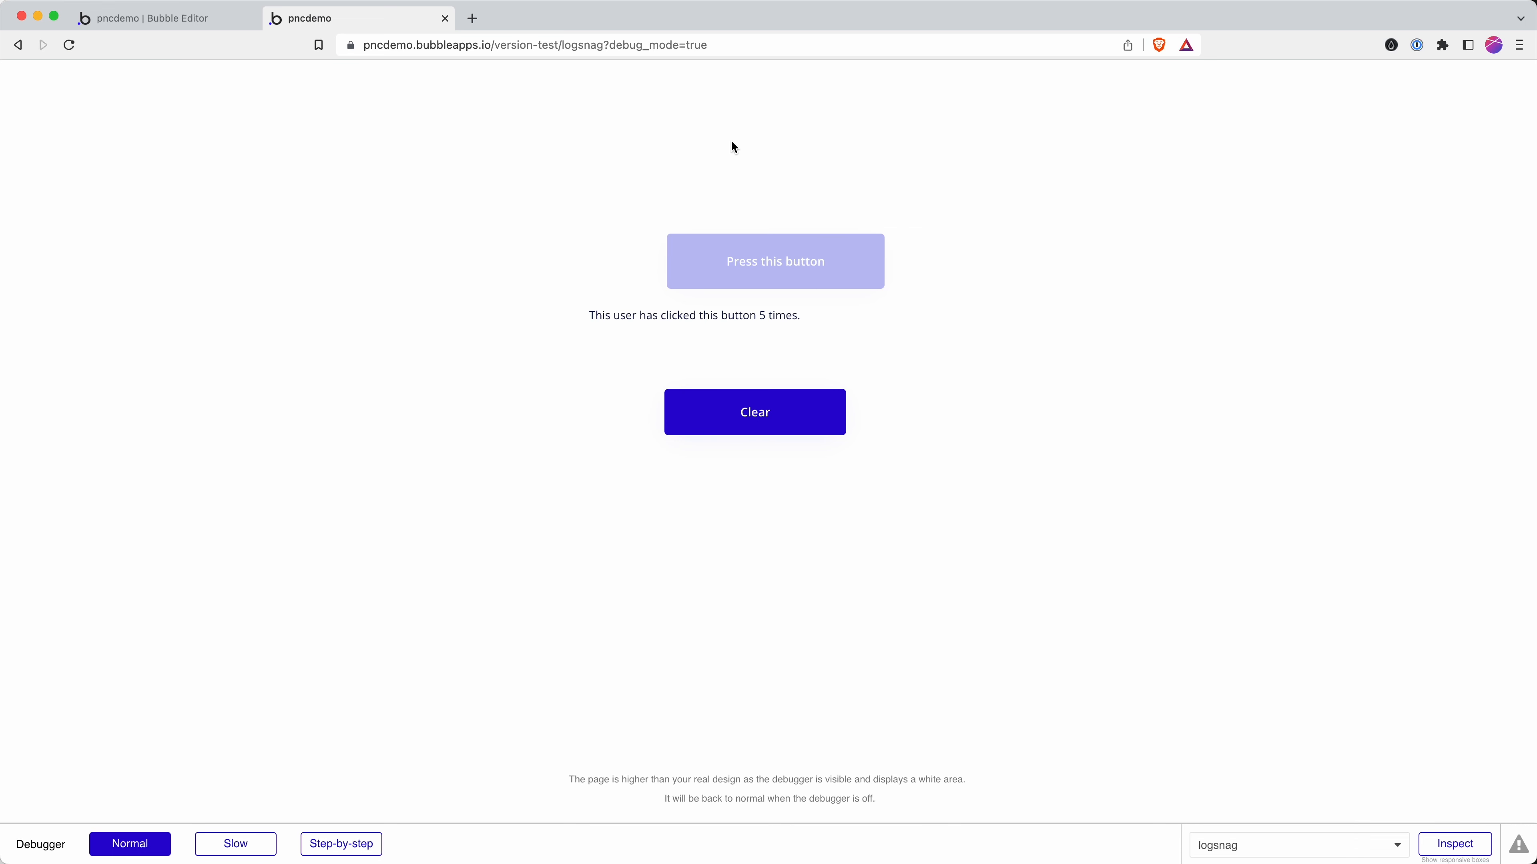
Return to the editor and copy the button's "Current User's Button clicks ≥ 5" condition into its click workflow's "Only when" expression.
left_click(199, 17)
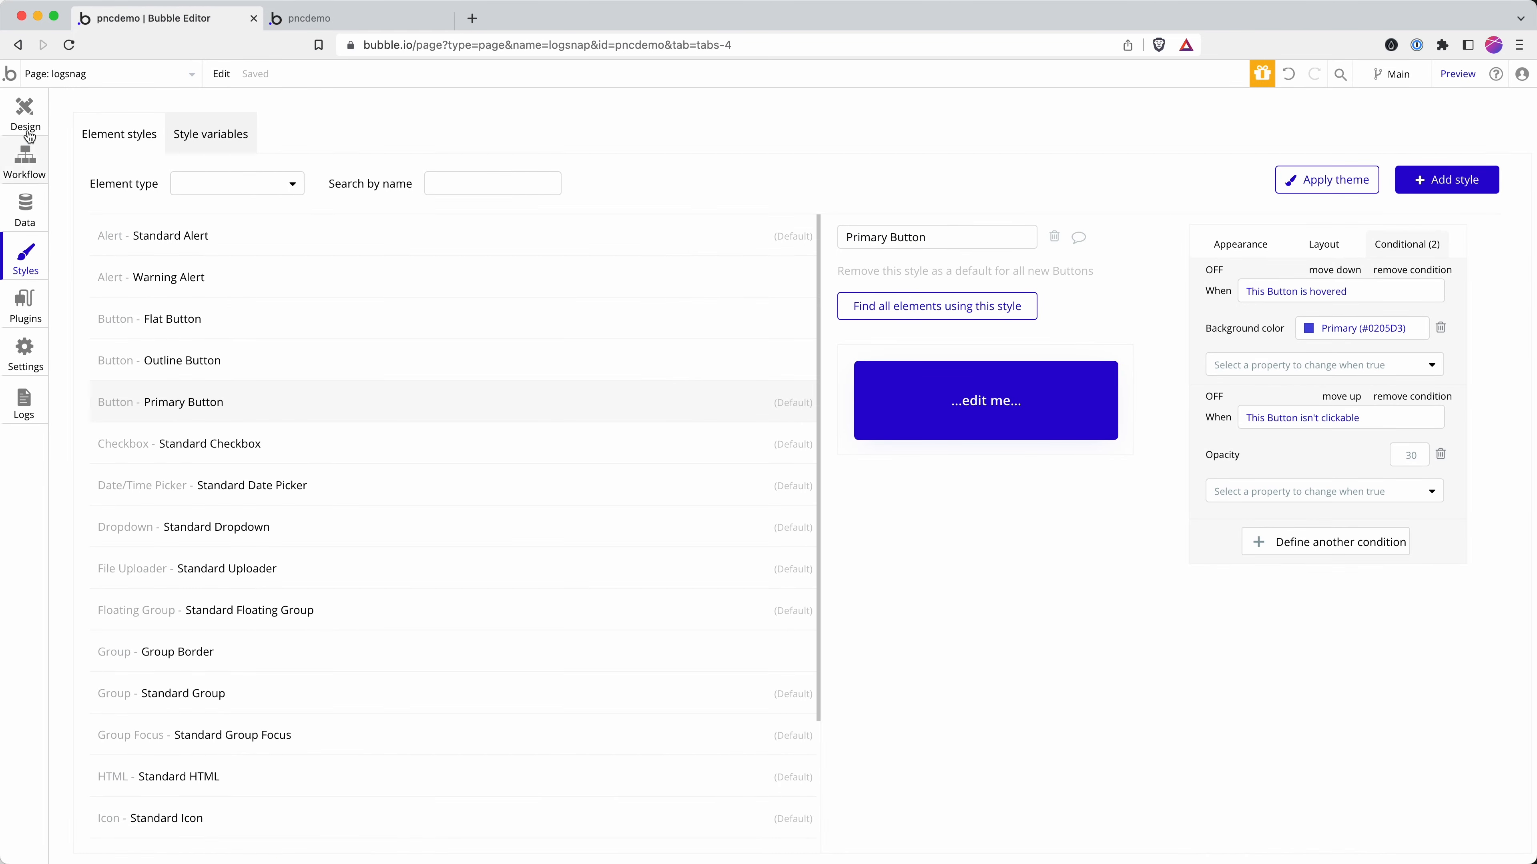
left_click(25, 112)
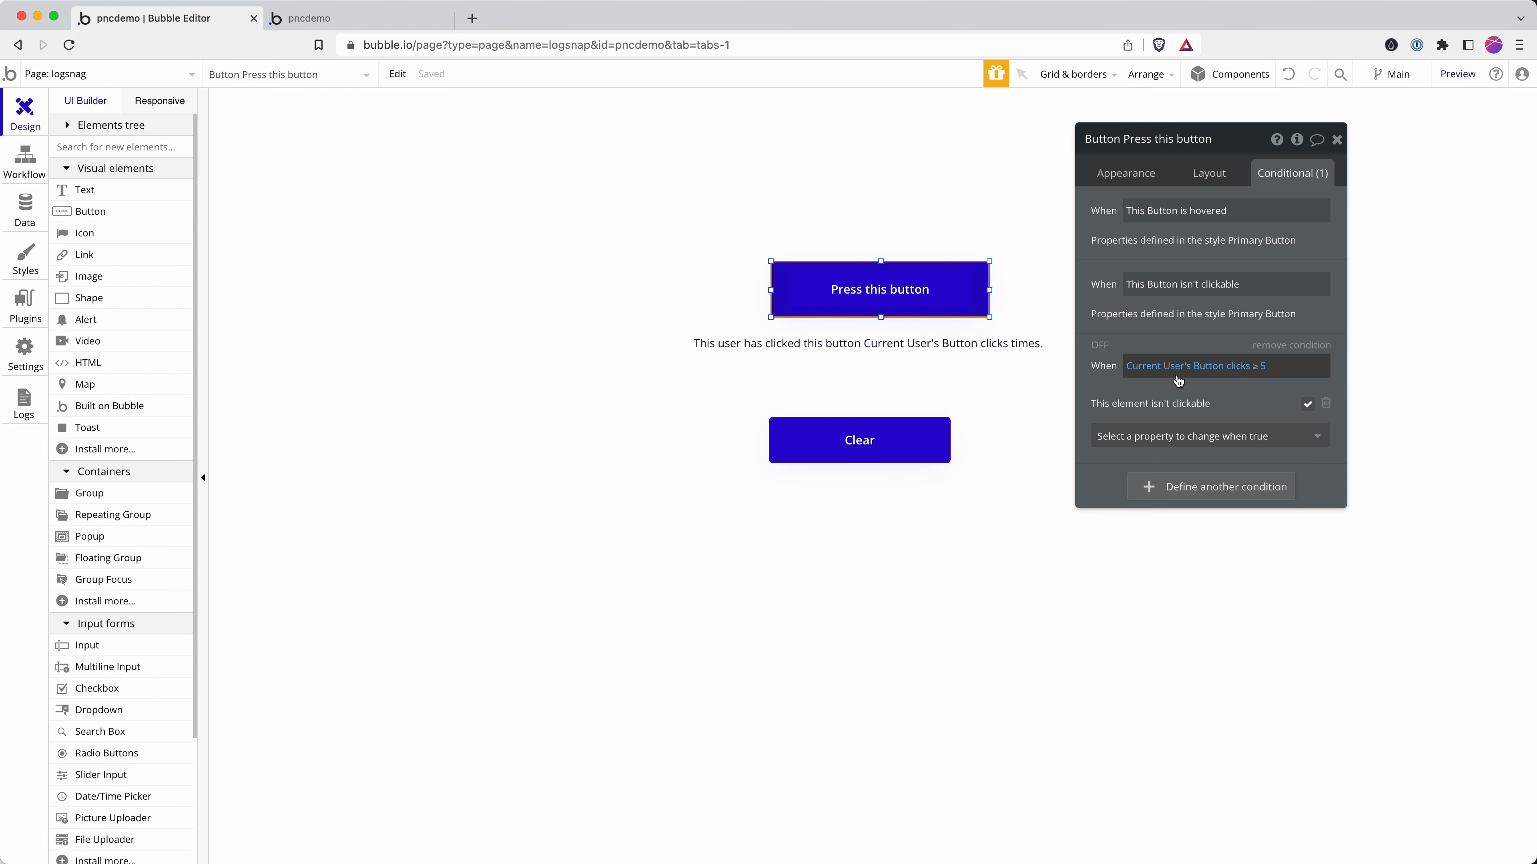
right_click(1186, 366)
left_click(1317, 335)
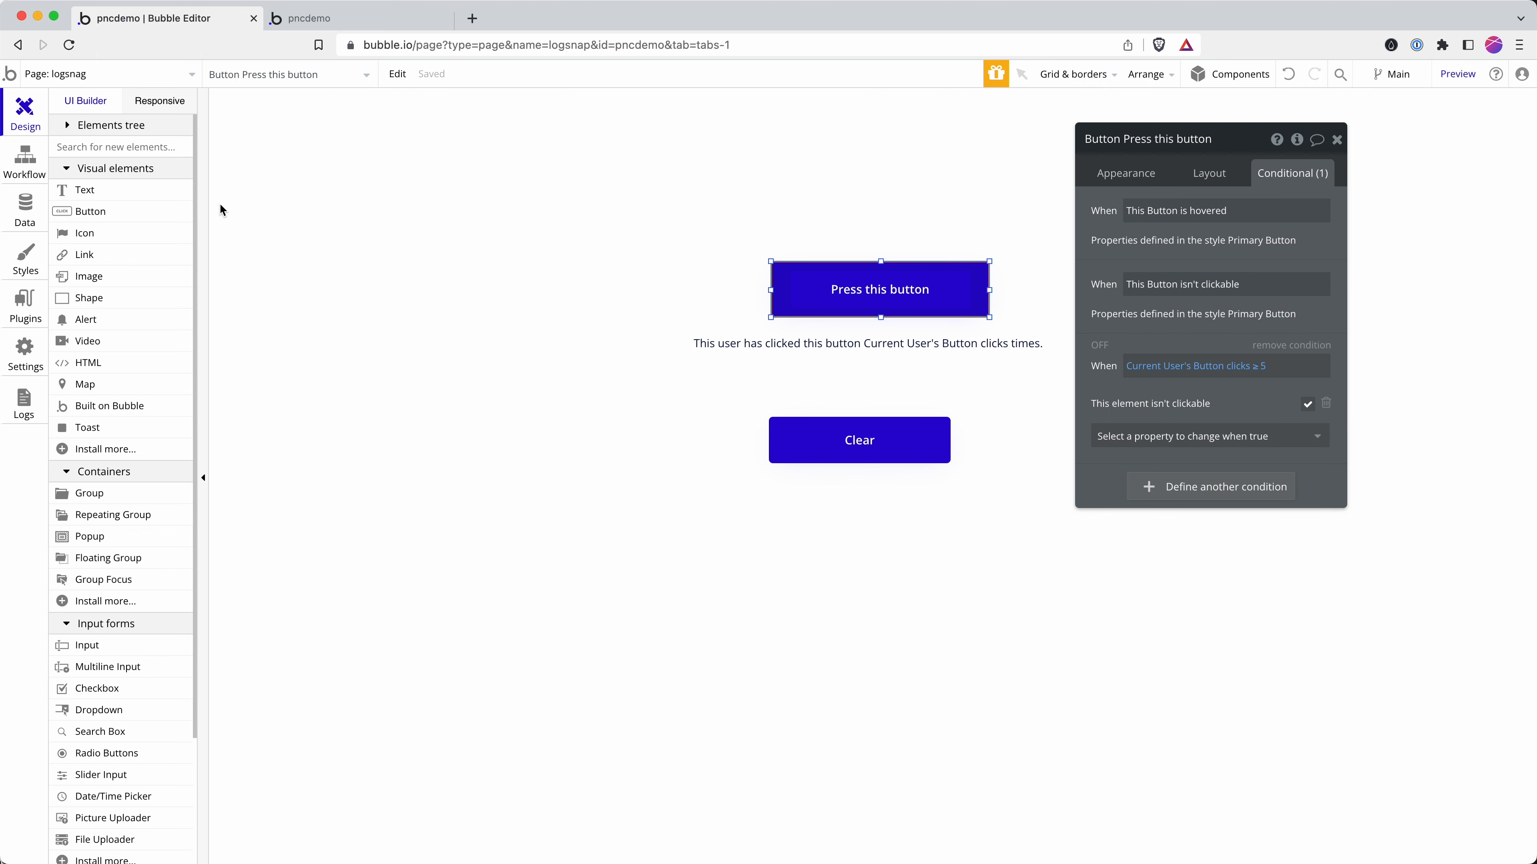
left_click(49, 173)
left_click(269, 193)
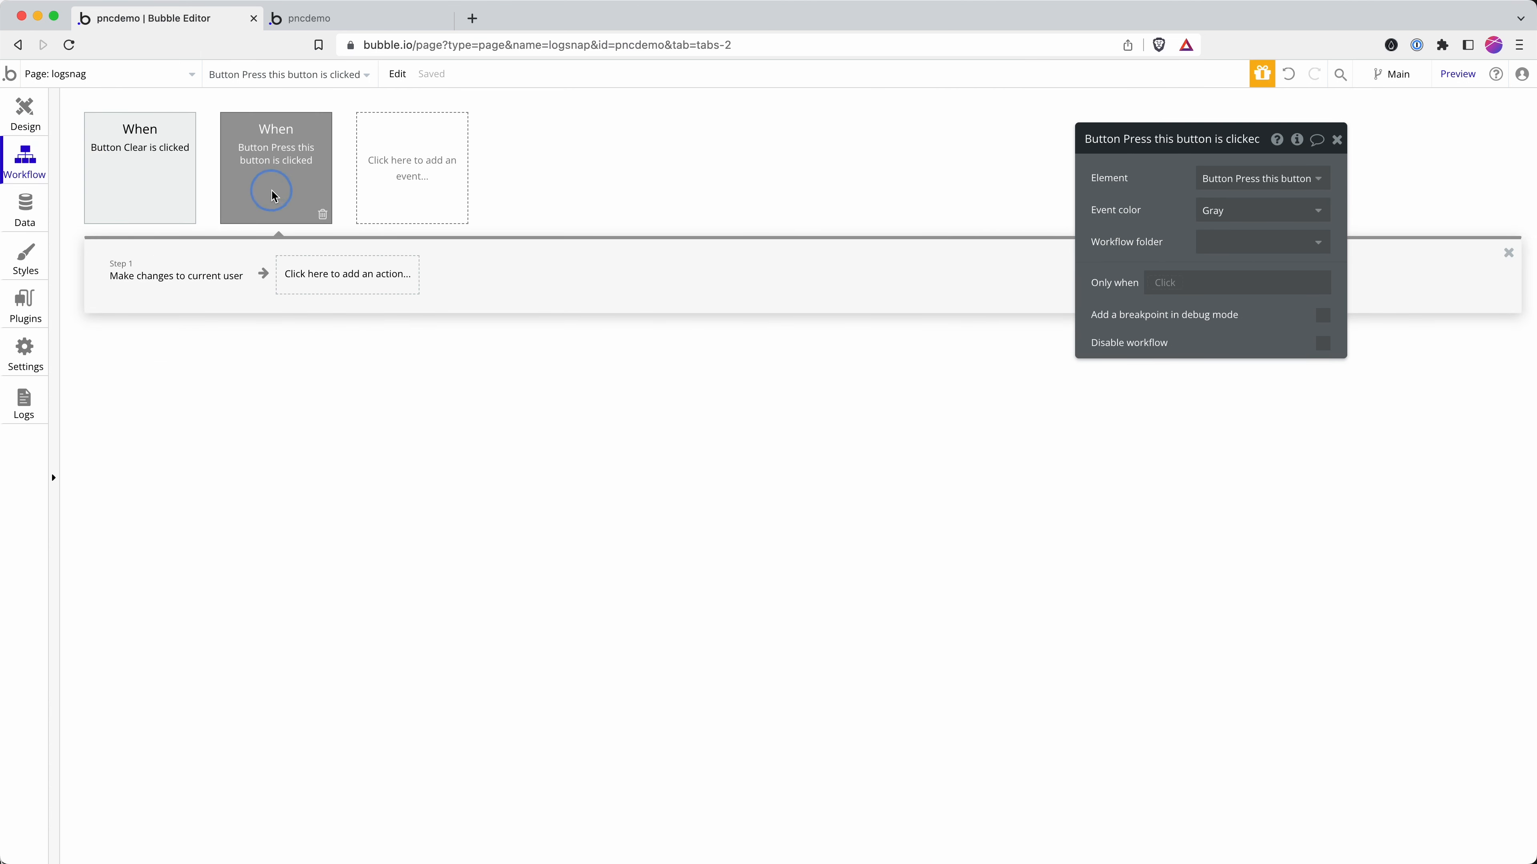
right_click(1223, 283)
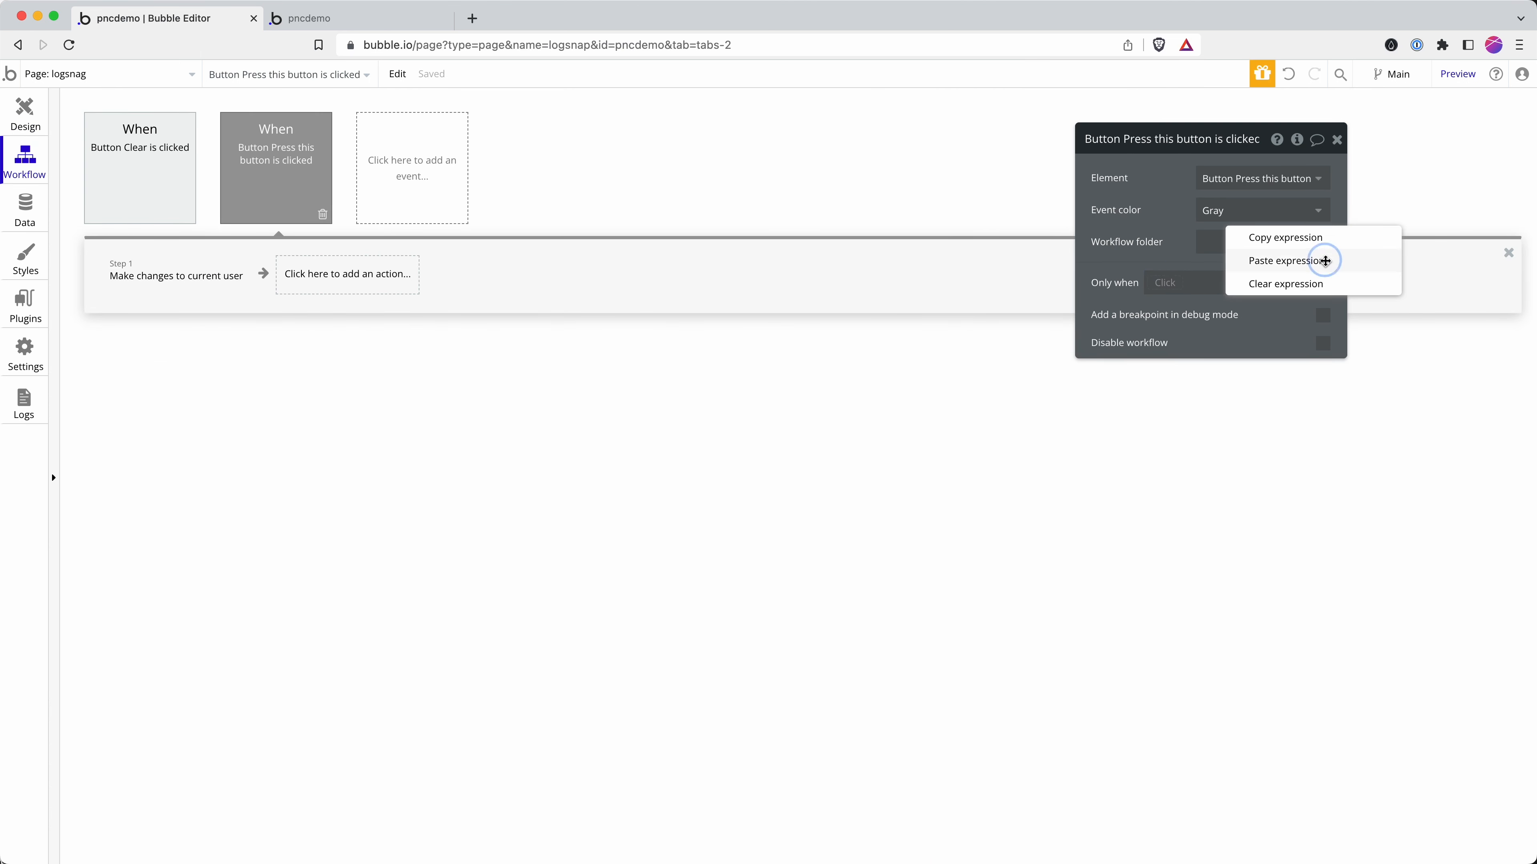
left_click(1324, 261)
Refresh the page preview, reset the click counter with Clear, and test "Press this button" with the workflow condition.
left_click(349, 25)
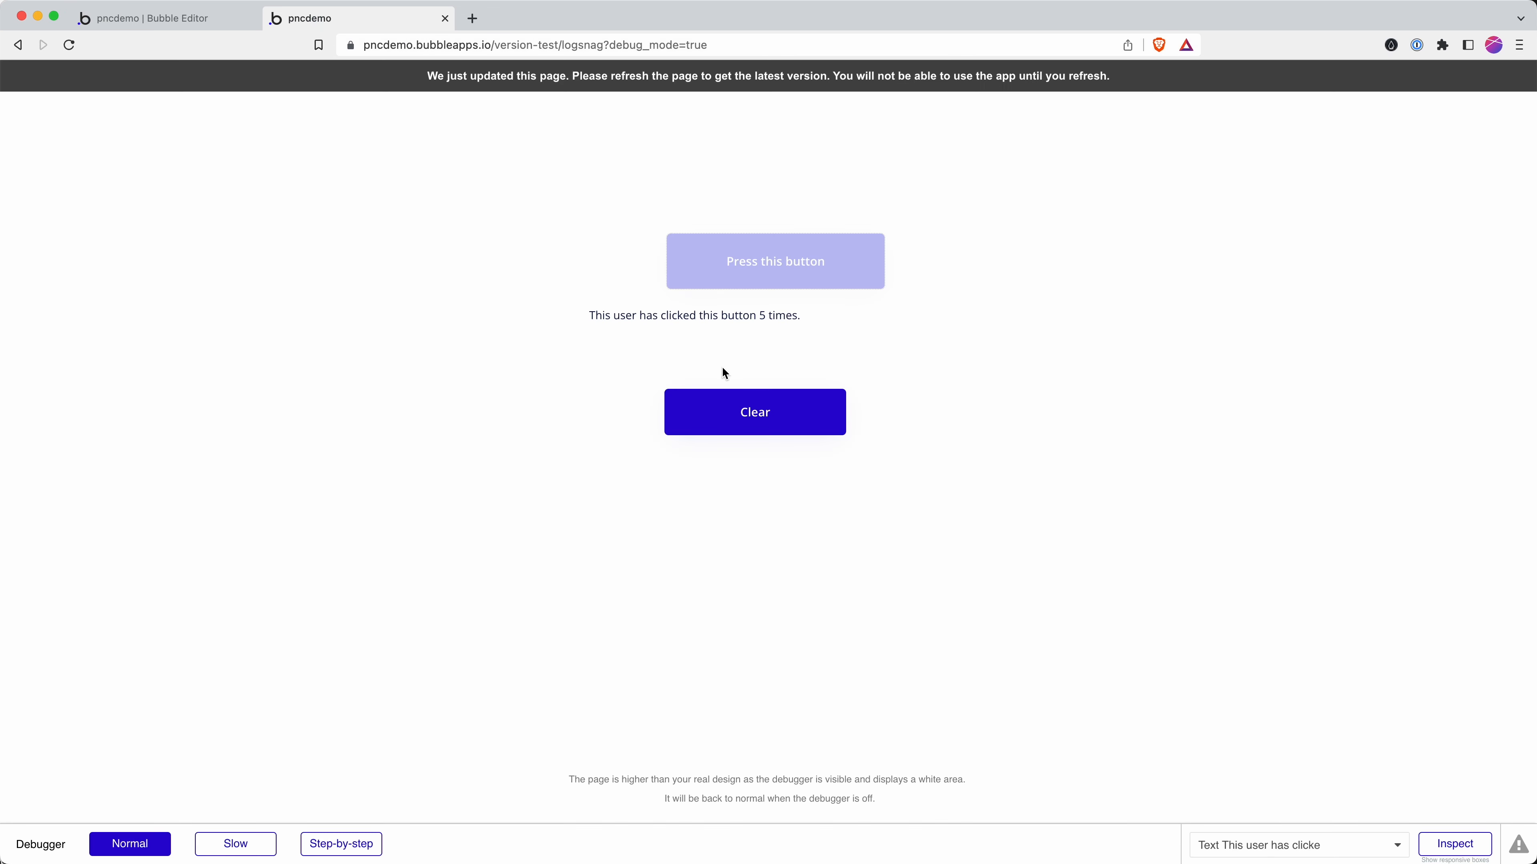
left_click(755, 415)
left_click(925, 175)
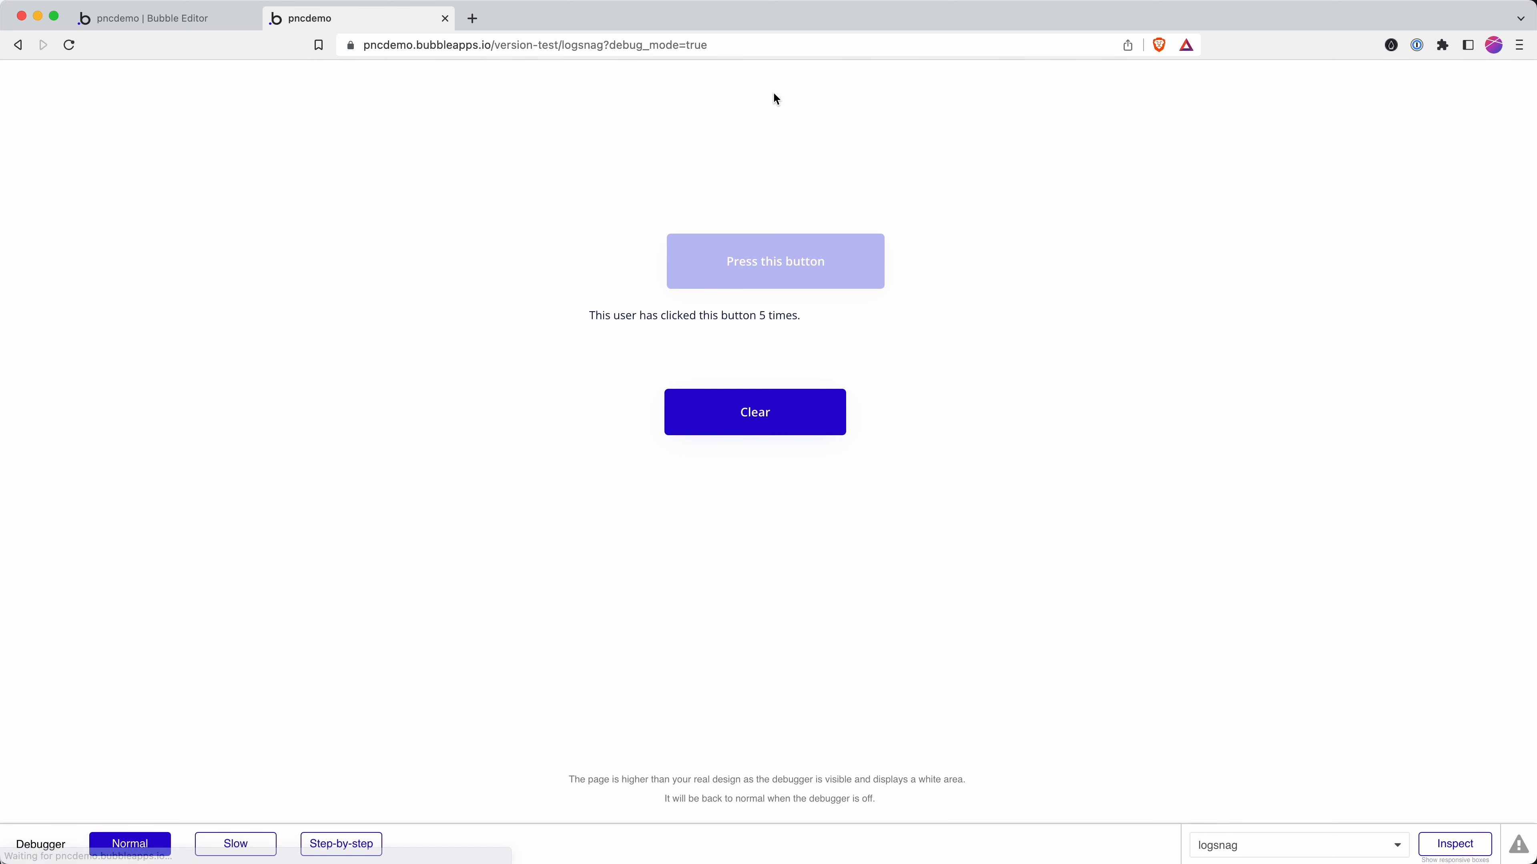
left_click(778, 278)
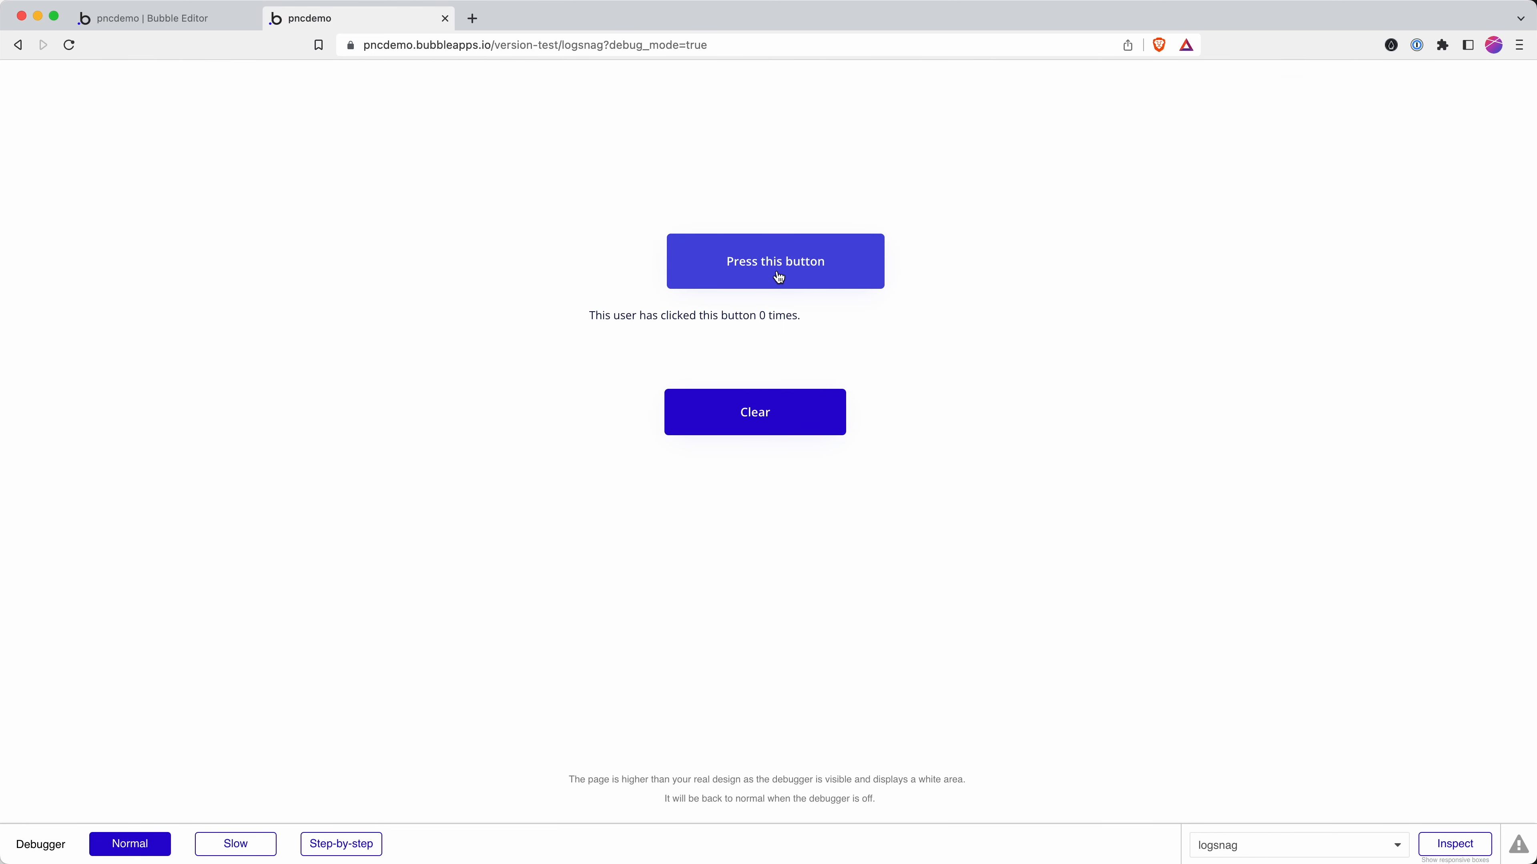
left_click(827, 277)
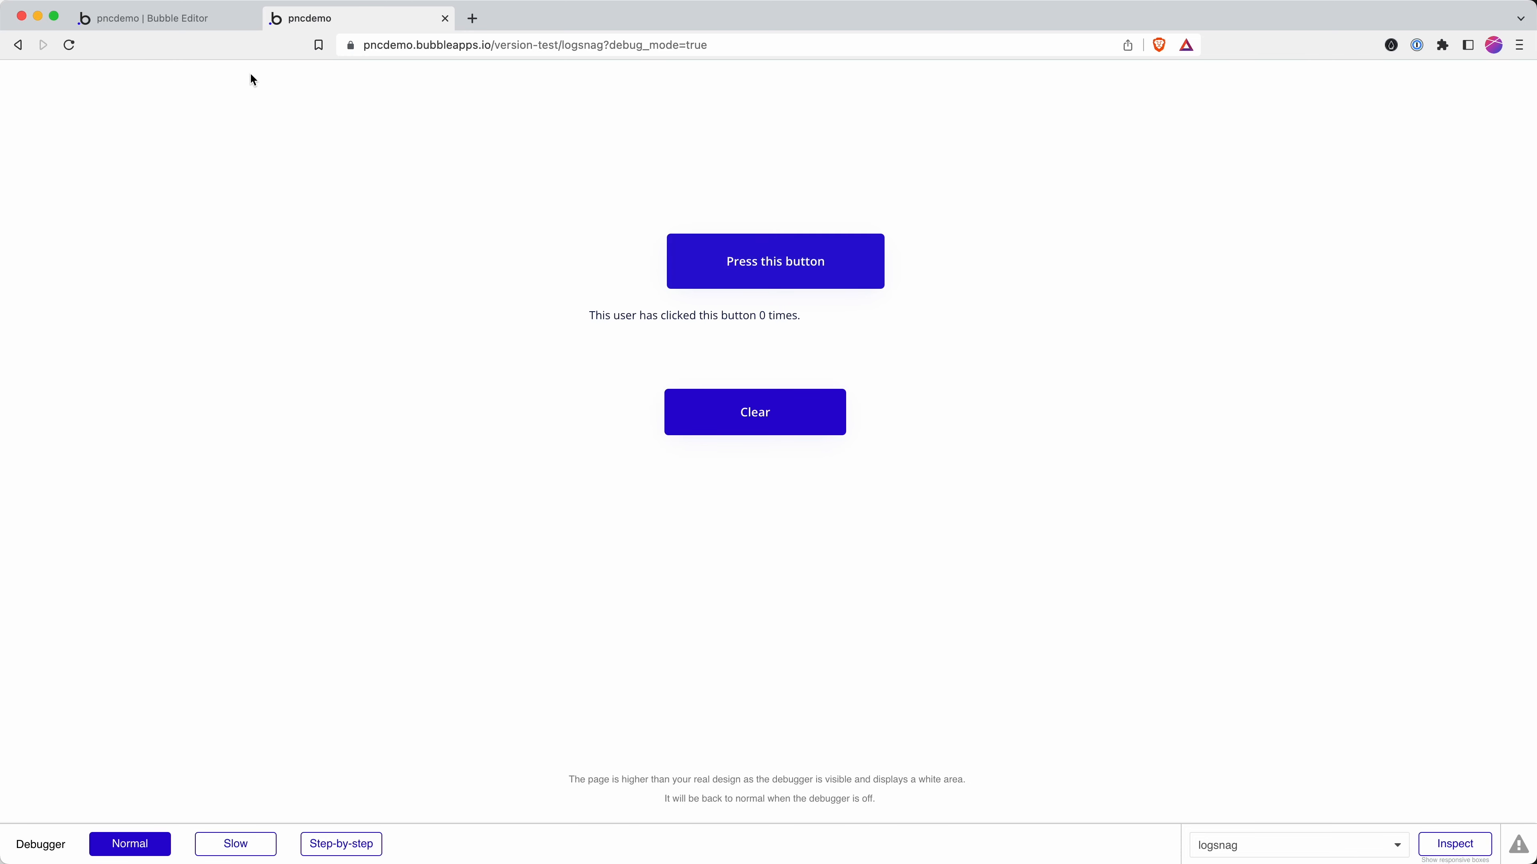
Return to the editor and change the click workflow's "Only when" condition to Current User's Button clicks < 5.
left_click(182, 19)
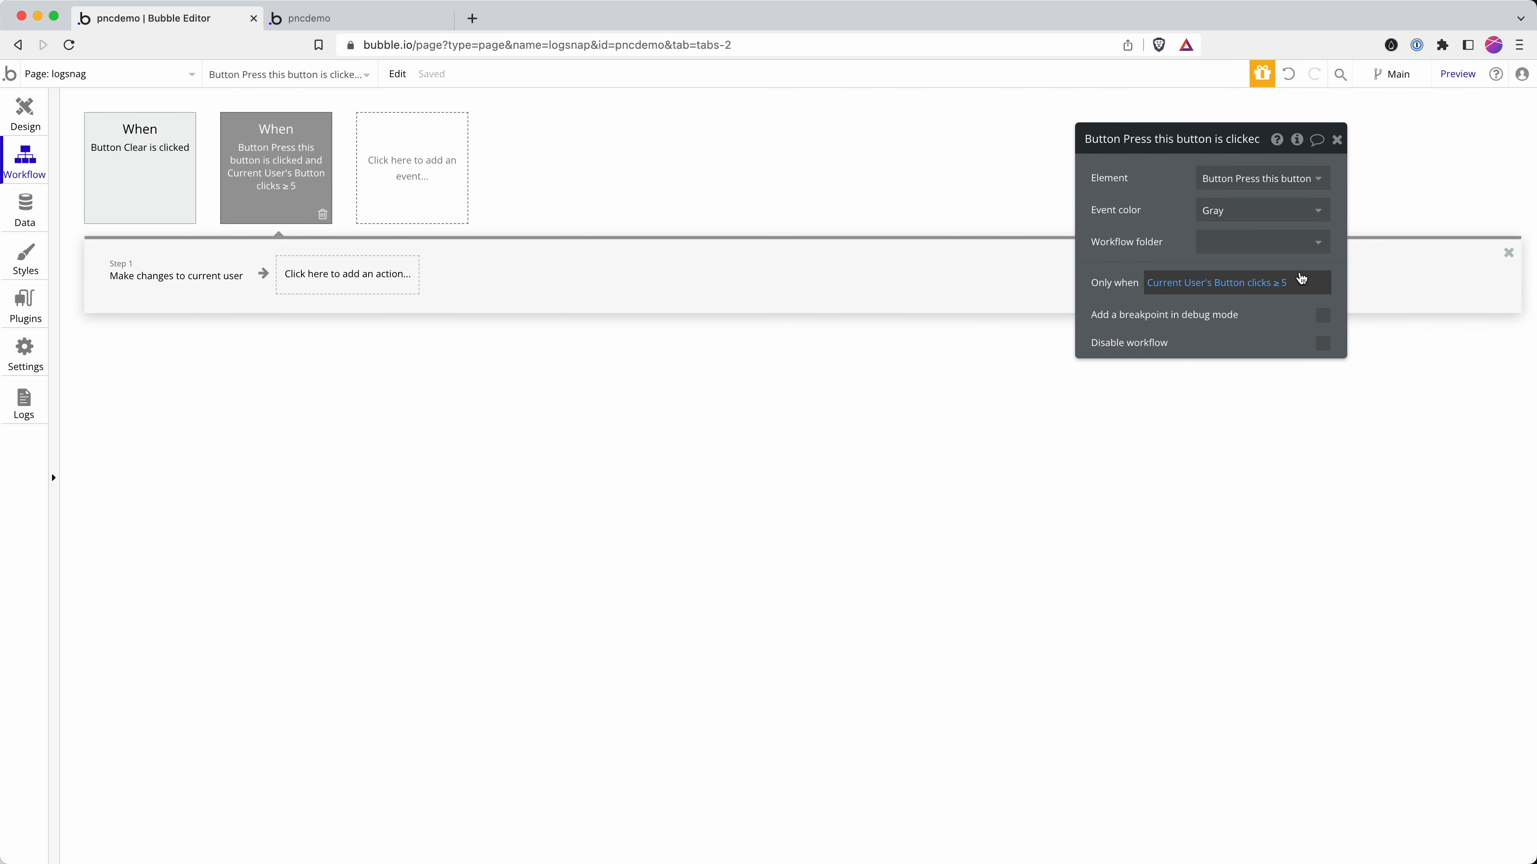
left_click(1277, 286)
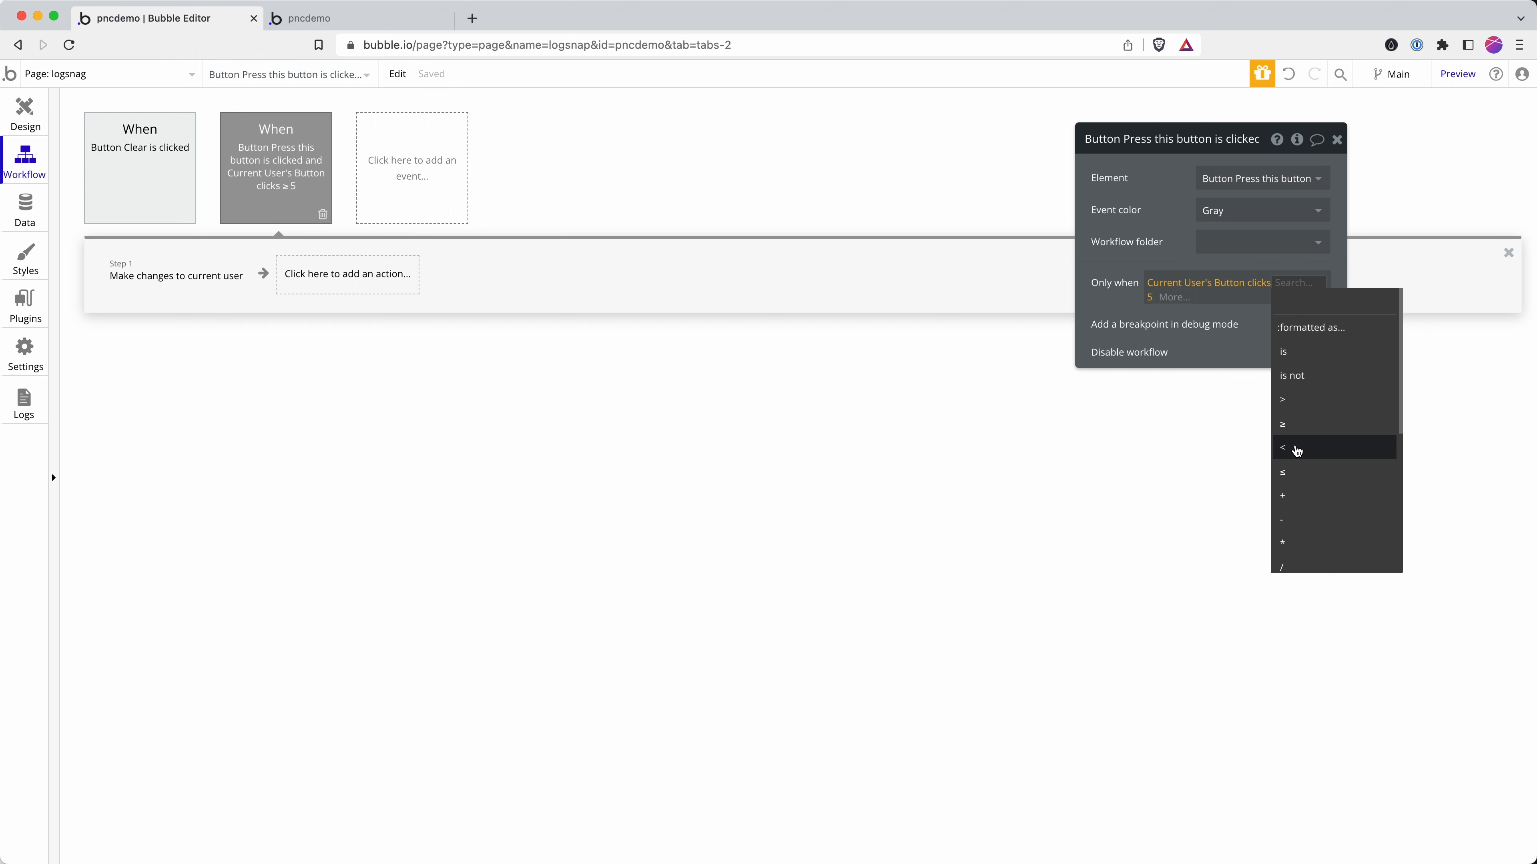
left_click(1297, 448)
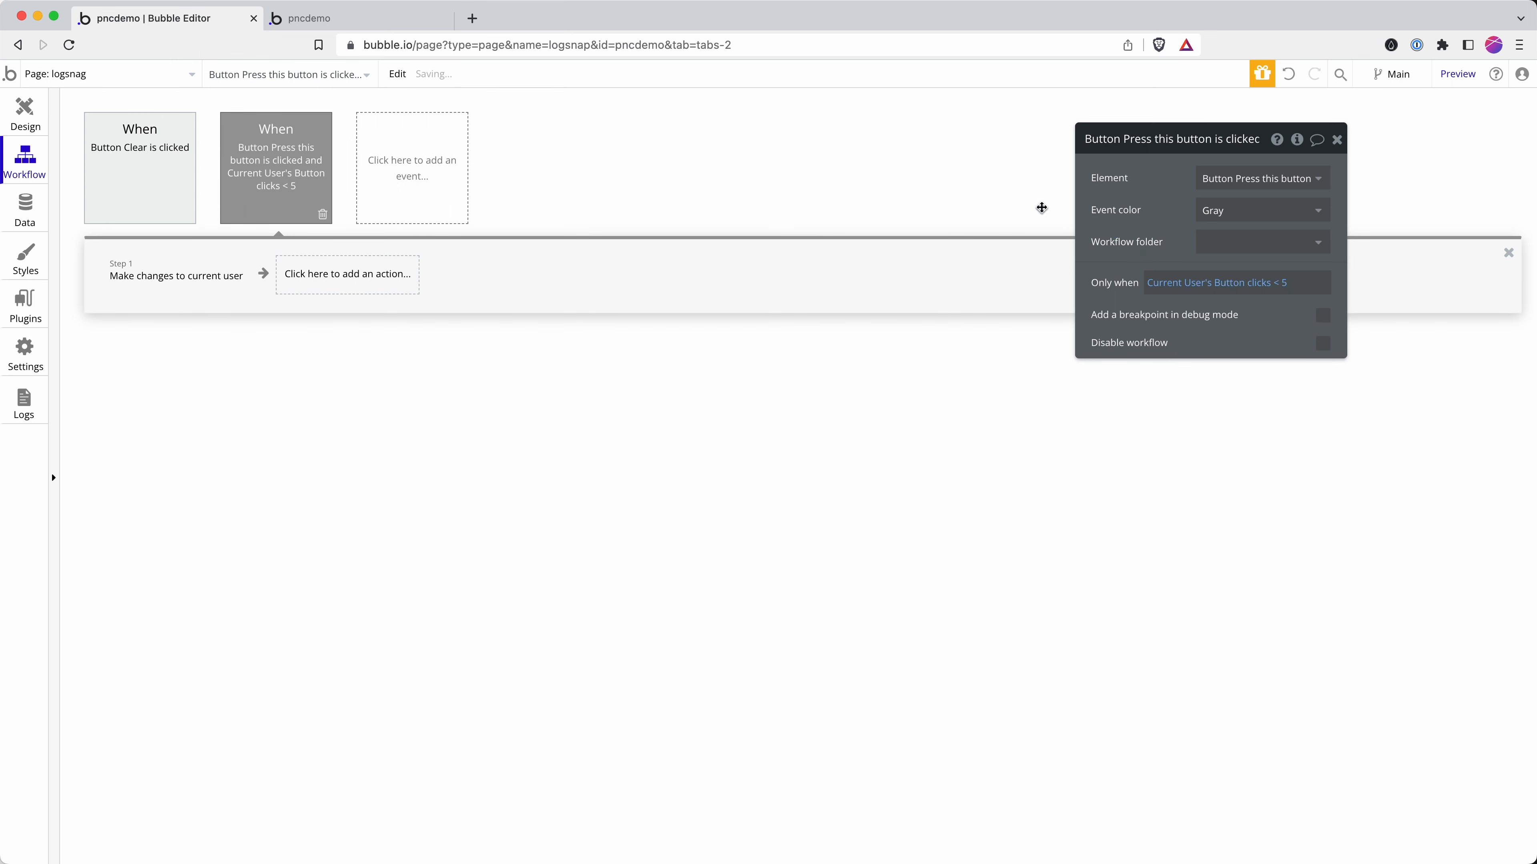
Reload the page preview and activate "Press this button" repeatedly to test the workflow's less-than-five condition.
left_click(326, 18)
left_click(434, 45)
key("Return")
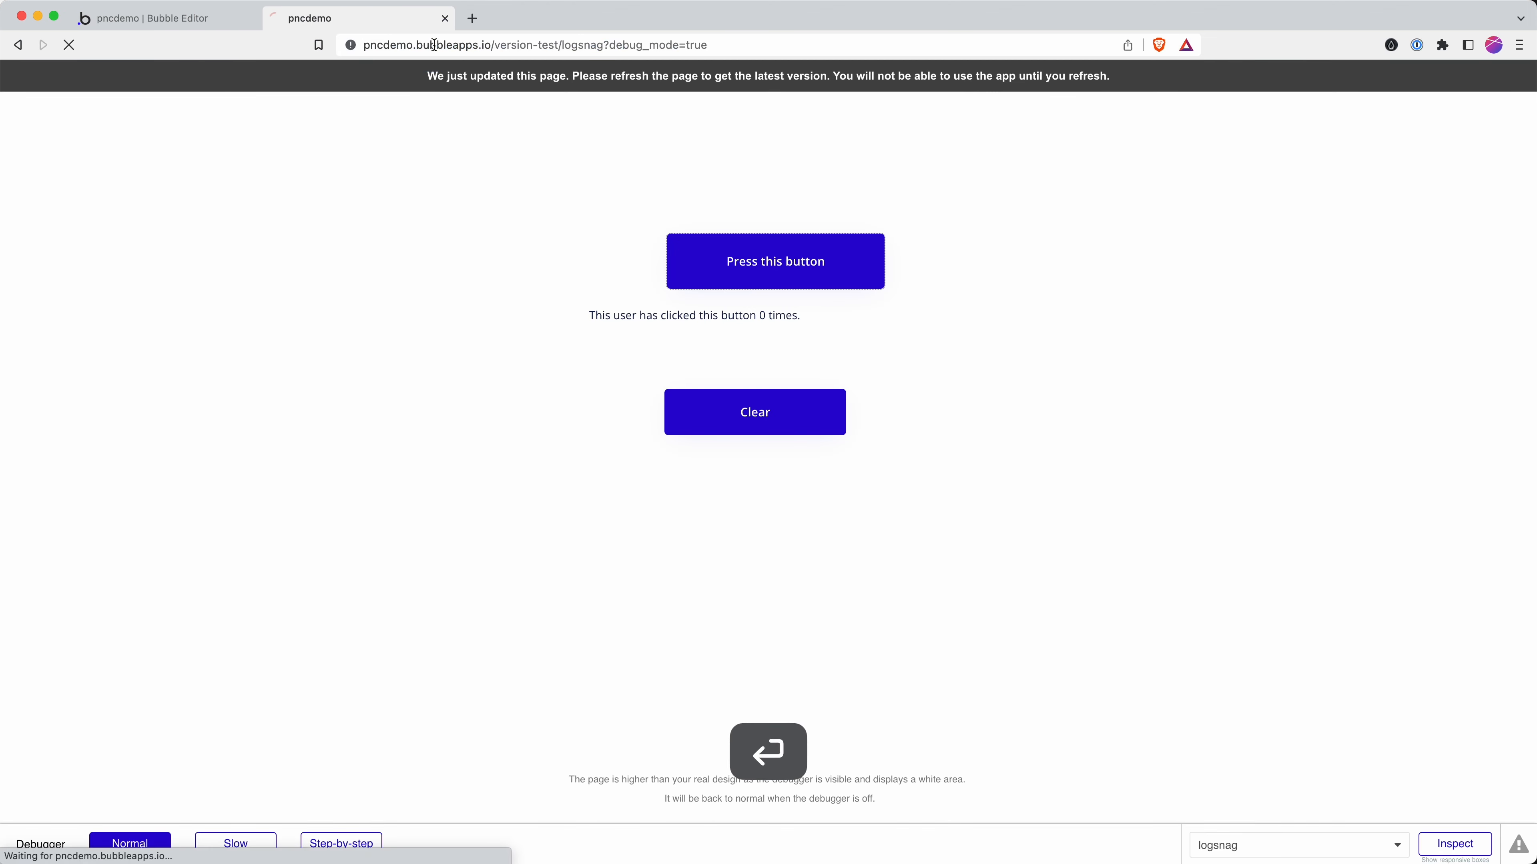
left_click(845, 260)
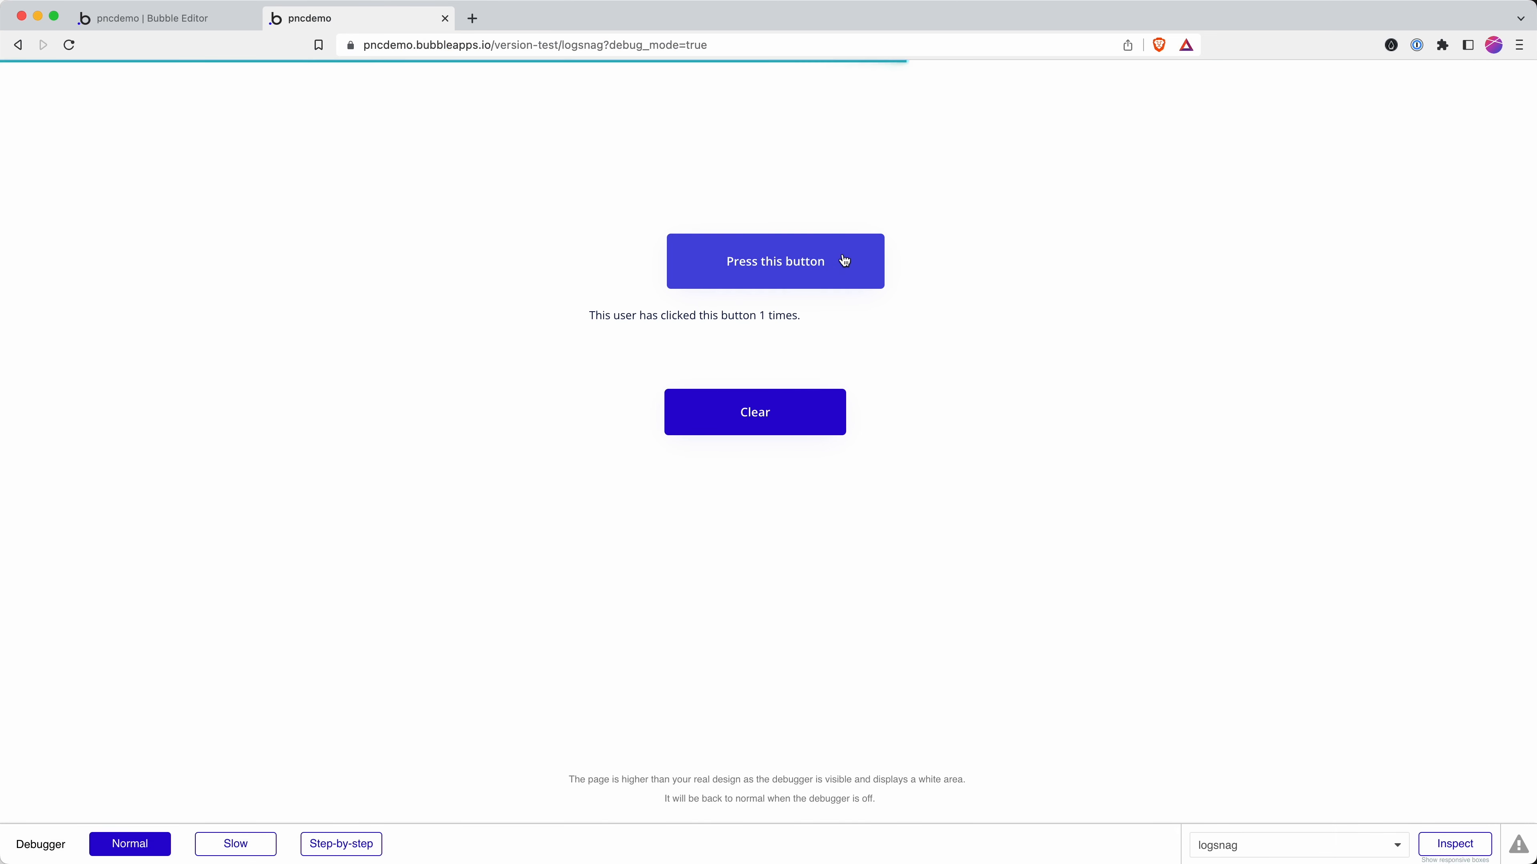
left_click(844, 260)
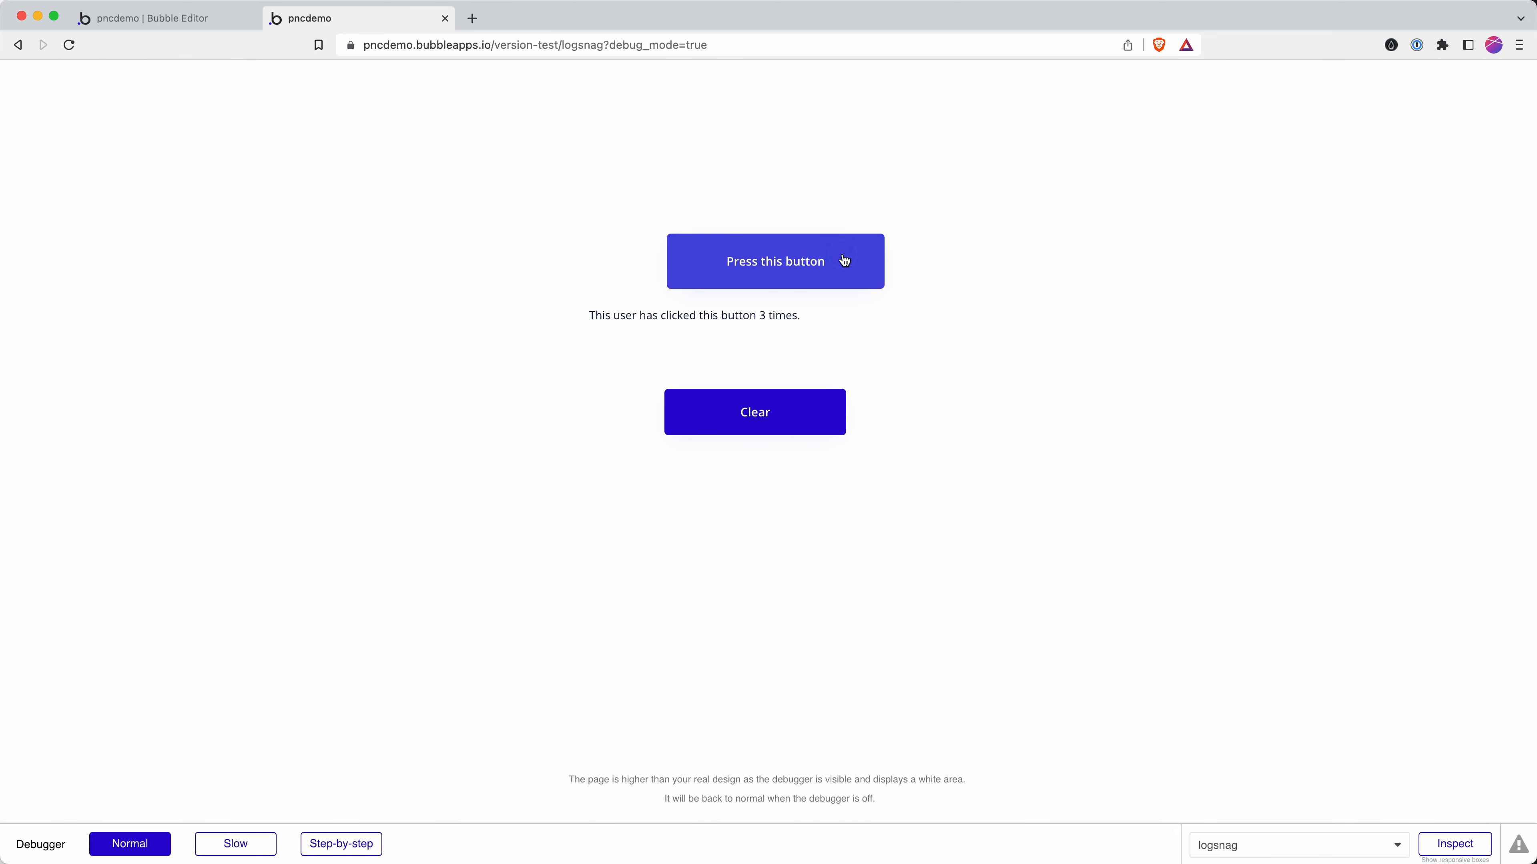
left_click(843, 259)
left_click(843, 259)
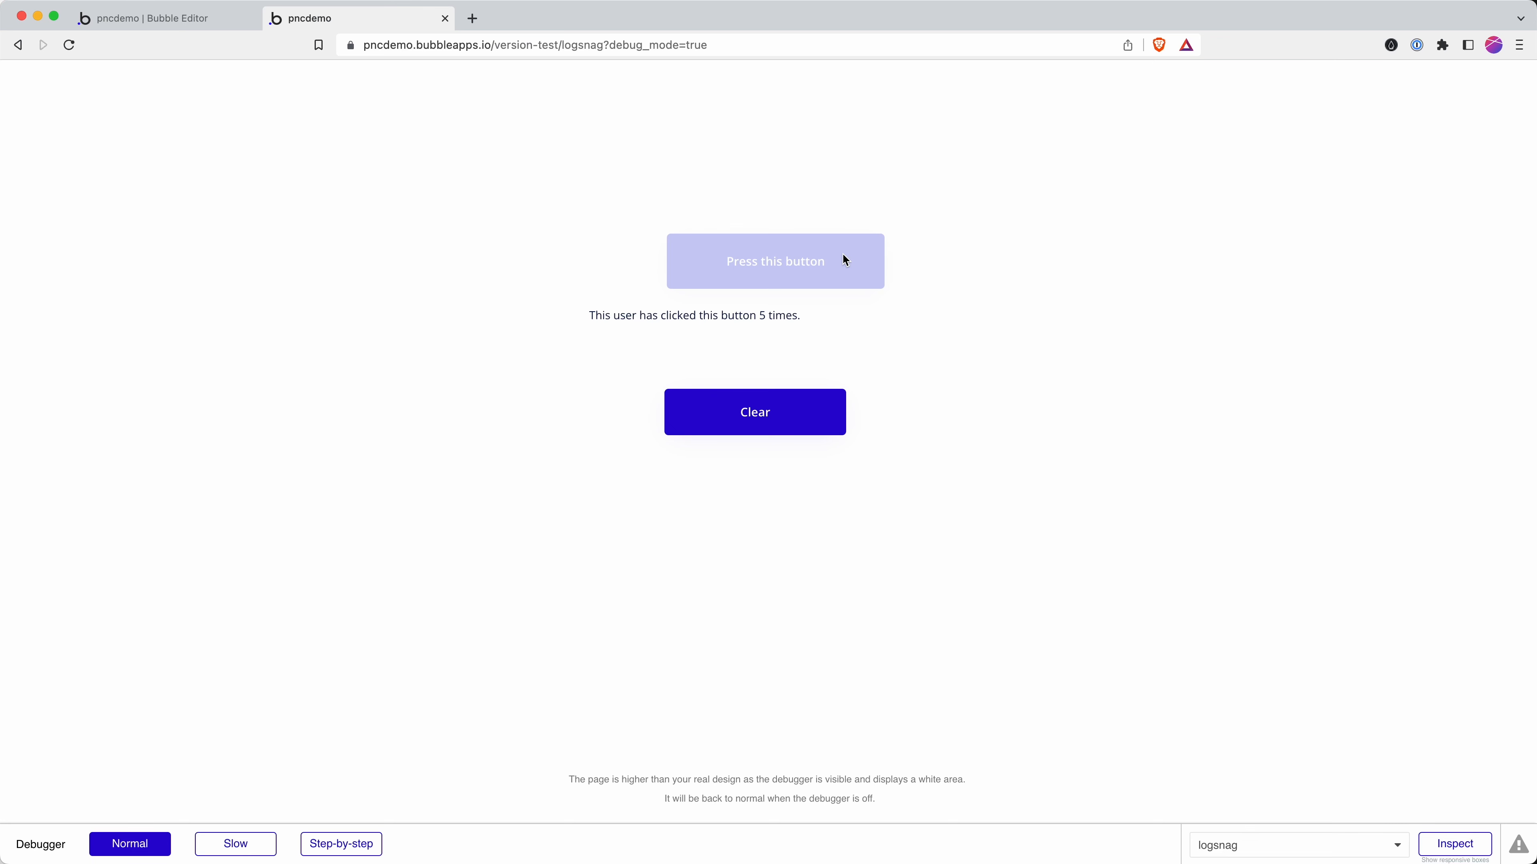